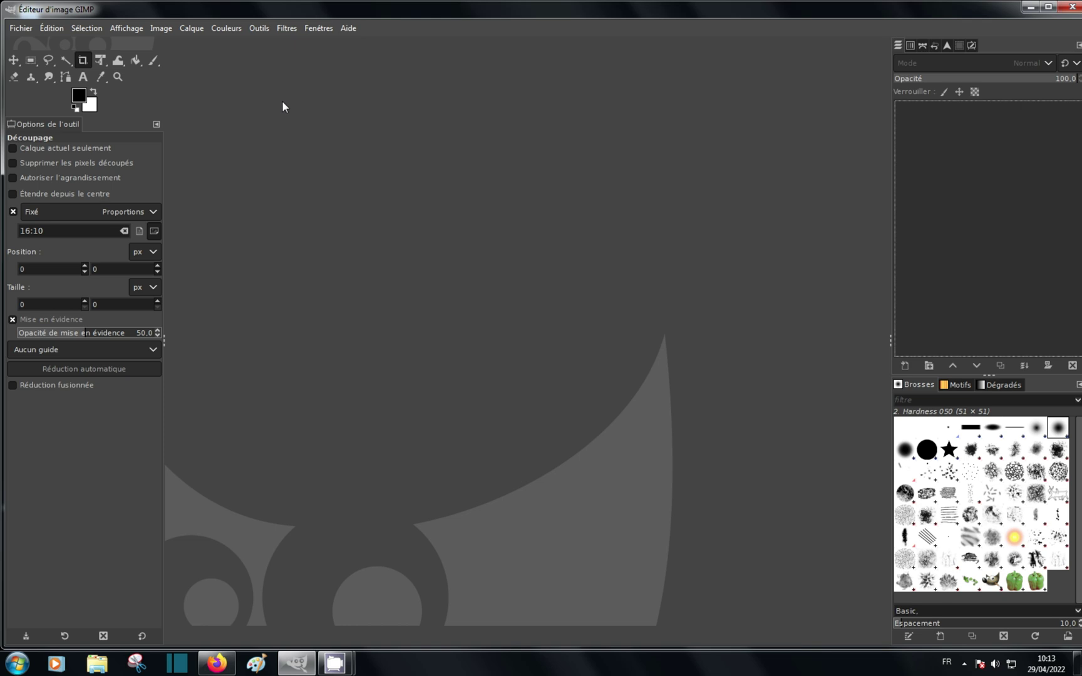
Look up the installed GIMP version in its About information
left_click(344, 29)
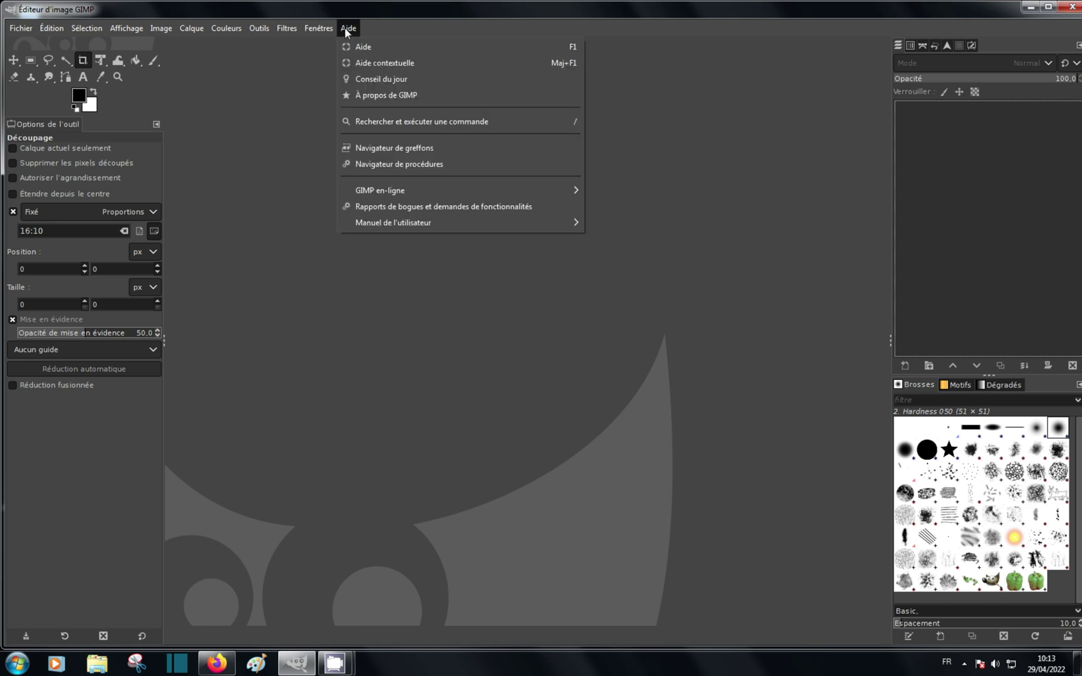
left_click(365, 95)
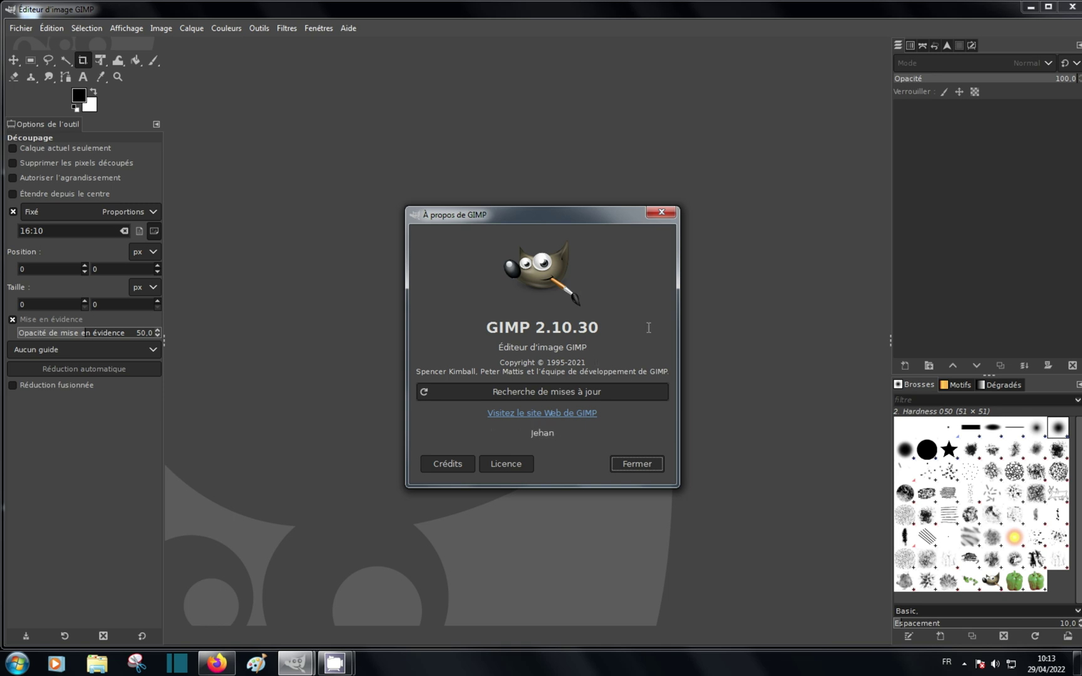
left_click(662, 213)
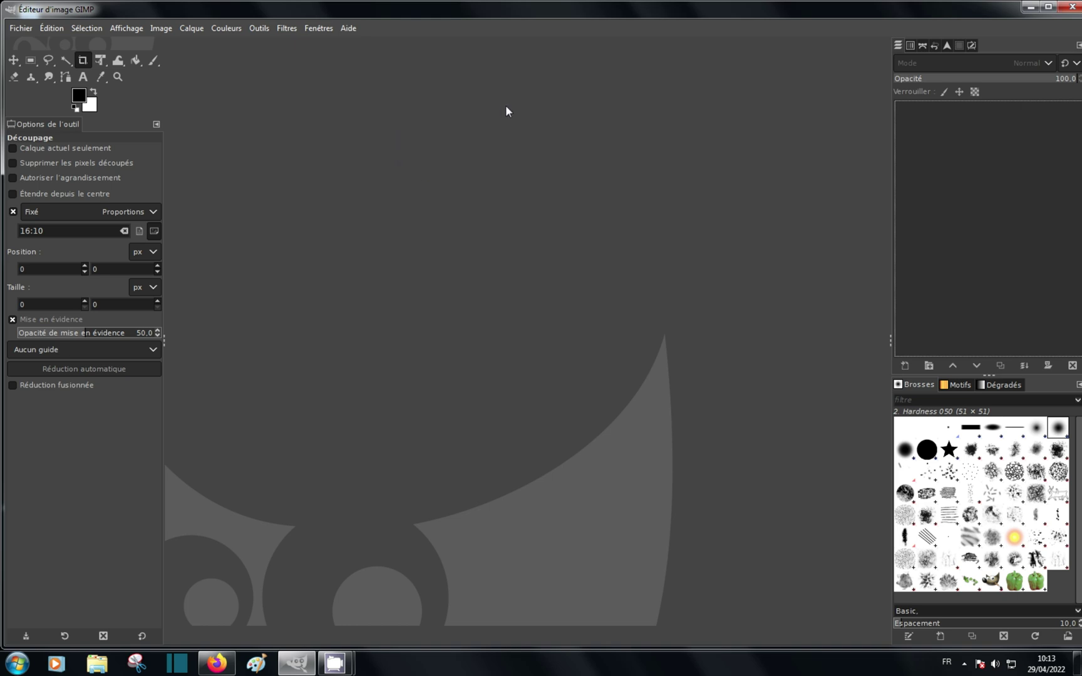
Turn off single-window mode and reposition the floating layers and toolbox windows near the edges of the screen
left_click(318, 27)
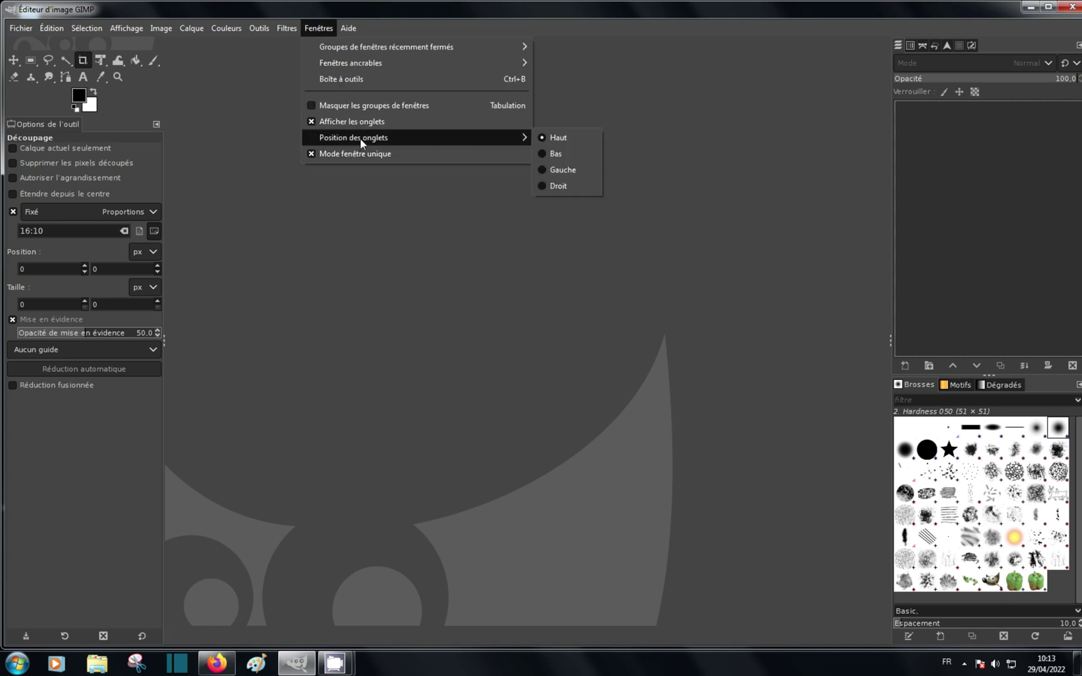
left_click(319, 154)
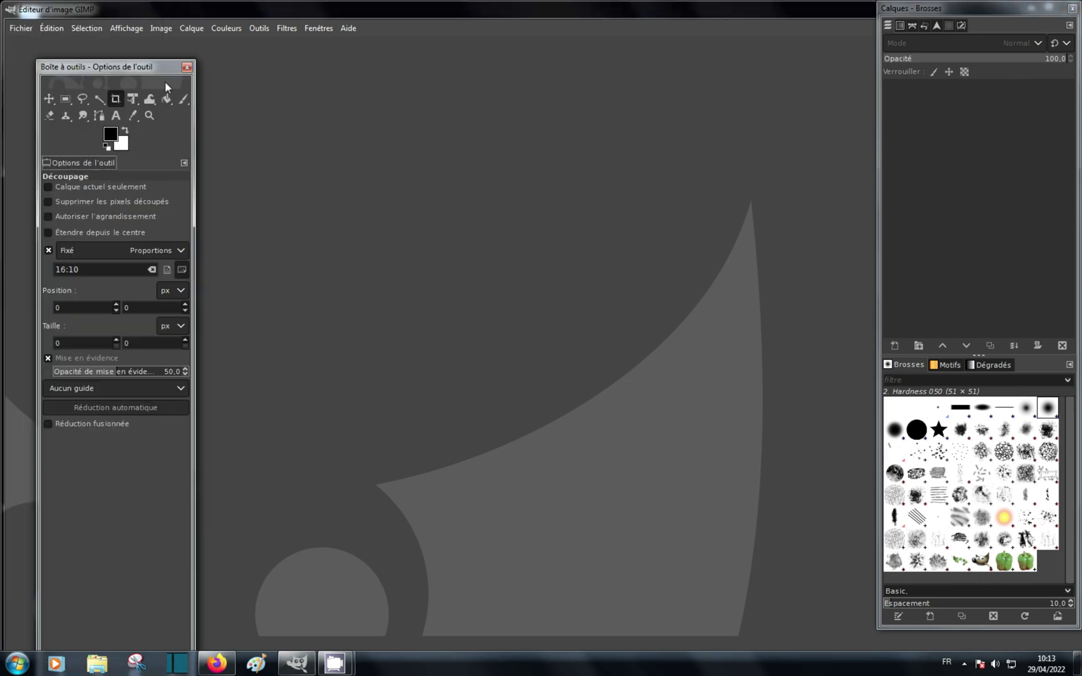
left_click_drag(1007, 7, 999, 39)
left_click_drag(152, 79, 106, 42)
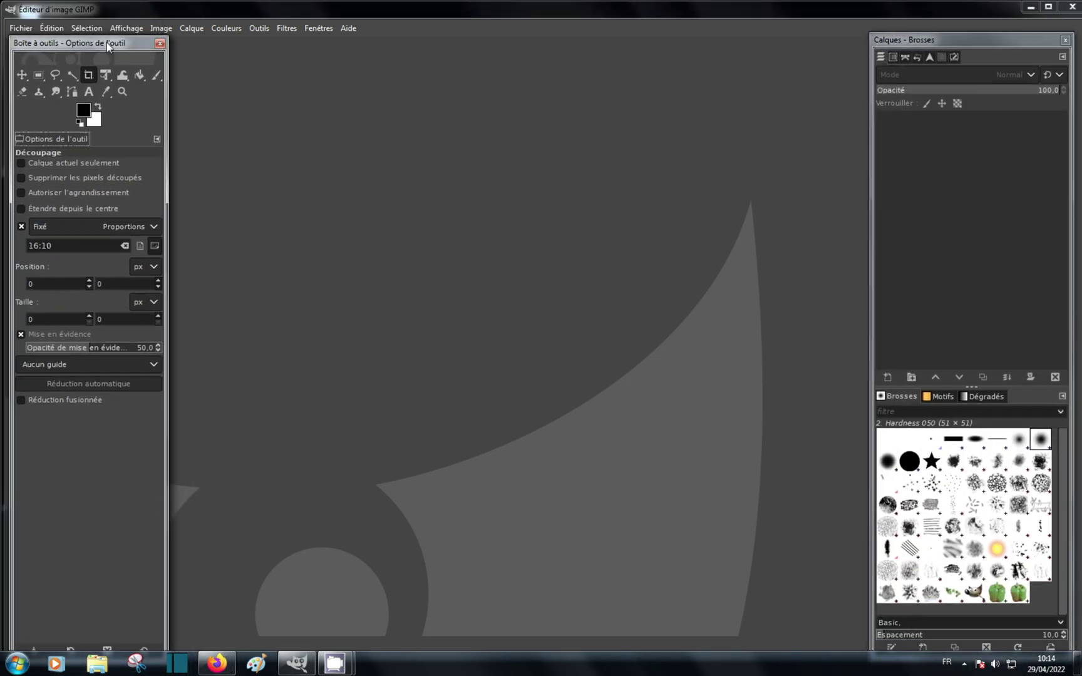
Turn single-window mode back on
left_click(321, 26)
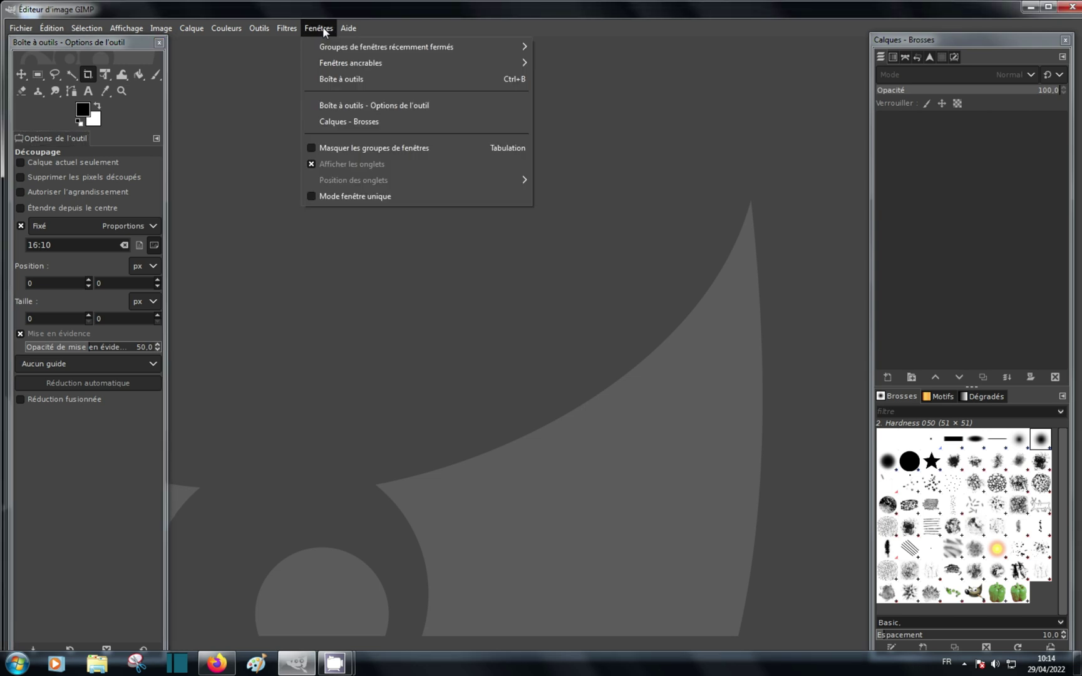
left_click(322, 194)
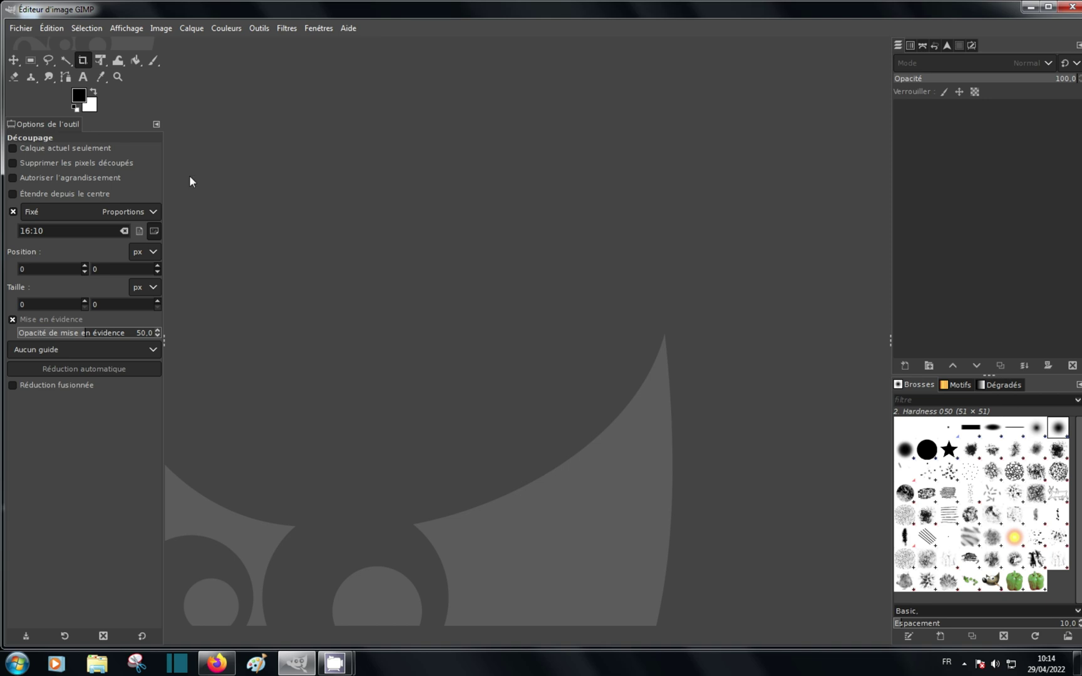
Look through the available dockable dialogs and display the tool preset editor for the Crop tool
left_click(318, 32)
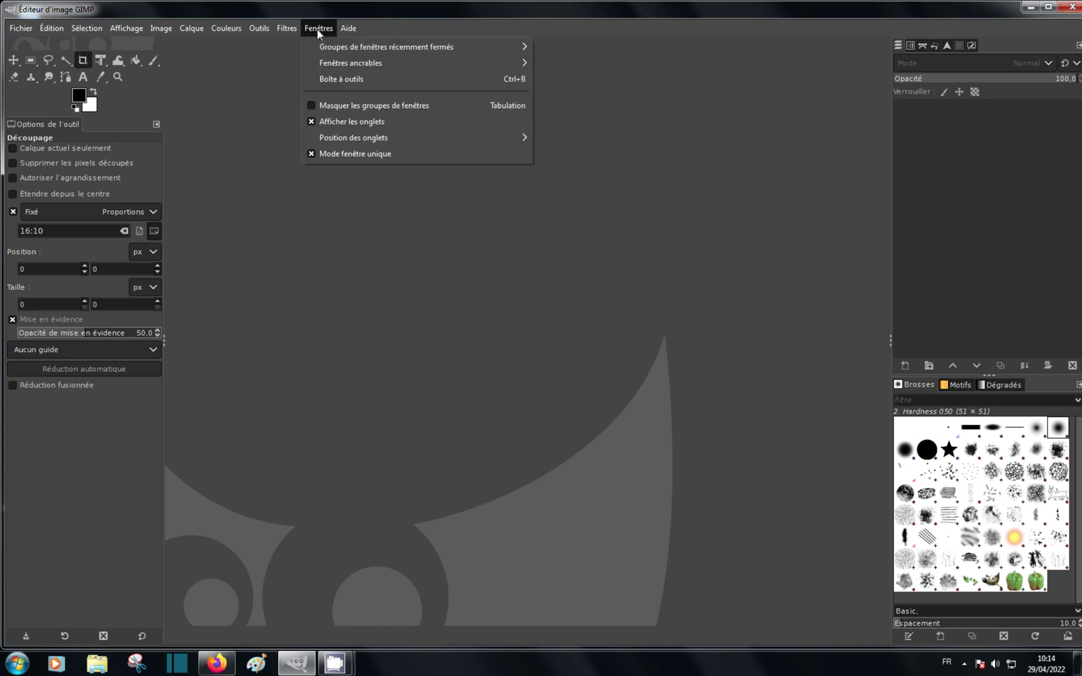
mouse_move(331, 69)
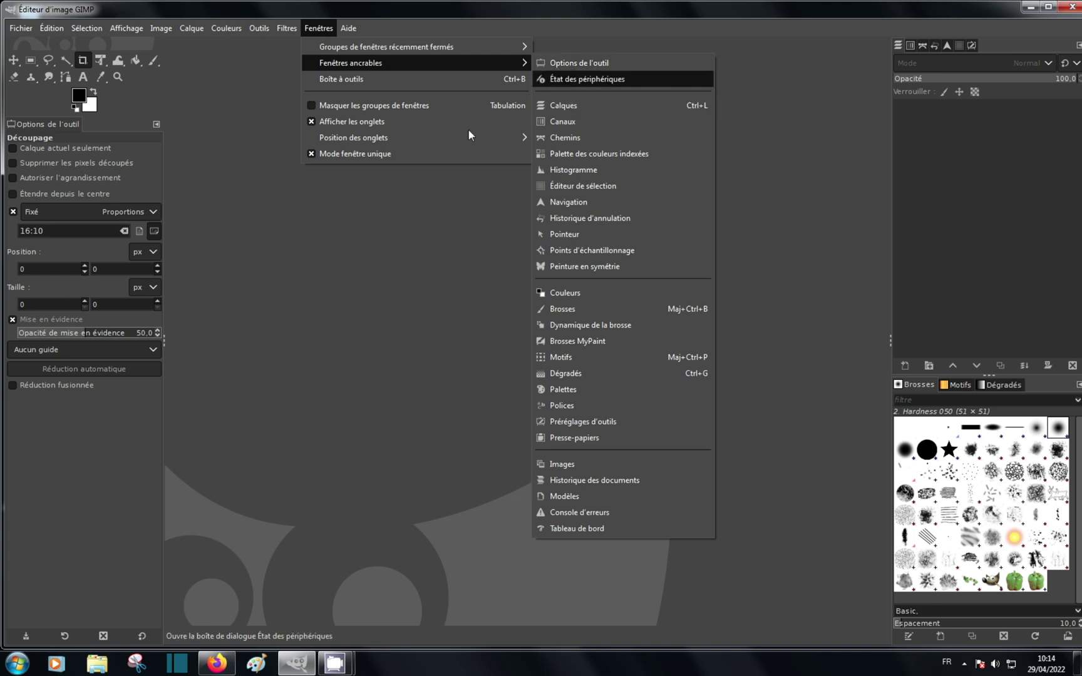
left_click(420, 215)
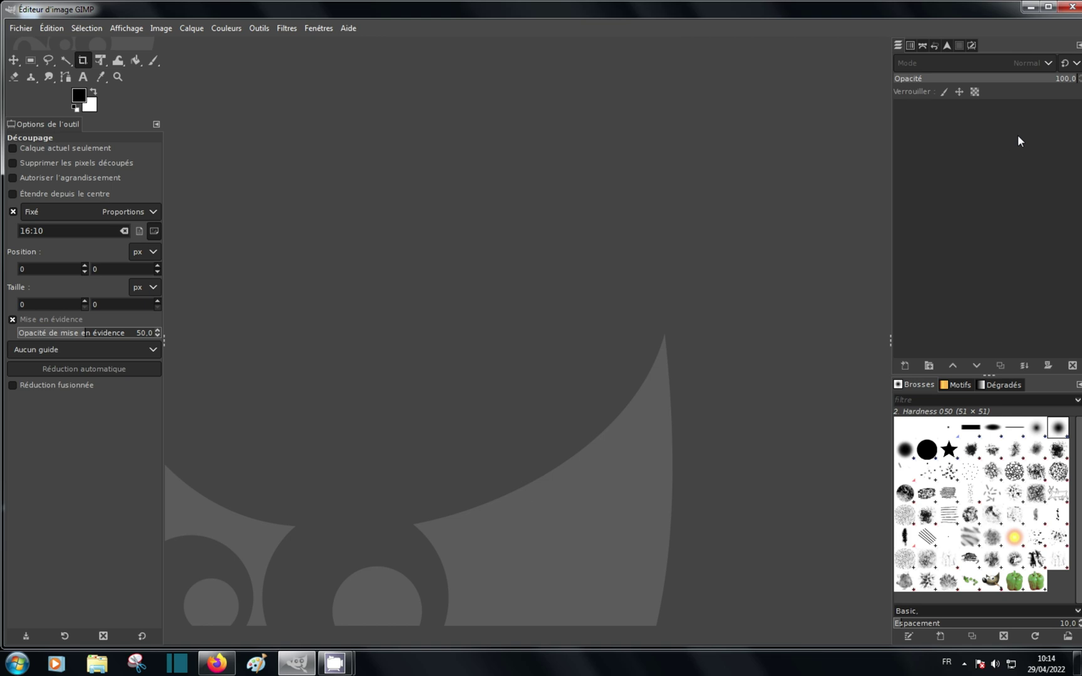
left_click(972, 46)
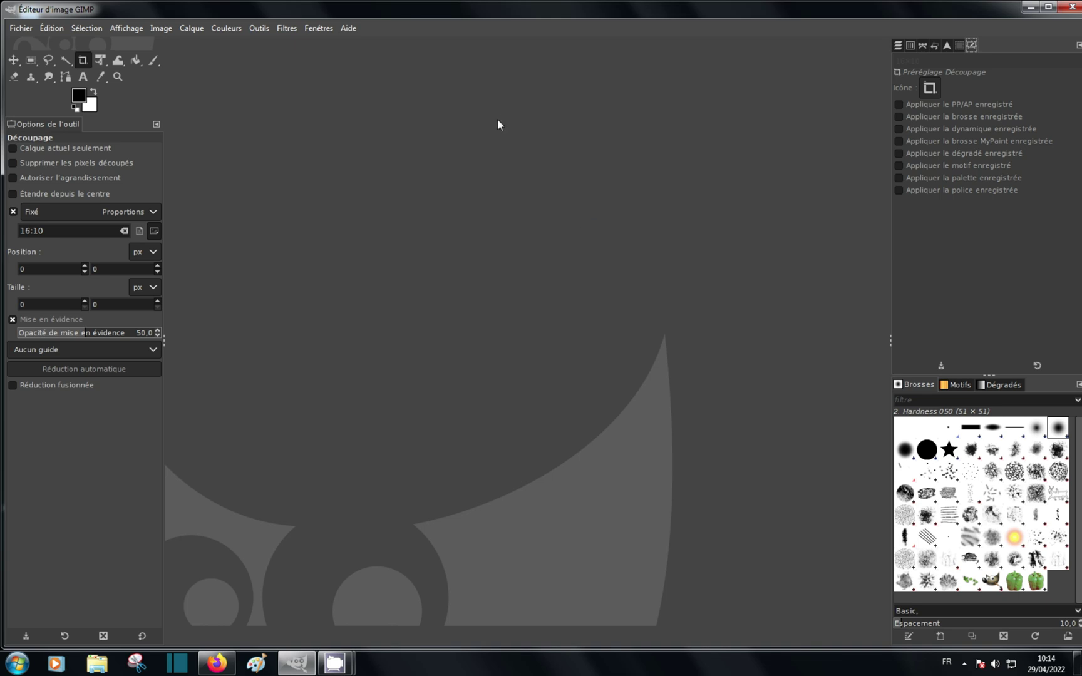
Open the recently used image hermés.jpg
left_click(20, 28)
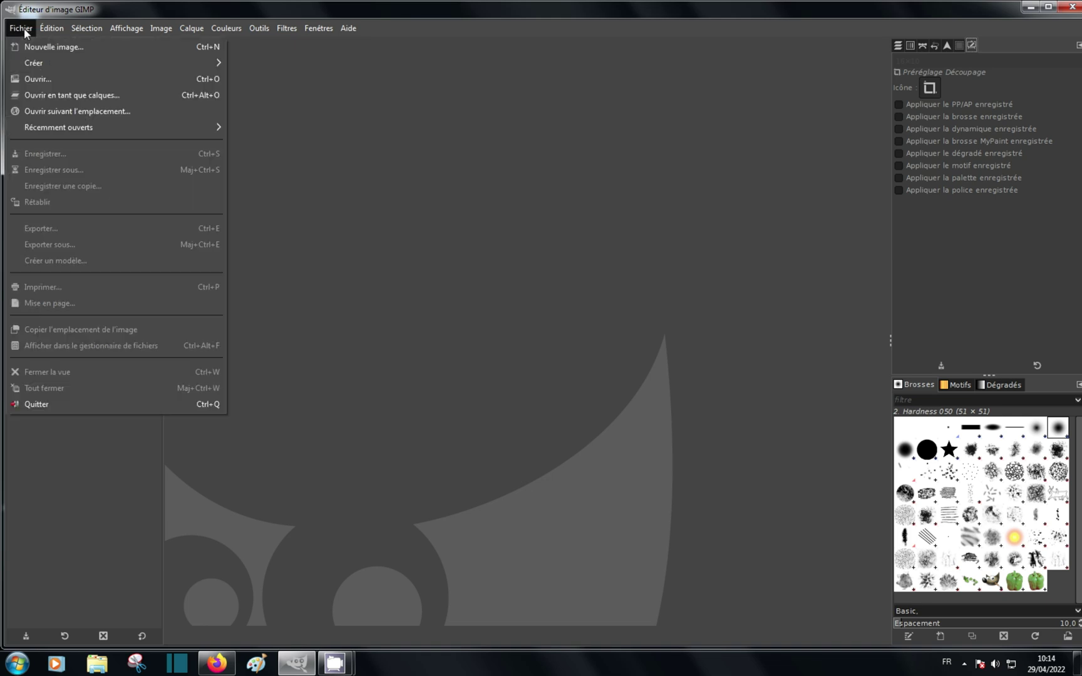
left_click(46, 78)
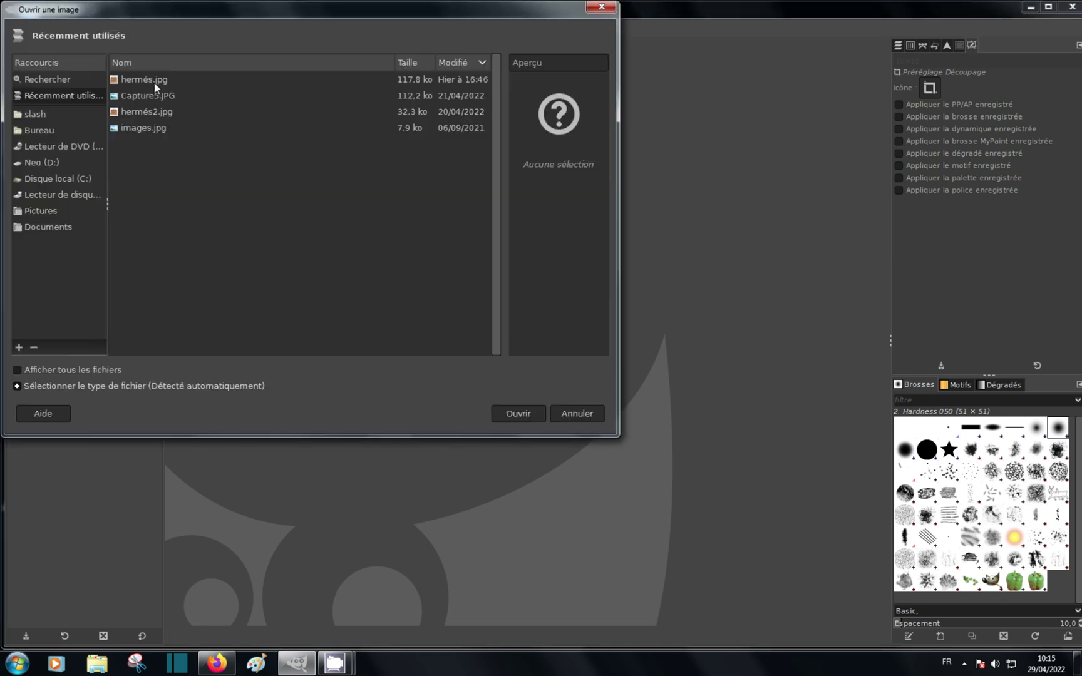
double_click(147, 81)
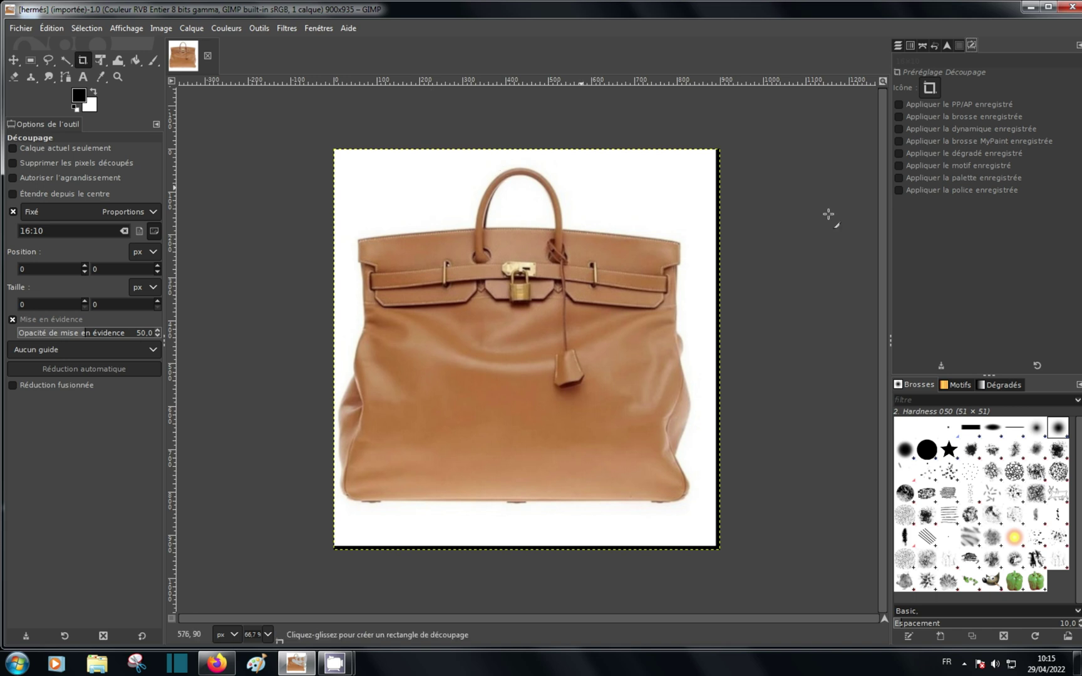
Display the layers and duplicate the hermés.jpg layer
left_click(899, 47)
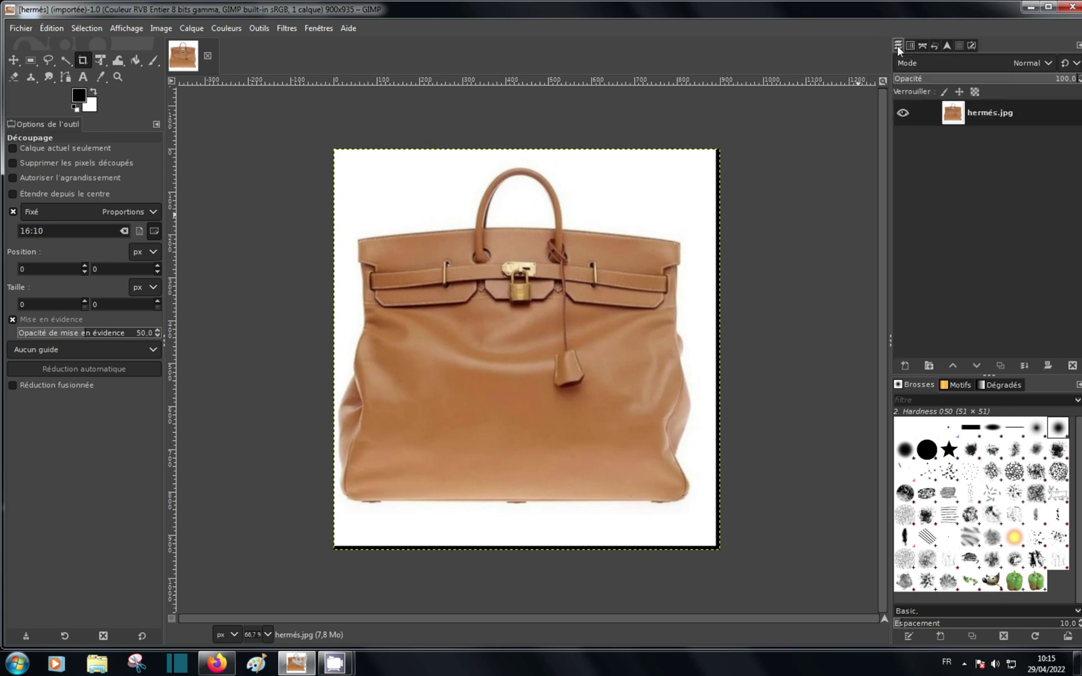
left_click(984, 107)
left_click(1000, 366)
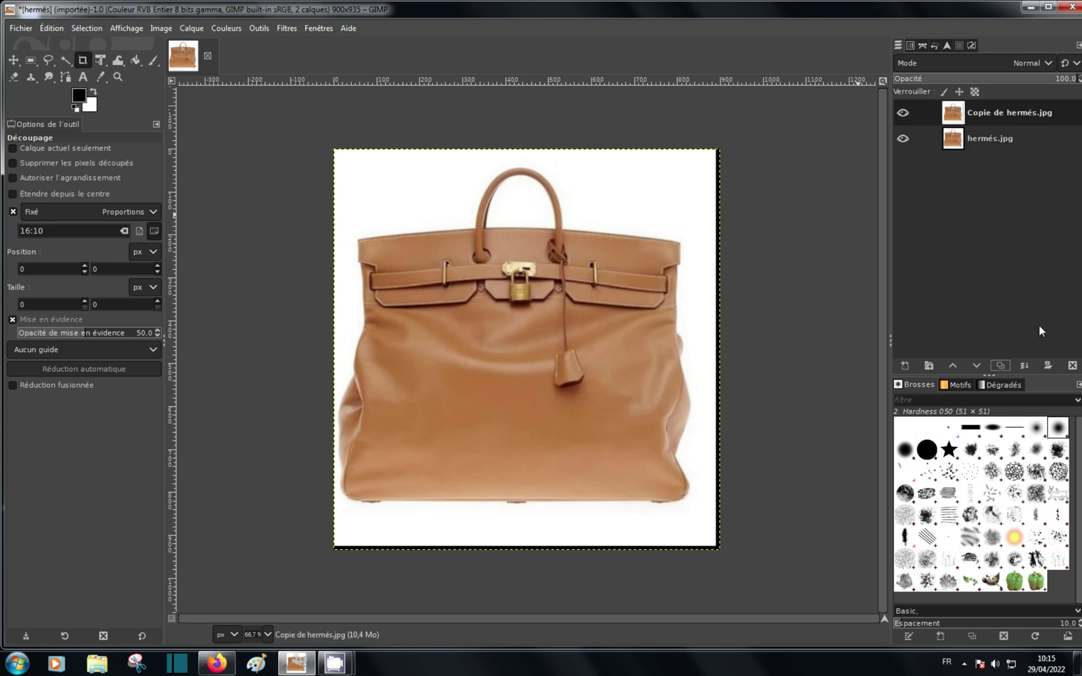
right_click(961, 142)
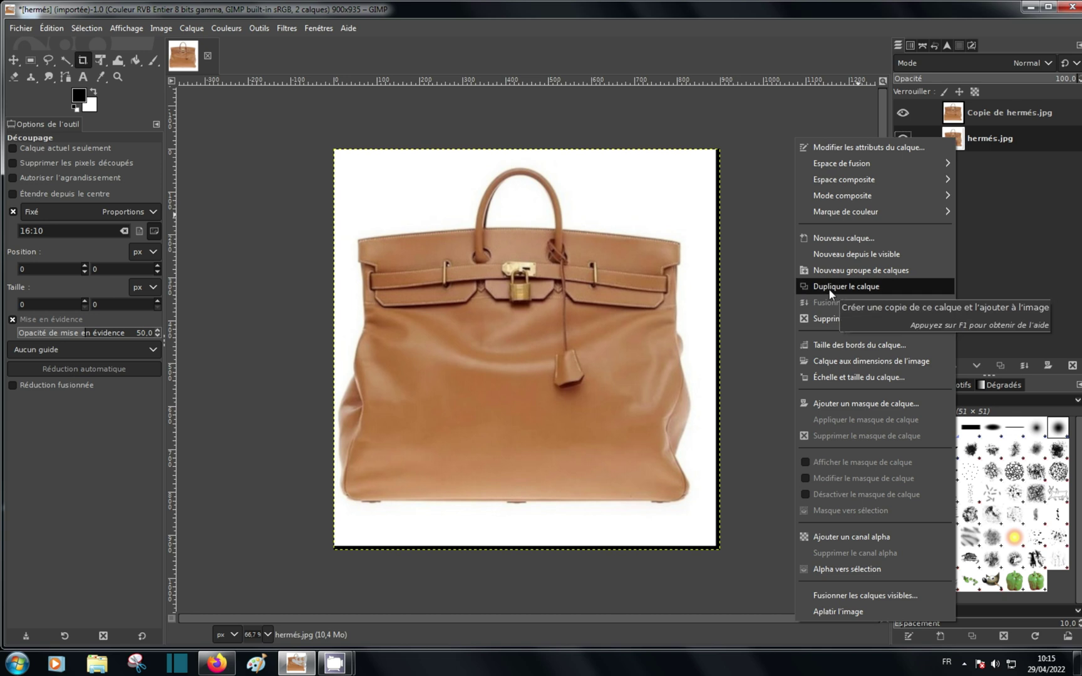
left_click(1015, 256)
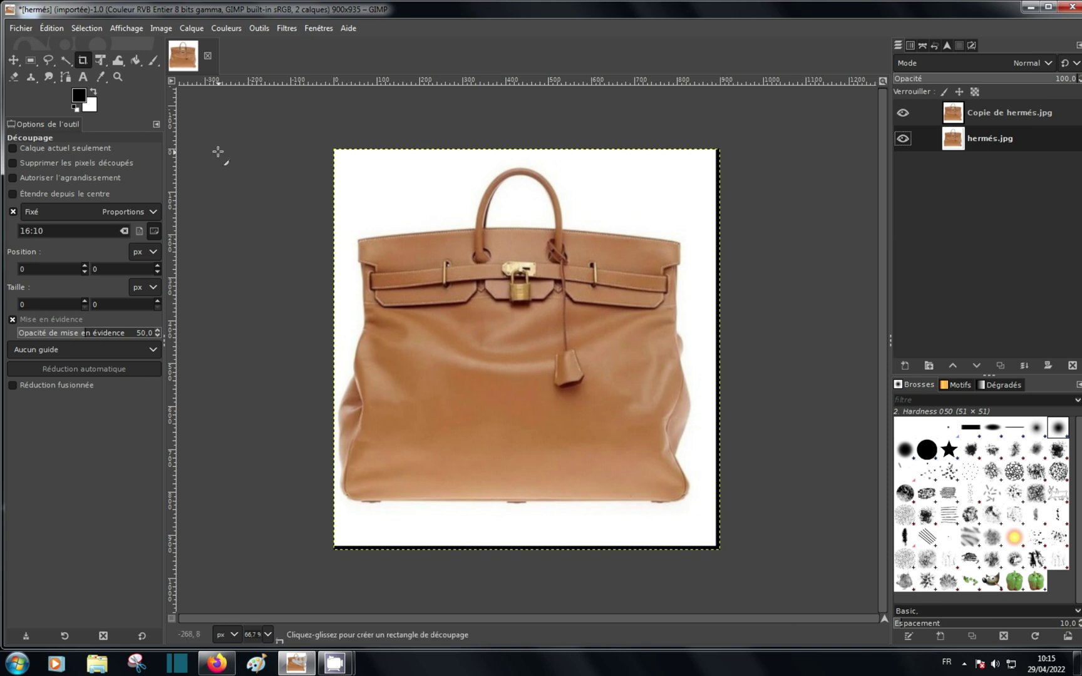
Set up the Text tool with a size of 140 px and the Angsana New font
left_click(84, 78)
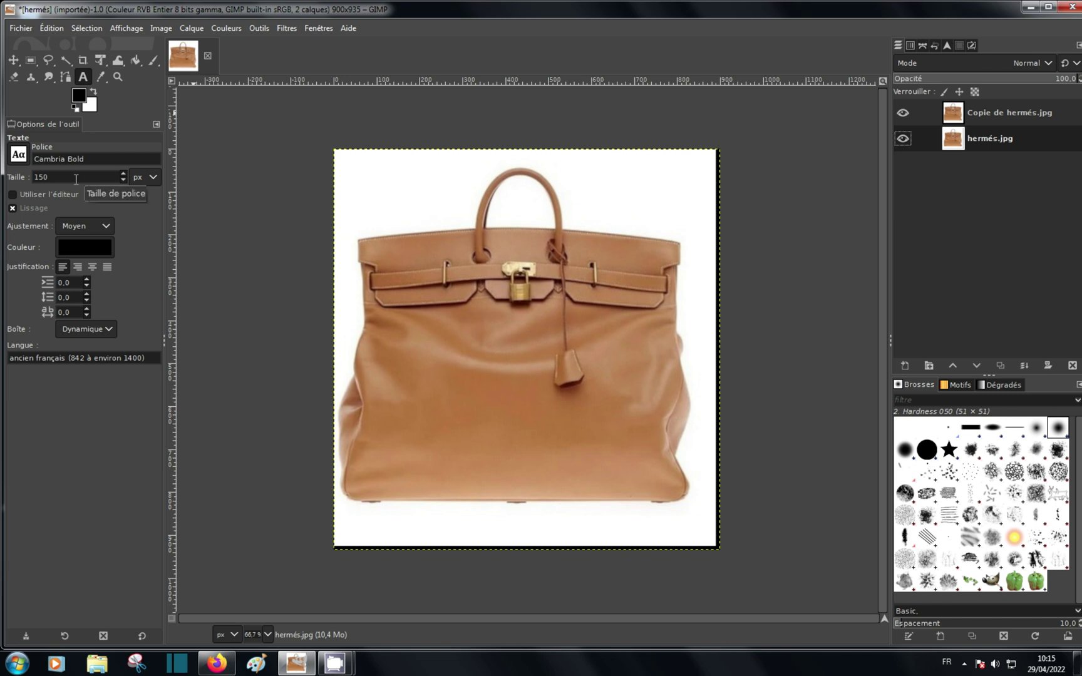
left_click_drag(75, 176, 27, 182)
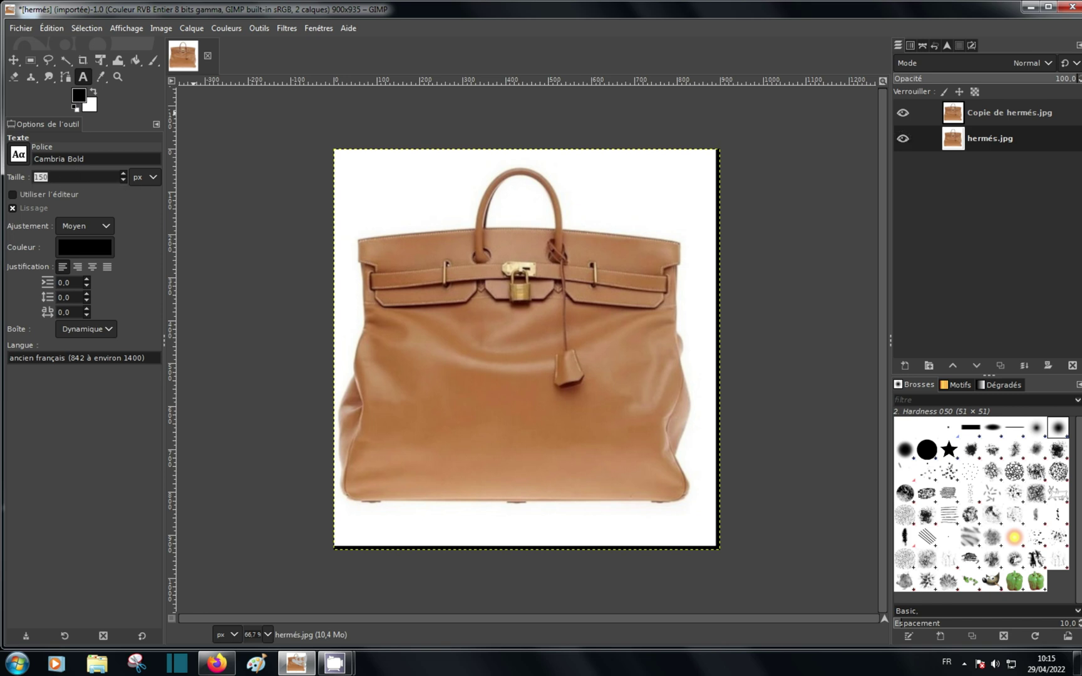
type("140")
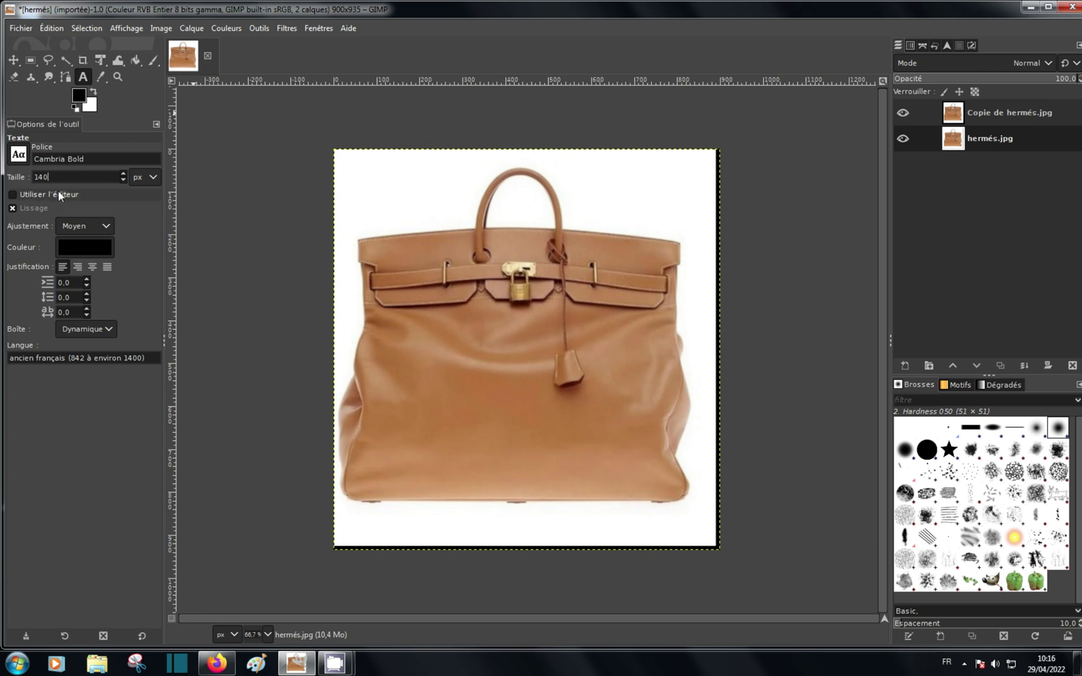
left_click(20, 155)
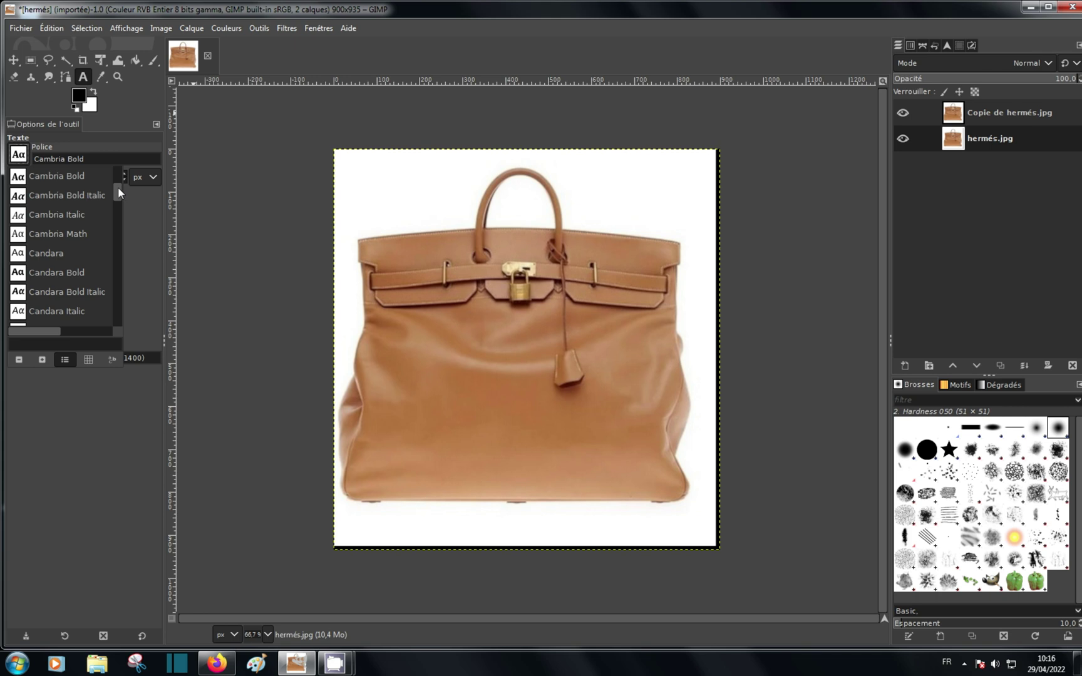
mouse_move(118, 187)
left_mouse_down()
mouse_move(115, 200)
mouse_move(113, 171)
left_mouse_up()
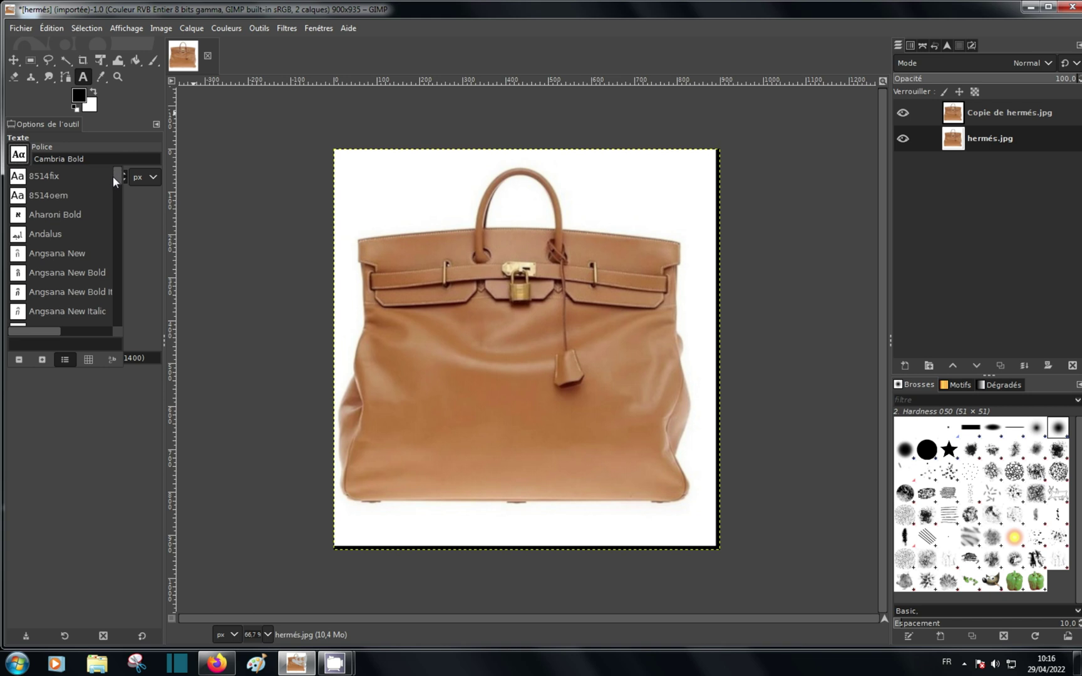
left_click(33, 251)
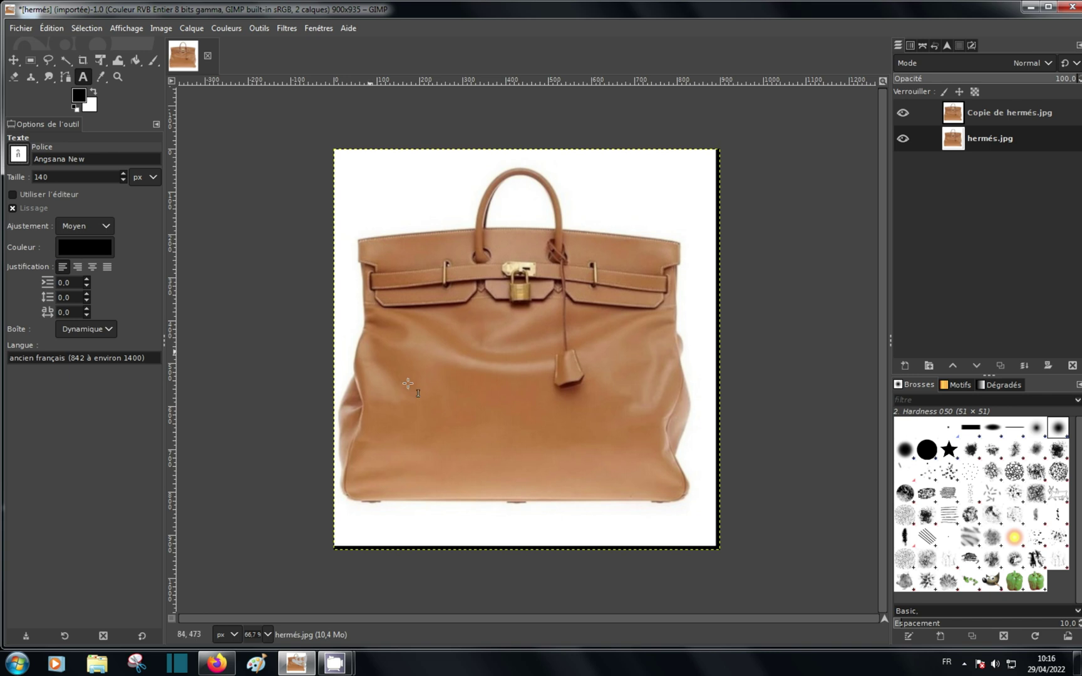
Add the text "FILIGRANE" starting near the bag's lower-left corner
left_click(366, 441)
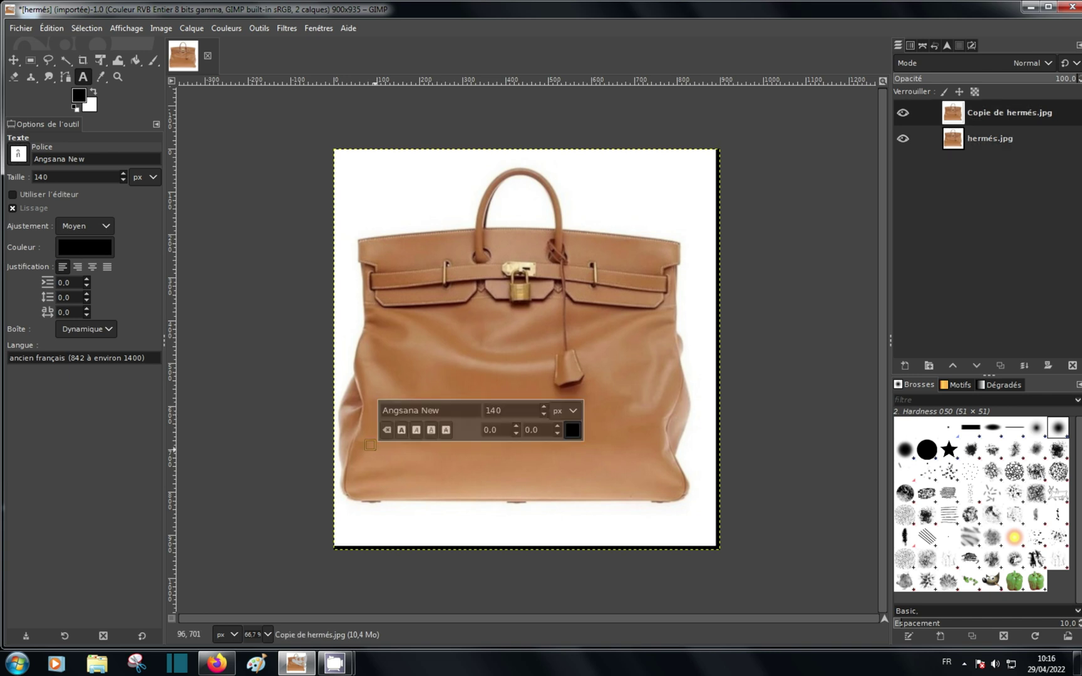
type("F")
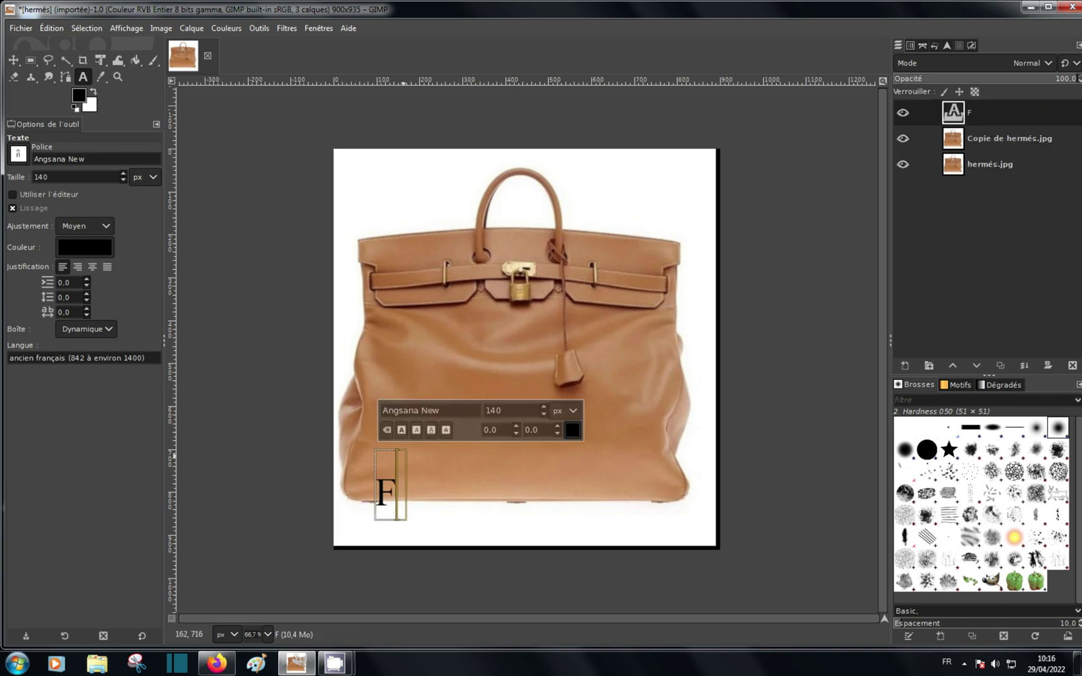
type("I")
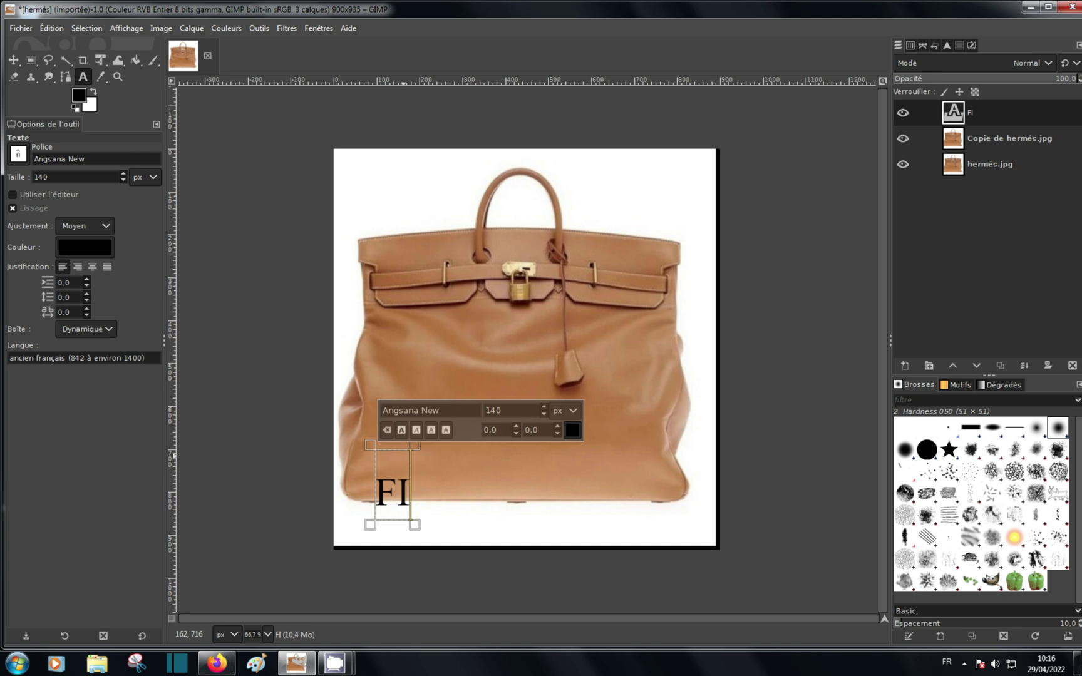
type("LIGRANE")
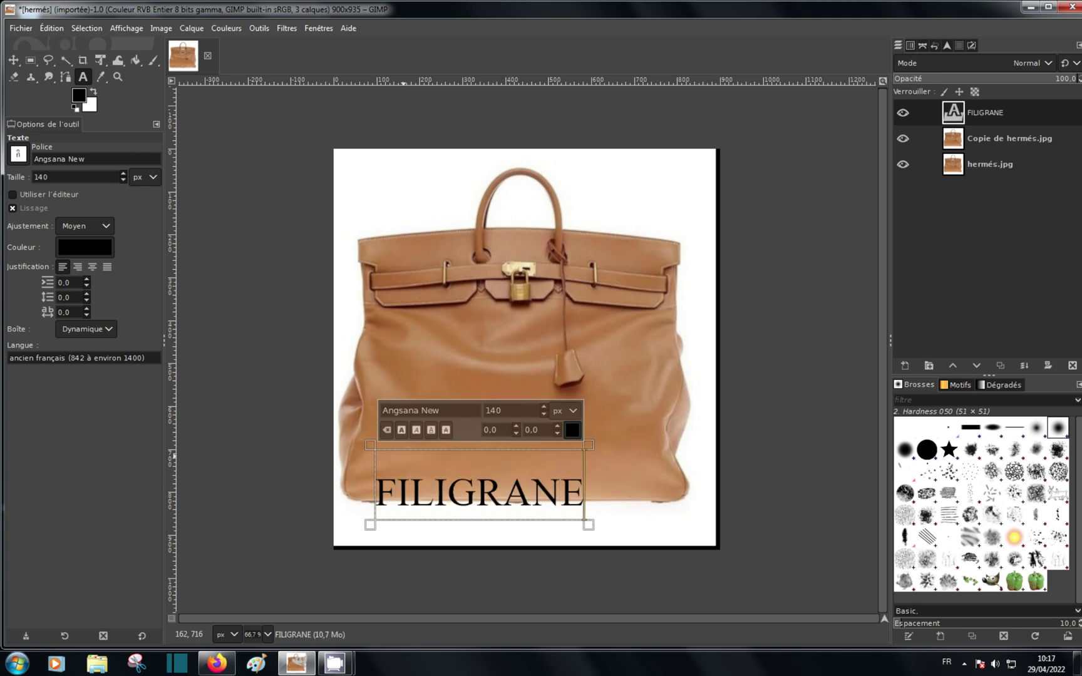
Increase the letter spacing of the FILIGRANE text to 21.0
left_click(87, 310)
left_click(87, 309)
left_click(88, 309)
left_click(87, 309)
left_click(87, 310)
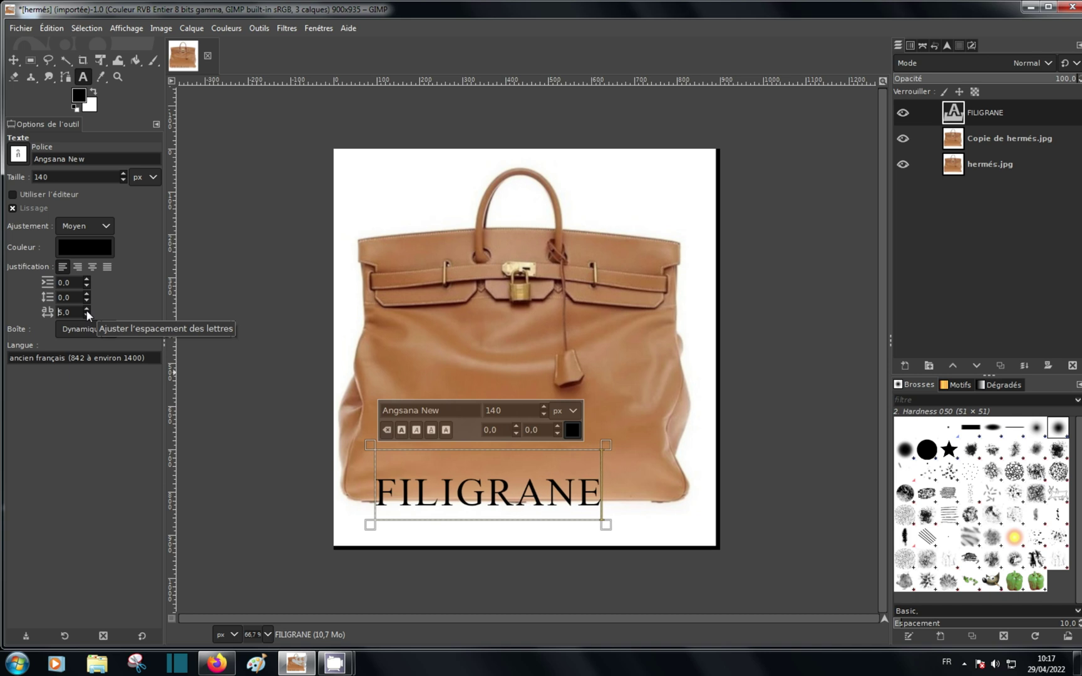
left_click(87, 309)
left_click(87, 310)
left_click(87, 309)
left_click(87, 310)
left_click(87, 309)
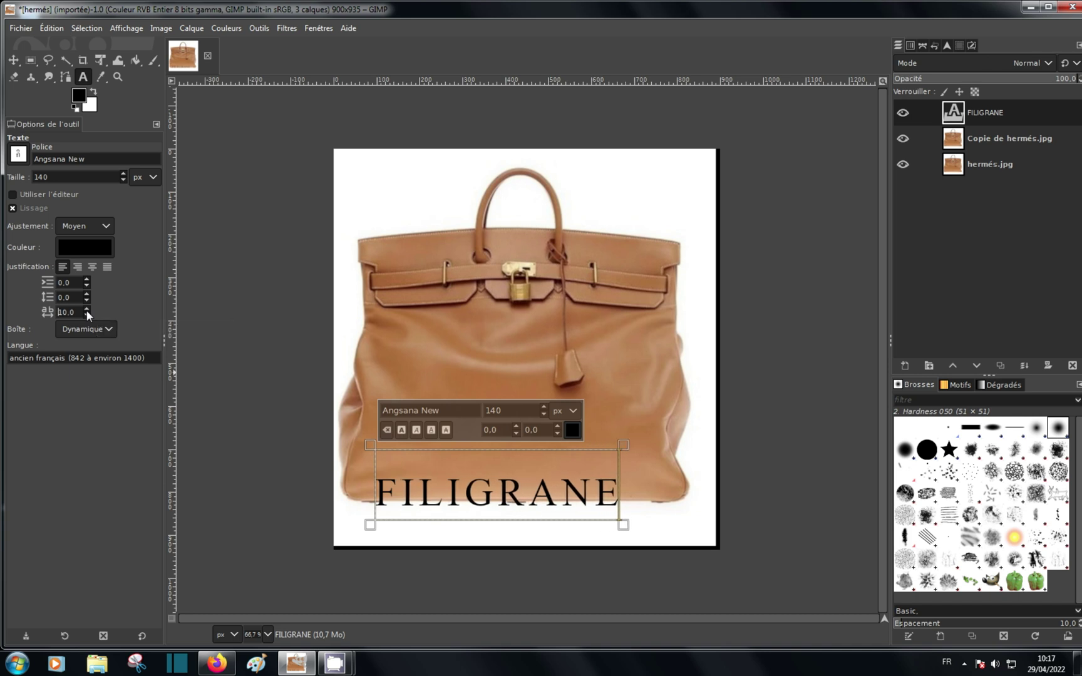
left_click(87, 309)
left_click(87, 309)
left_click(87, 309)
left_click(87, 310)
left_click(87, 310)
left_click(87, 310)
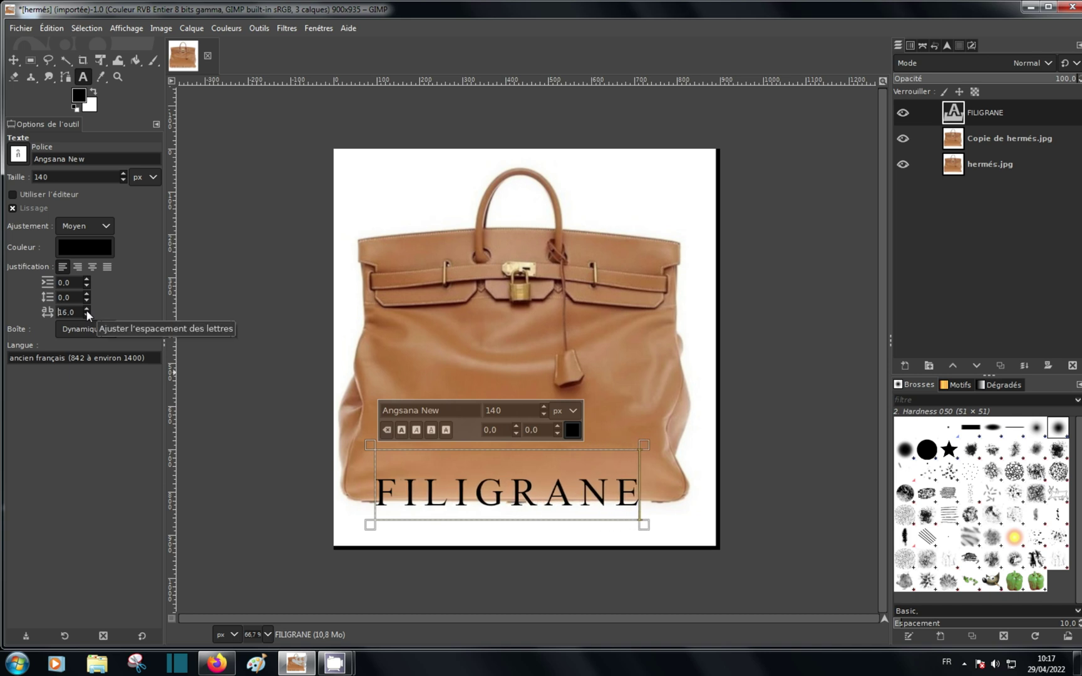
left_click(87, 309)
left_click(87, 309)
left_click(87, 309)
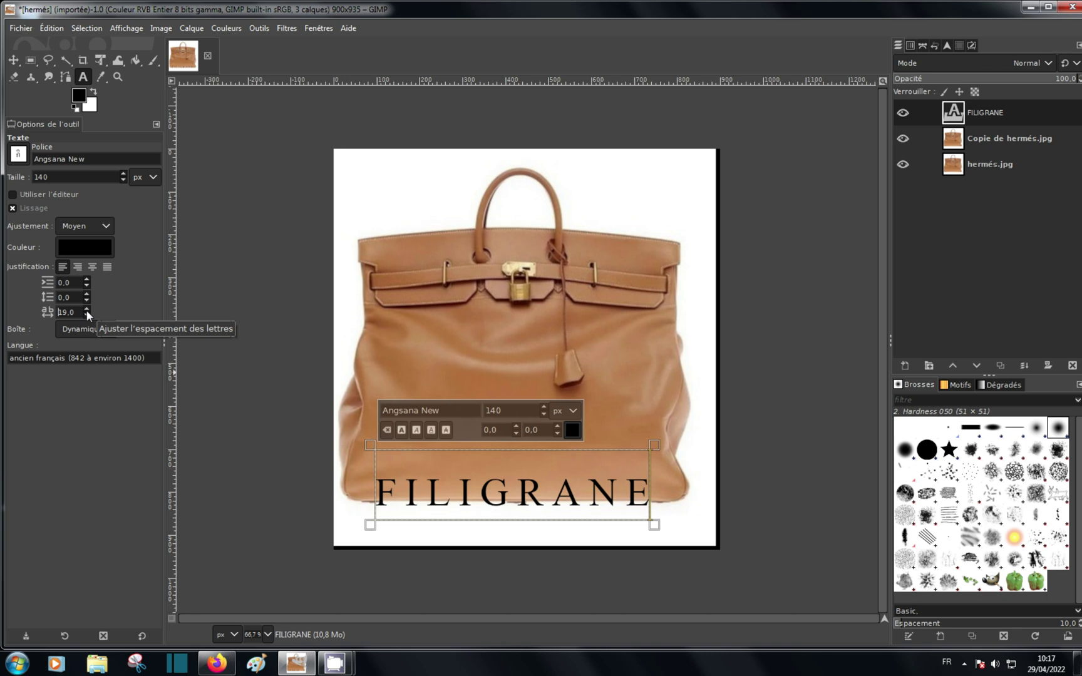
left_click(87, 309)
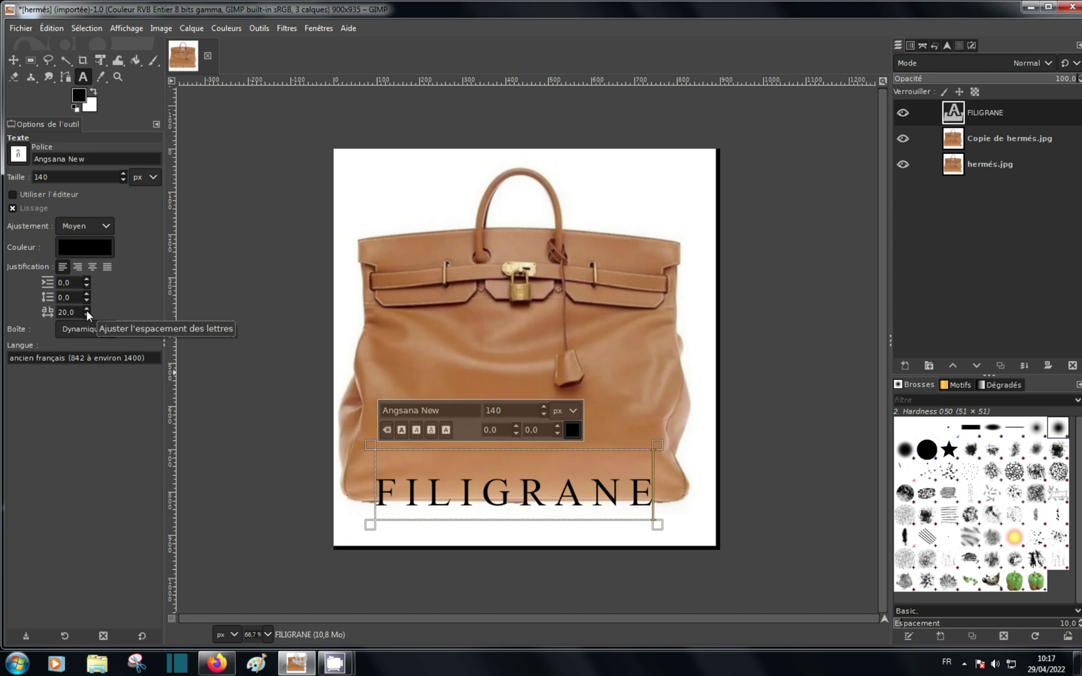
left_click(87, 310)
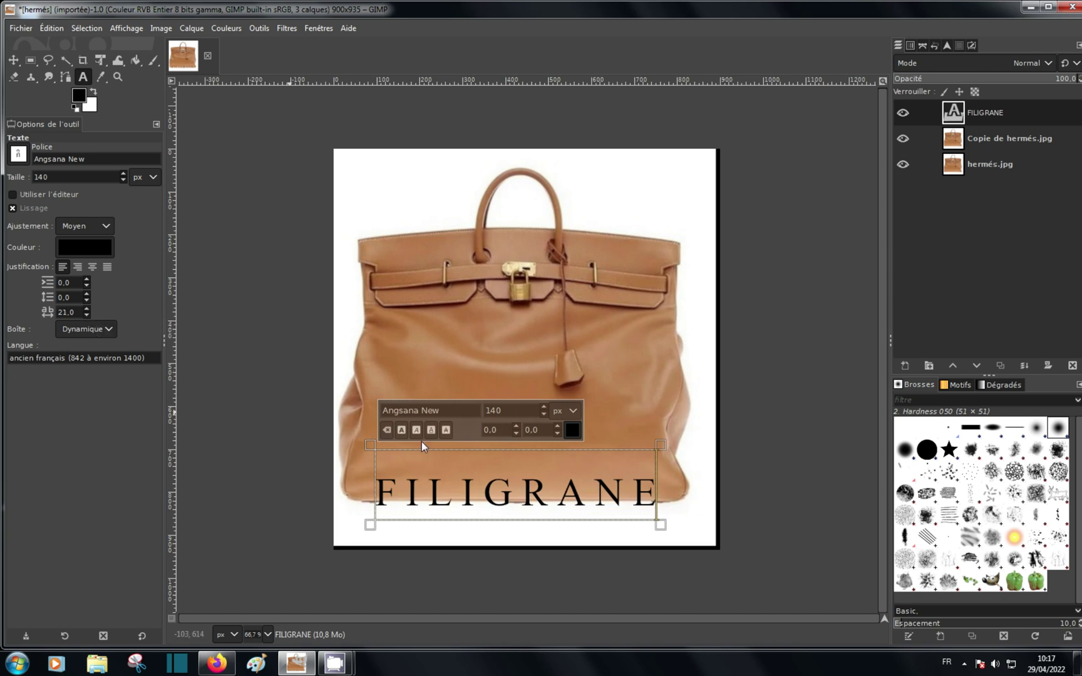
Try to move the FILIGRANE text with the Move tool by grabbing the gaps around its letters, and undo each shift
left_click(15, 62)
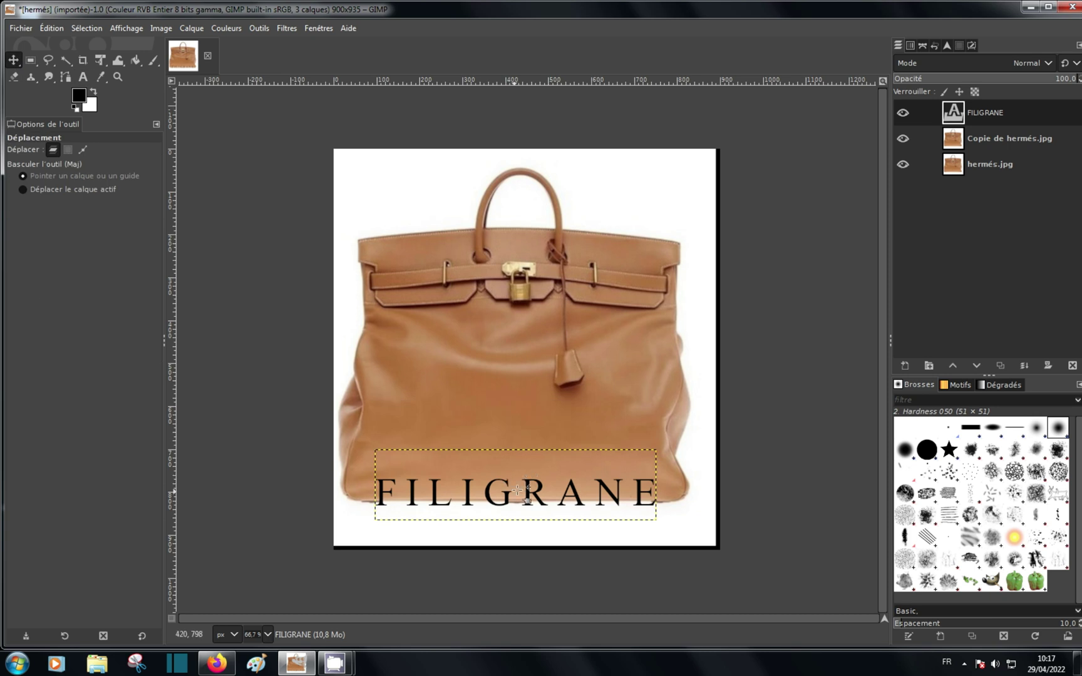
left_click_drag(525, 483, 510, 467)
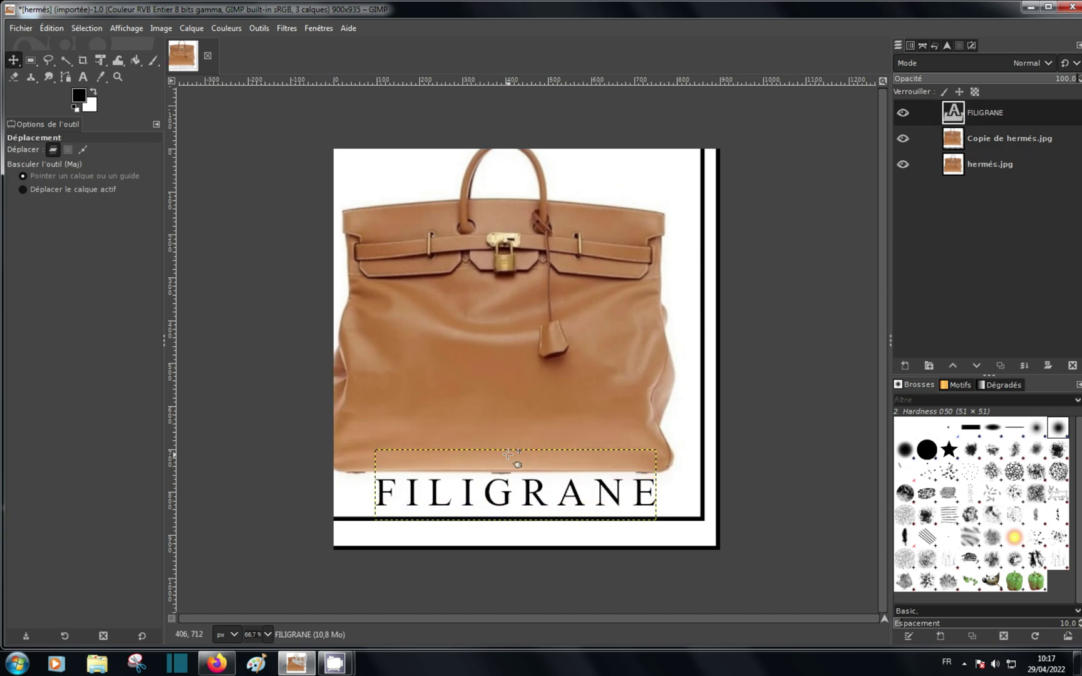
left_click(51, 27)
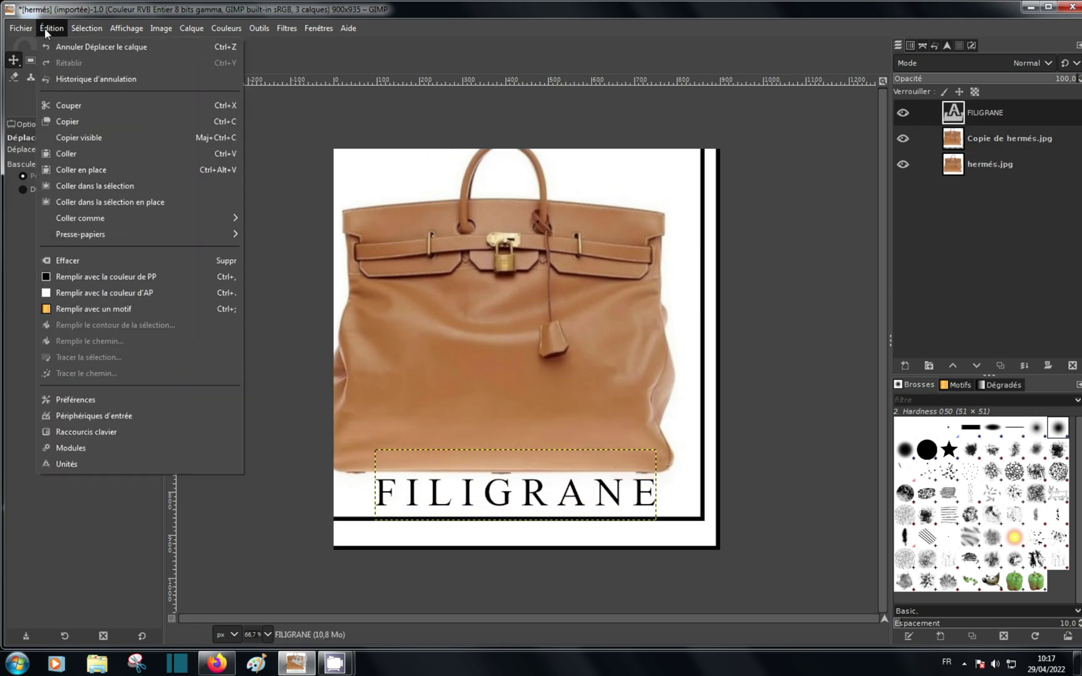
left_click(66, 47)
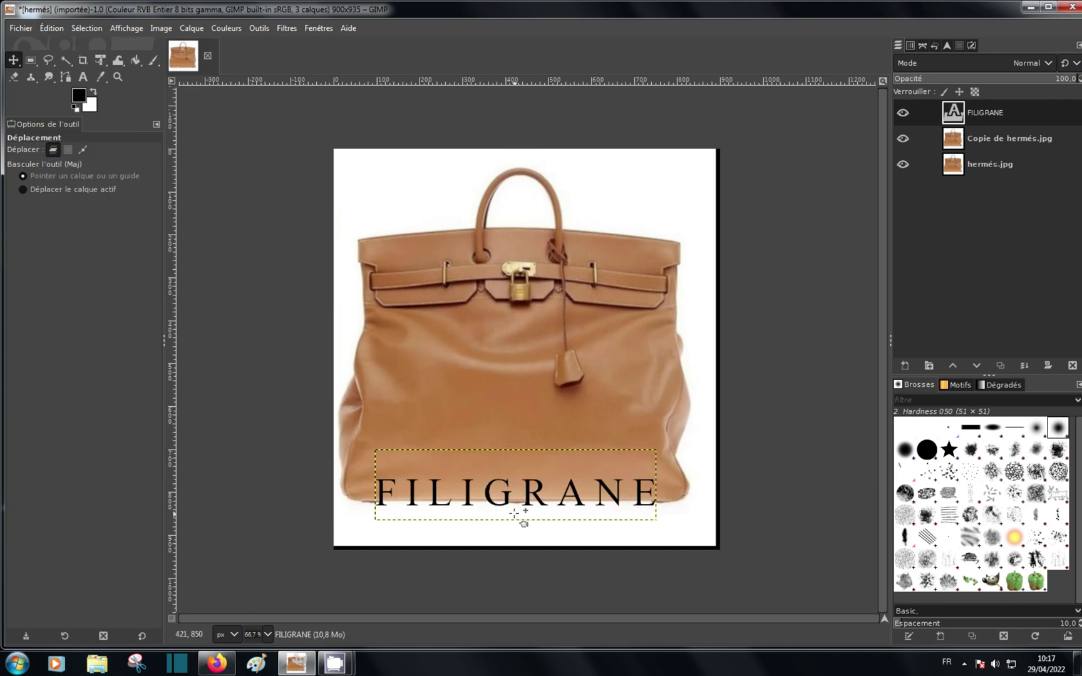
left_click_drag(519, 515, 471, 494)
left_click(471, 492)
left_click(55, 27)
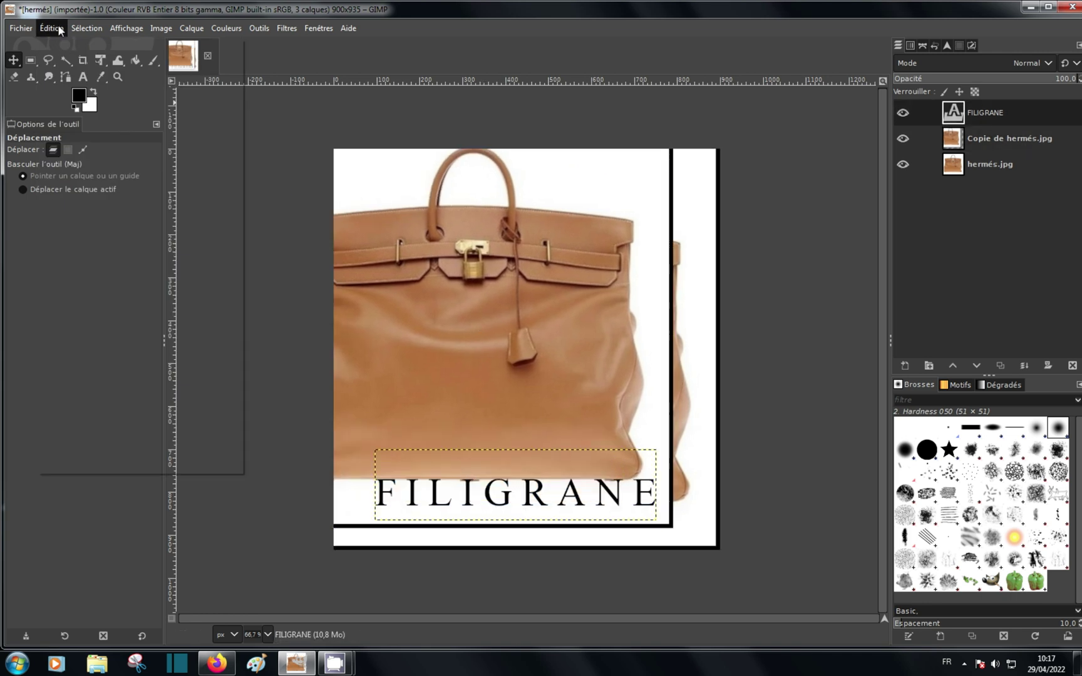
left_click(73, 46)
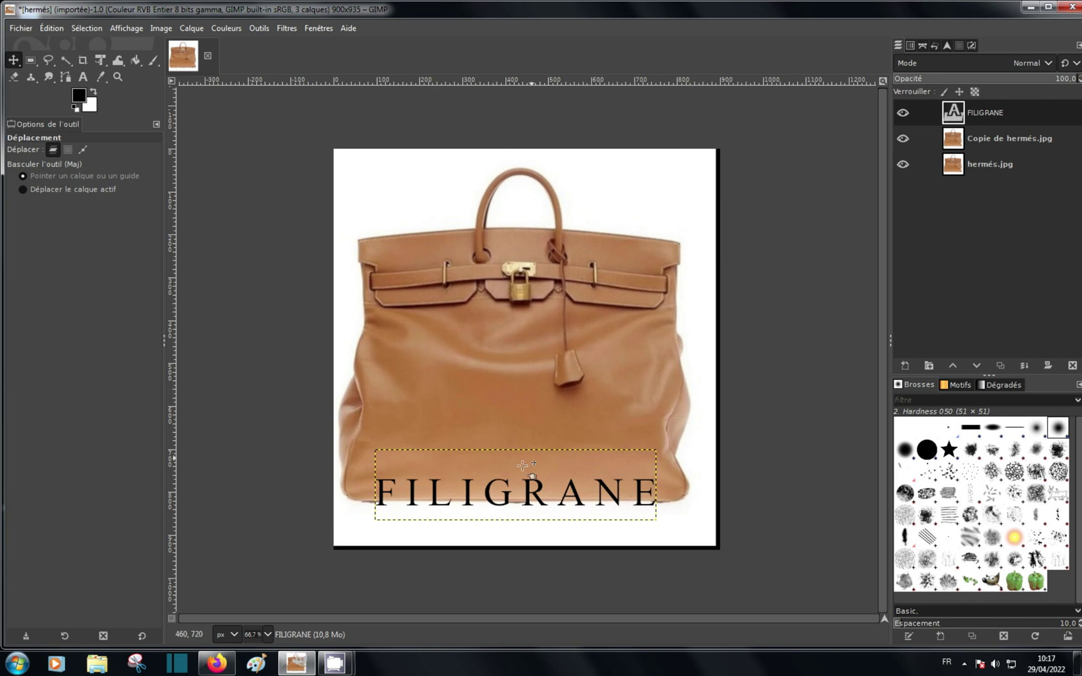
Move the FILIGRANE text up to the middle of the bag by grabbing one of its letters
left_click_drag(509, 491, 501, 378)
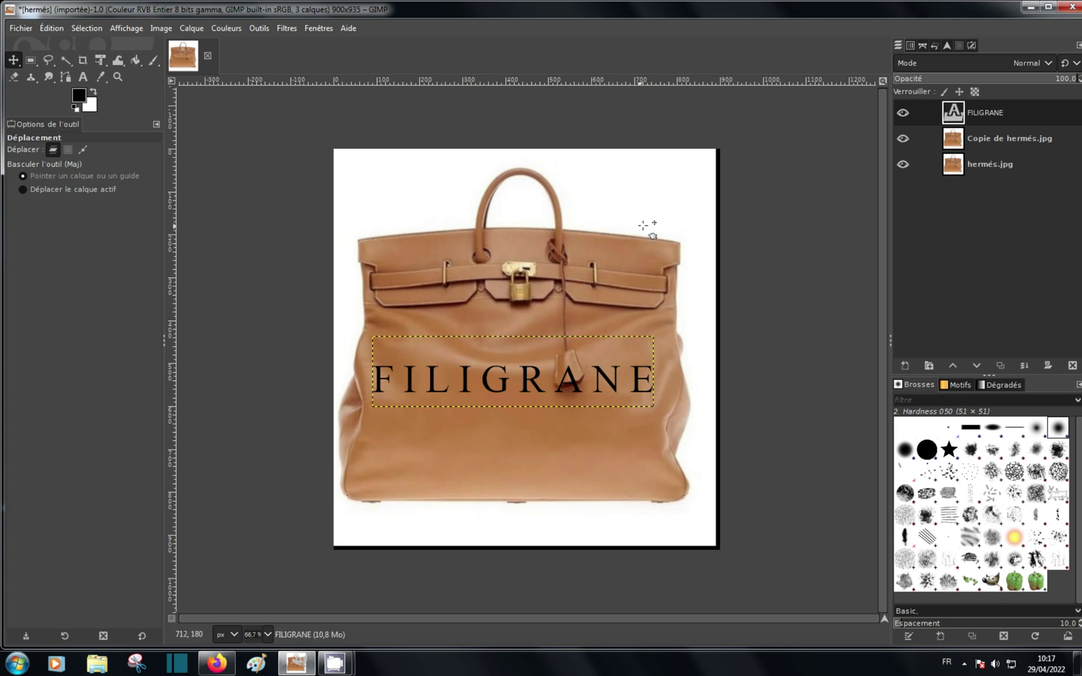
left_click(962, 248)
Set the FILIGRANE layer's blend mode to Lumière douce and its opacity to about 40.9
left_click(1049, 63)
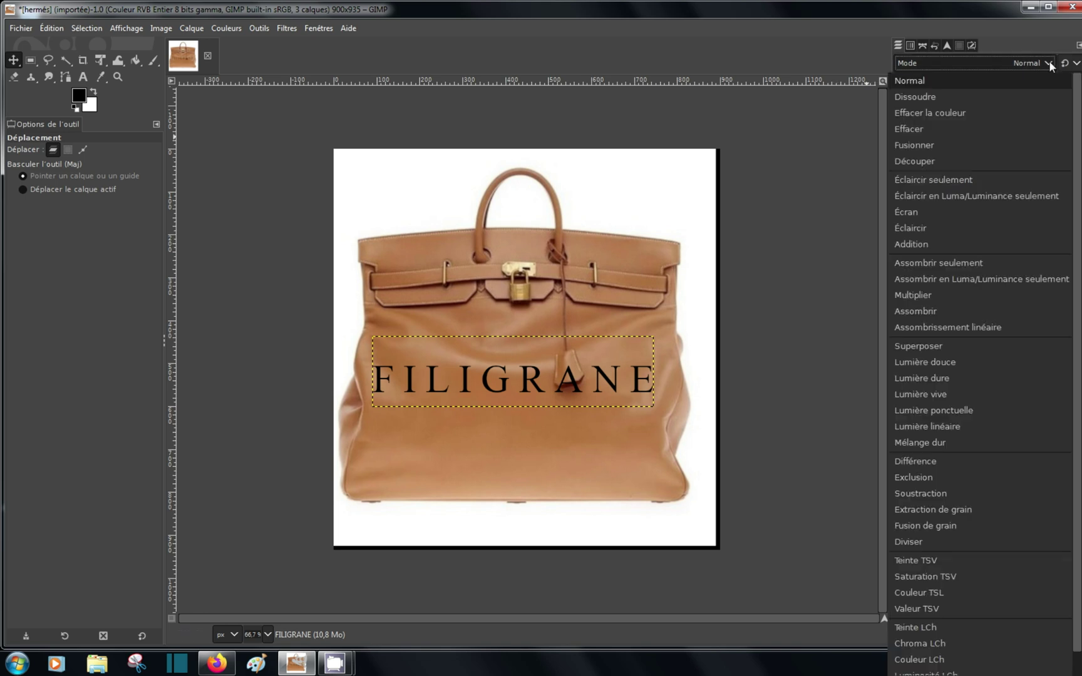
left_click(937, 363)
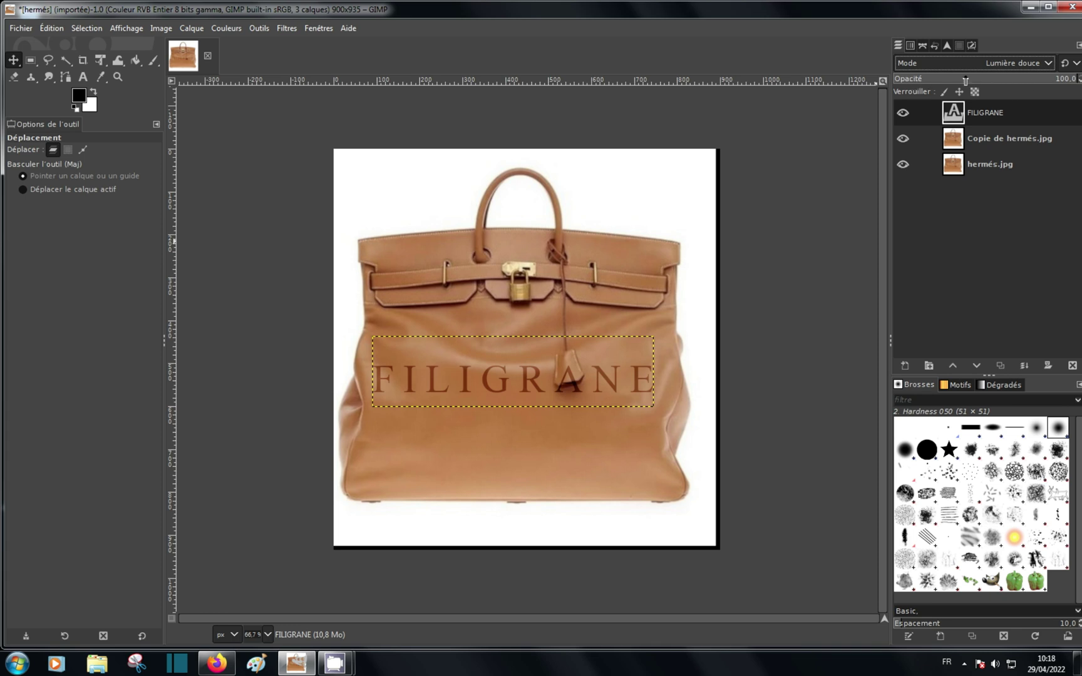
left_click(1072, 82)
left_click_drag(1072, 82, 968, 80)
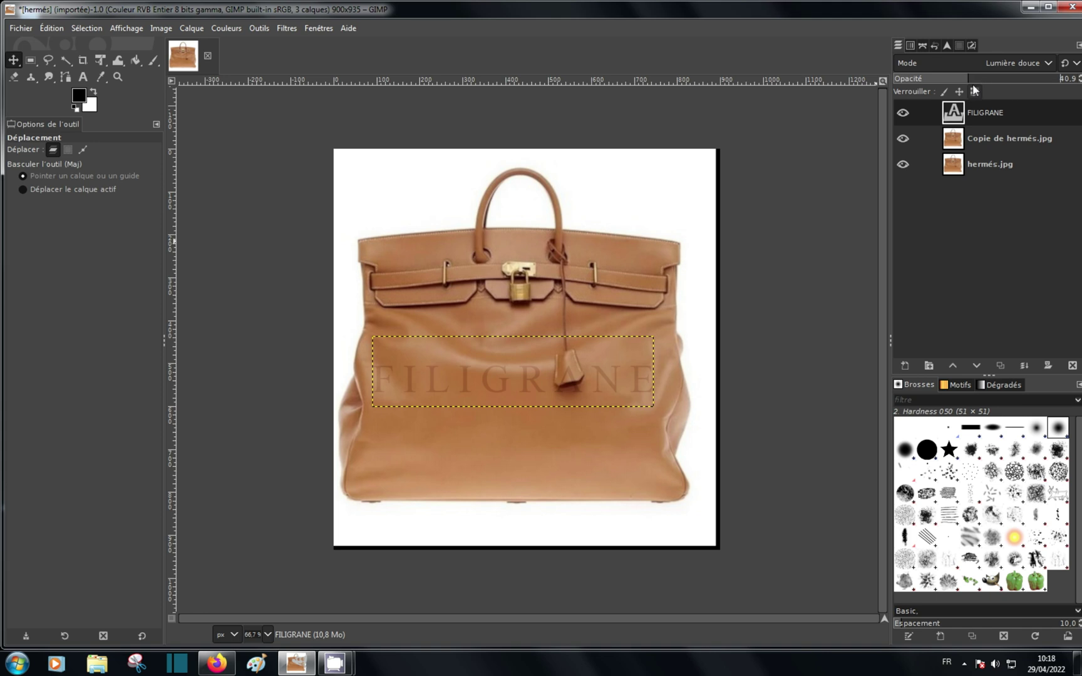
Set the FILIGRANE layer's blend mode to Superposer and its opacity to about 58.4
left_click(1048, 62)
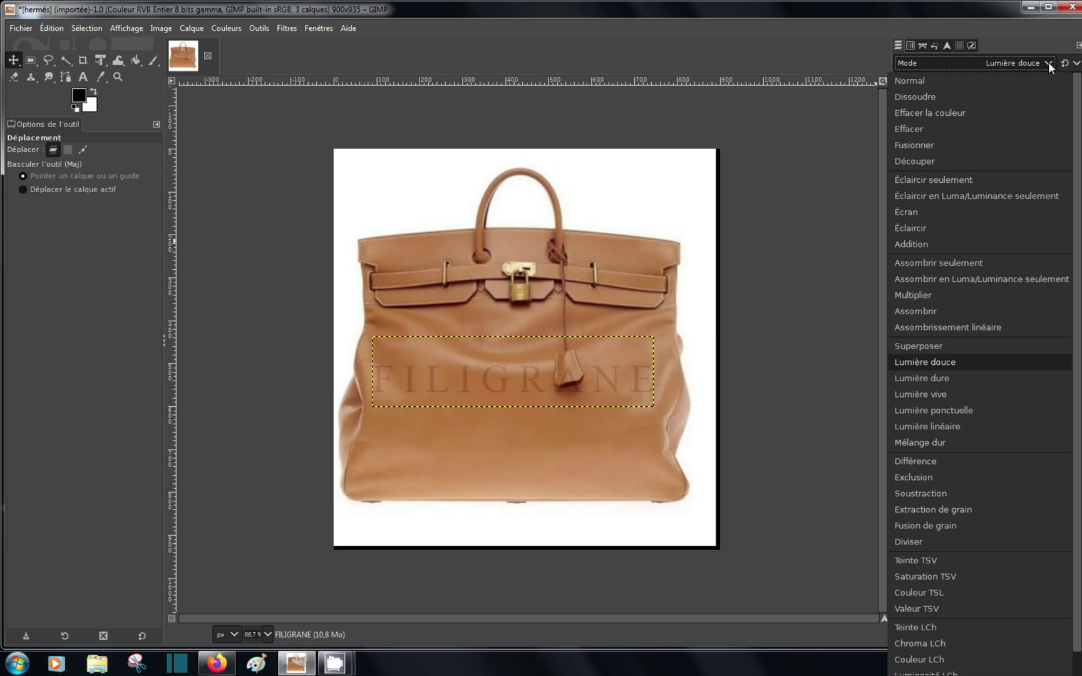
left_click(938, 347)
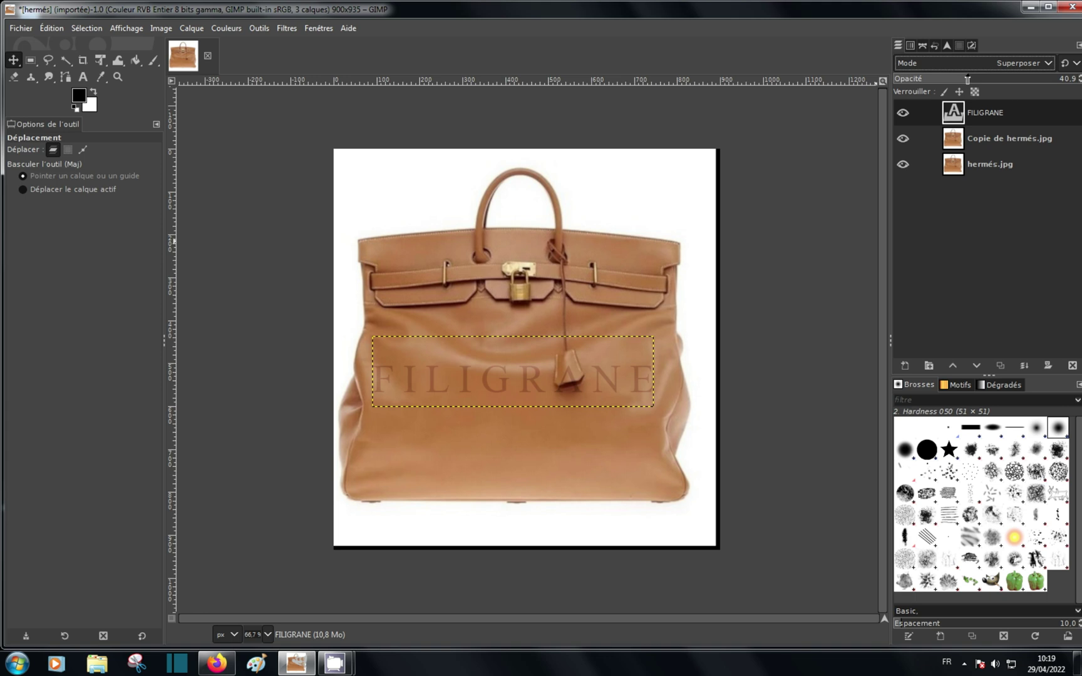
left_click_drag(968, 79, 1002, 86)
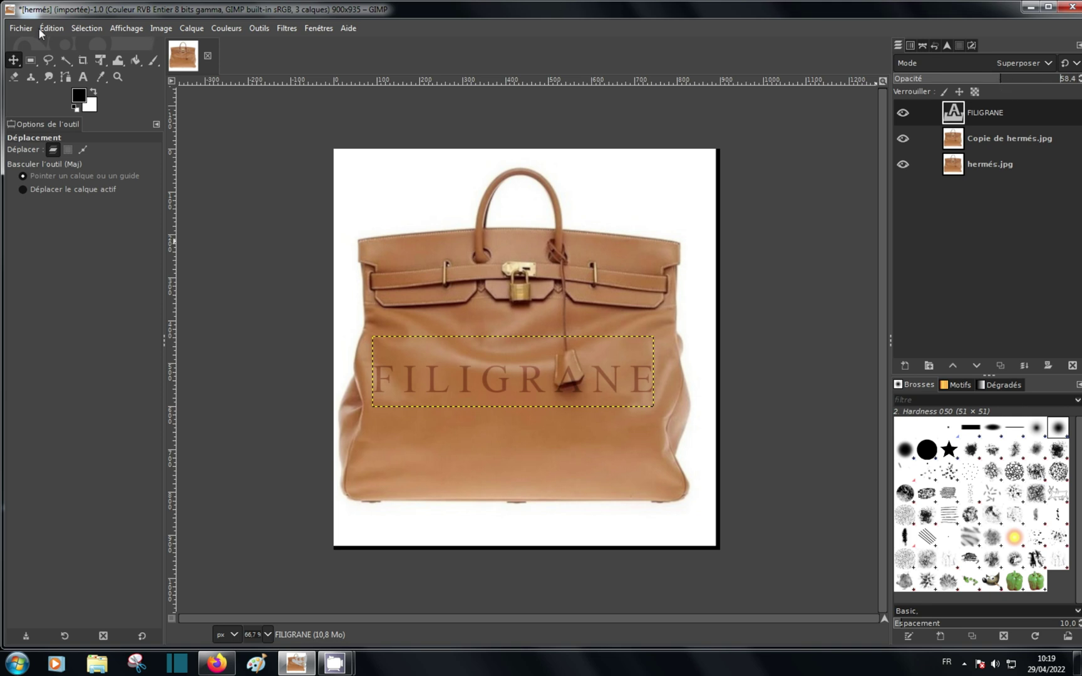
Export the watermarked image to the Images folder as hermés-final.jpg with a JPEG quality of 100
left_click(23, 28)
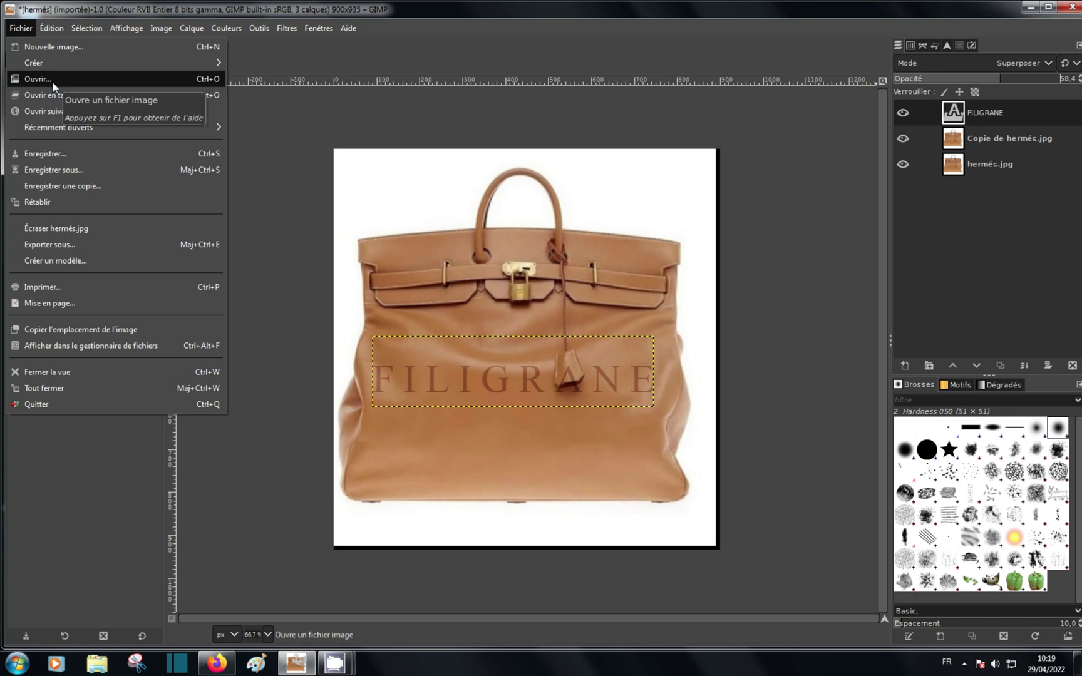
left_click(61, 245)
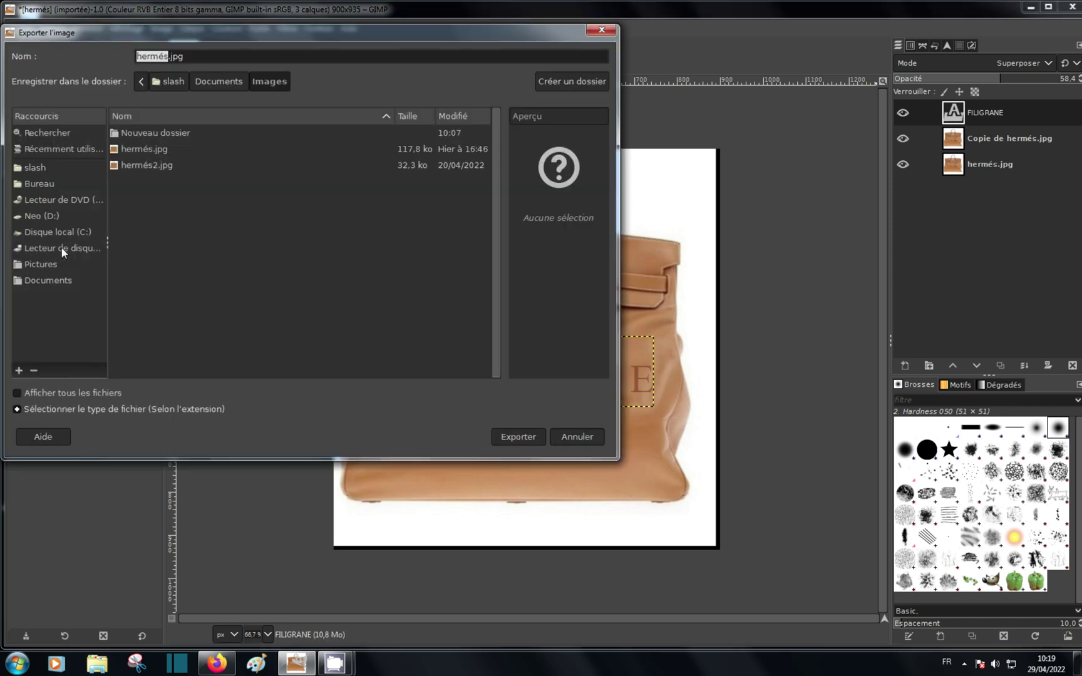
left_click(169, 57)
type("-")
type("final")
left_click(524, 436)
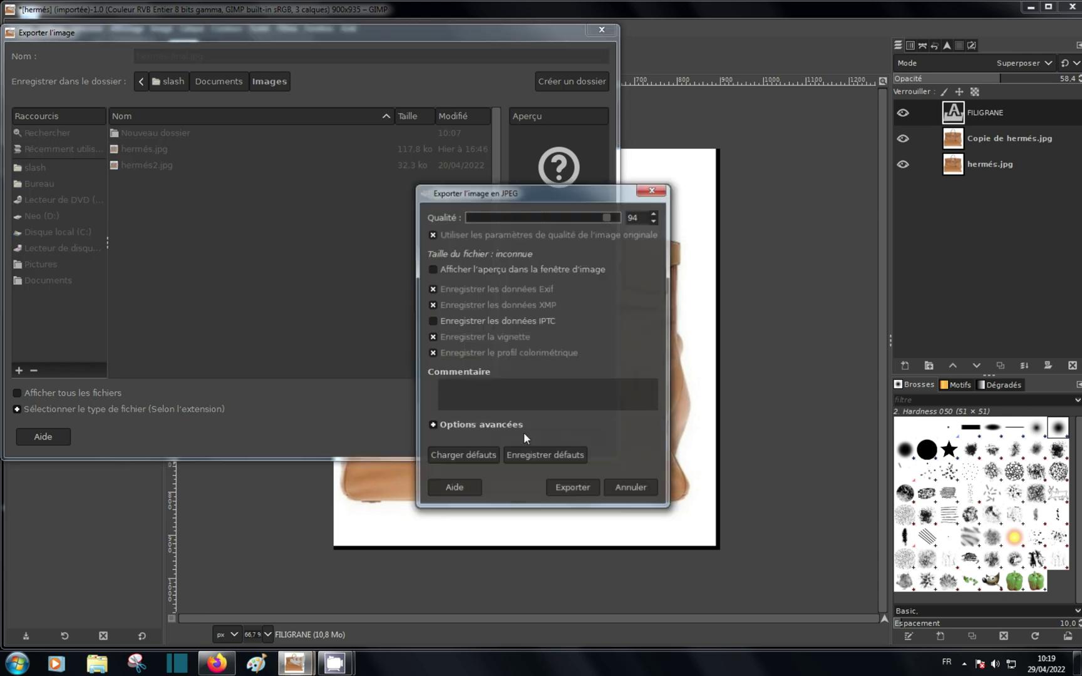
left_click(572, 490)
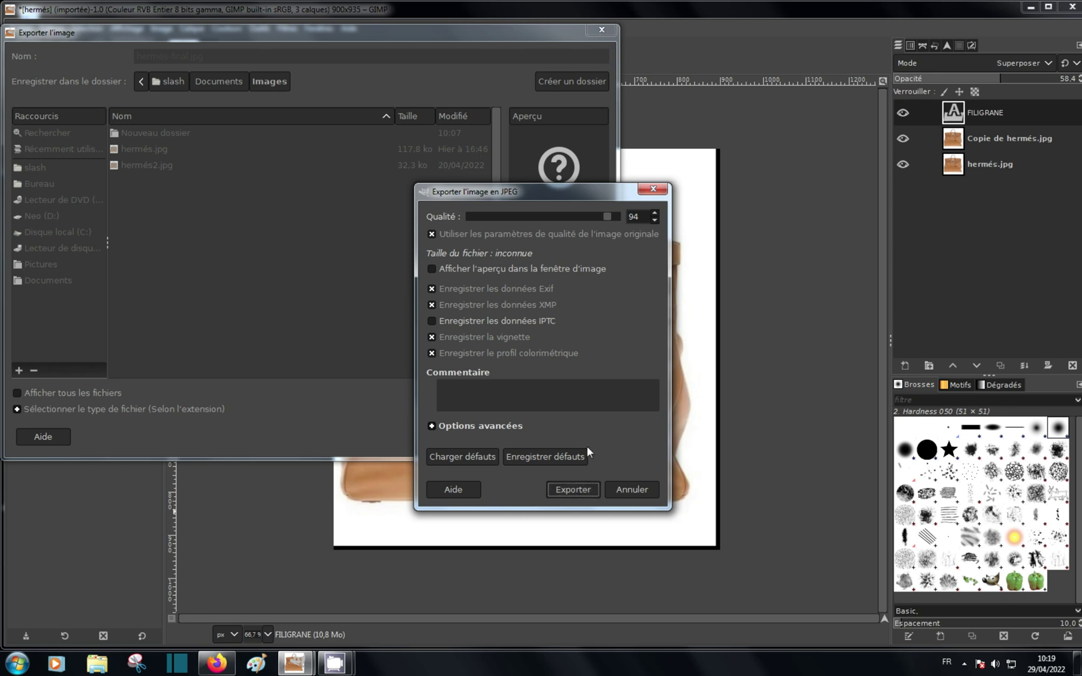
left_click_drag(606, 216, 616, 215)
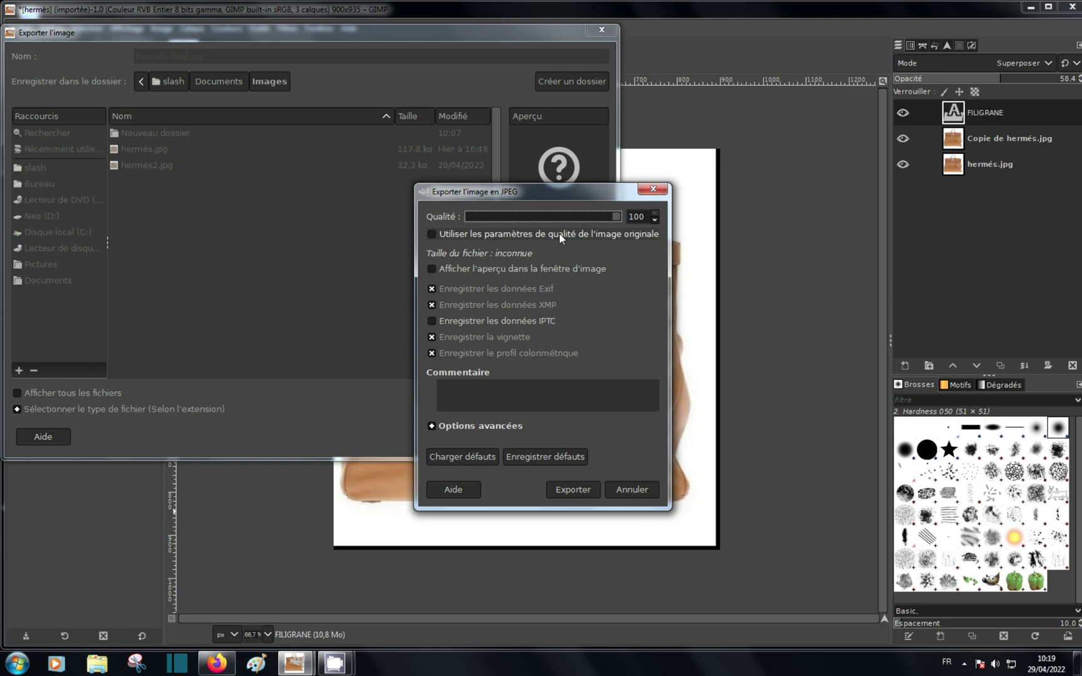
left_click(577, 490)
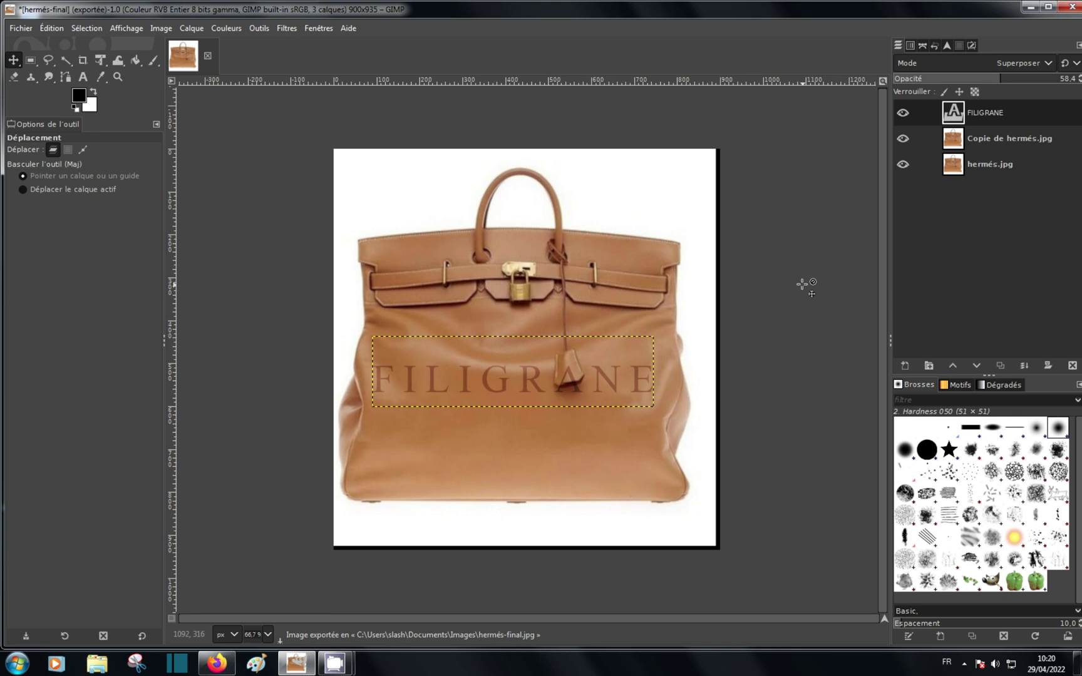
left_click(25, 28)
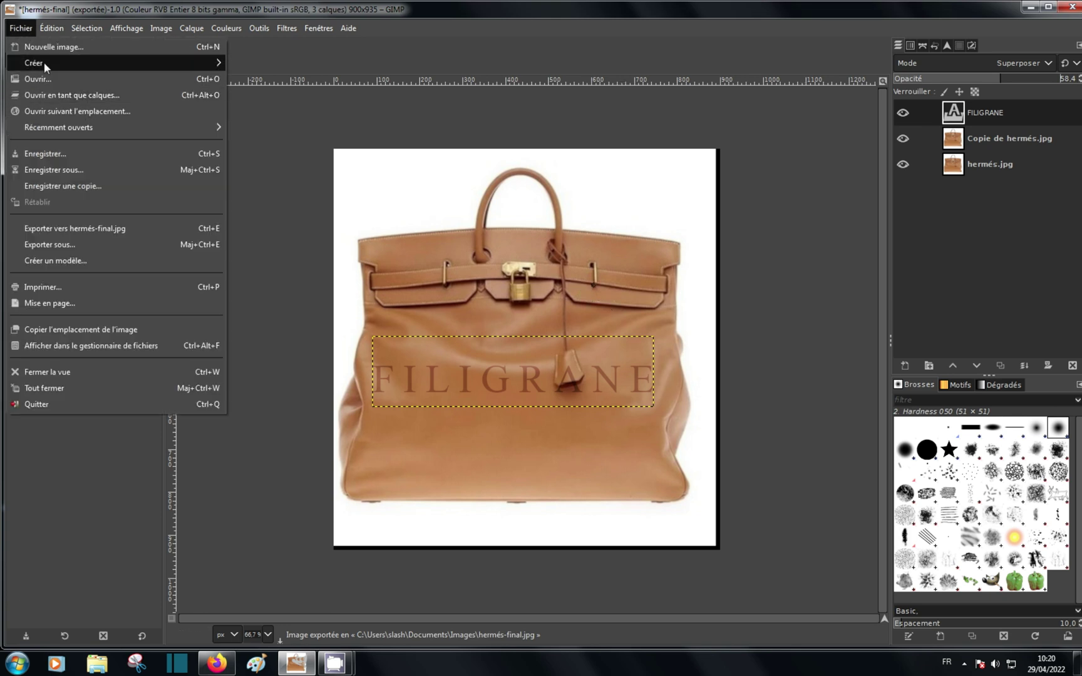
left_click(56, 154)
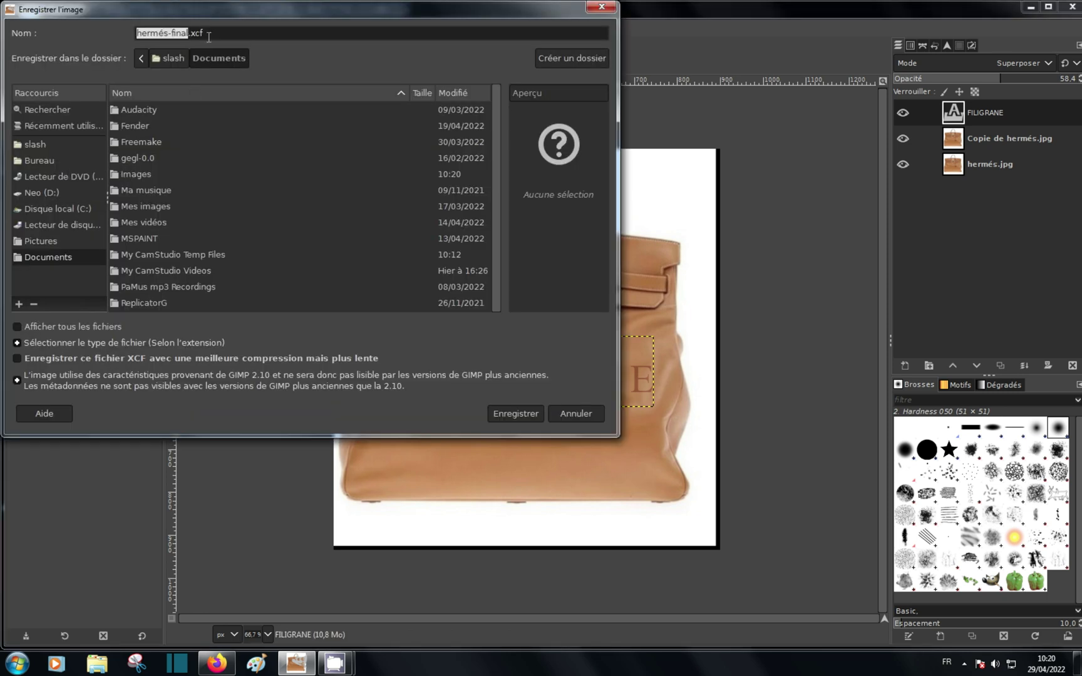
left_click(603, 6)
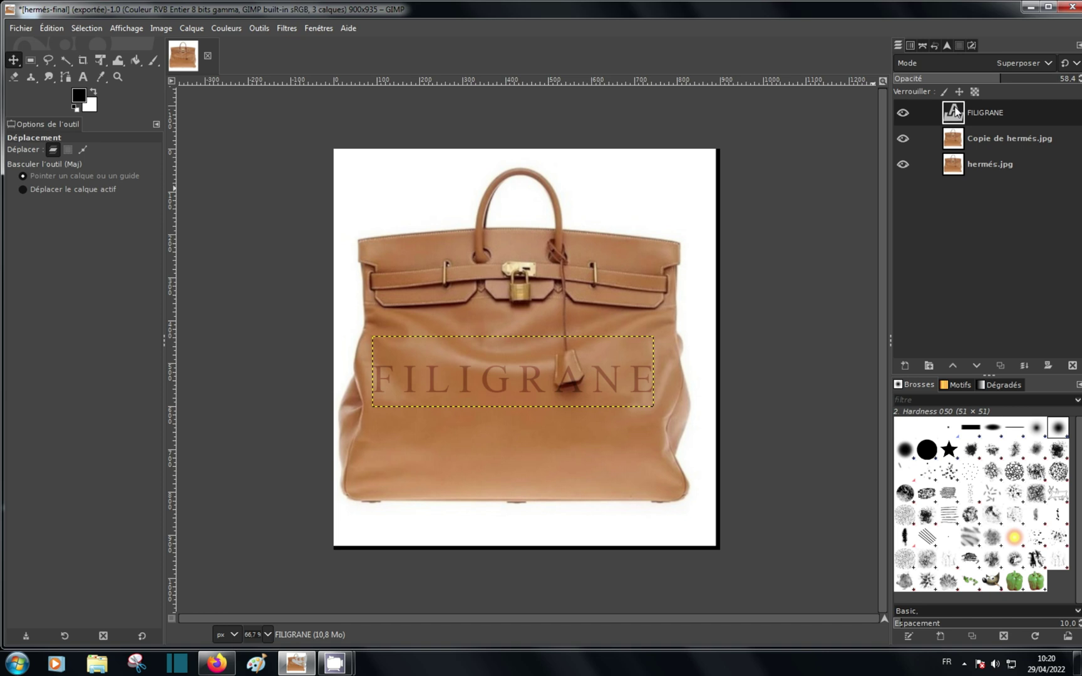
Delete the FILIGRANE text layer, and activate the Text tool with white as the foreground colour
right_click(990, 115)
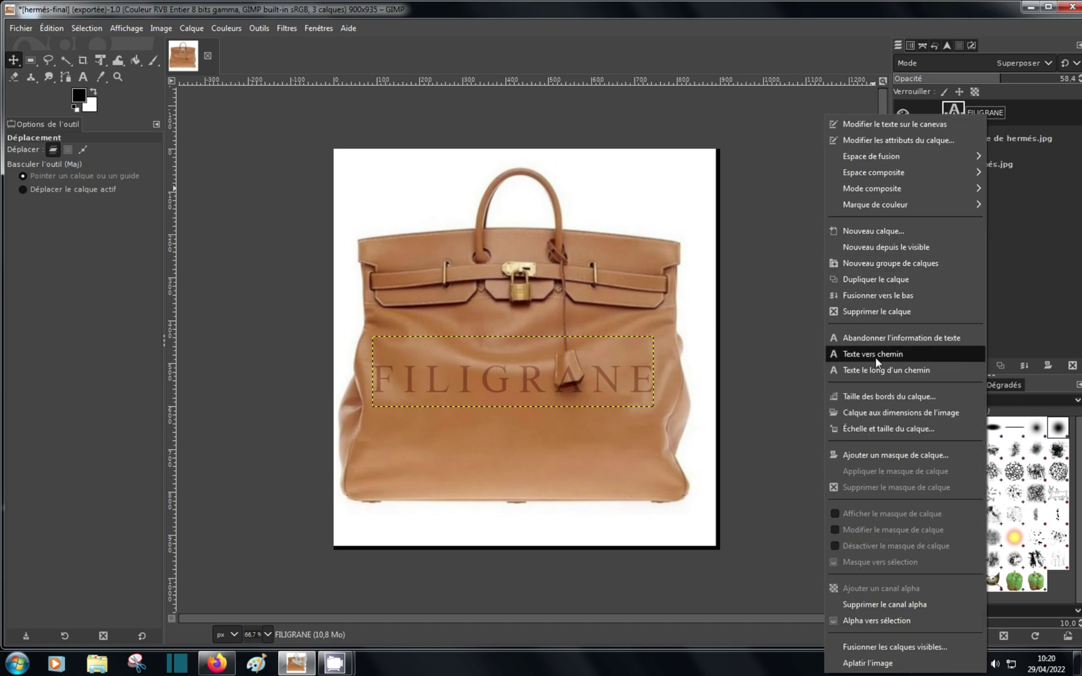
left_click(891, 313)
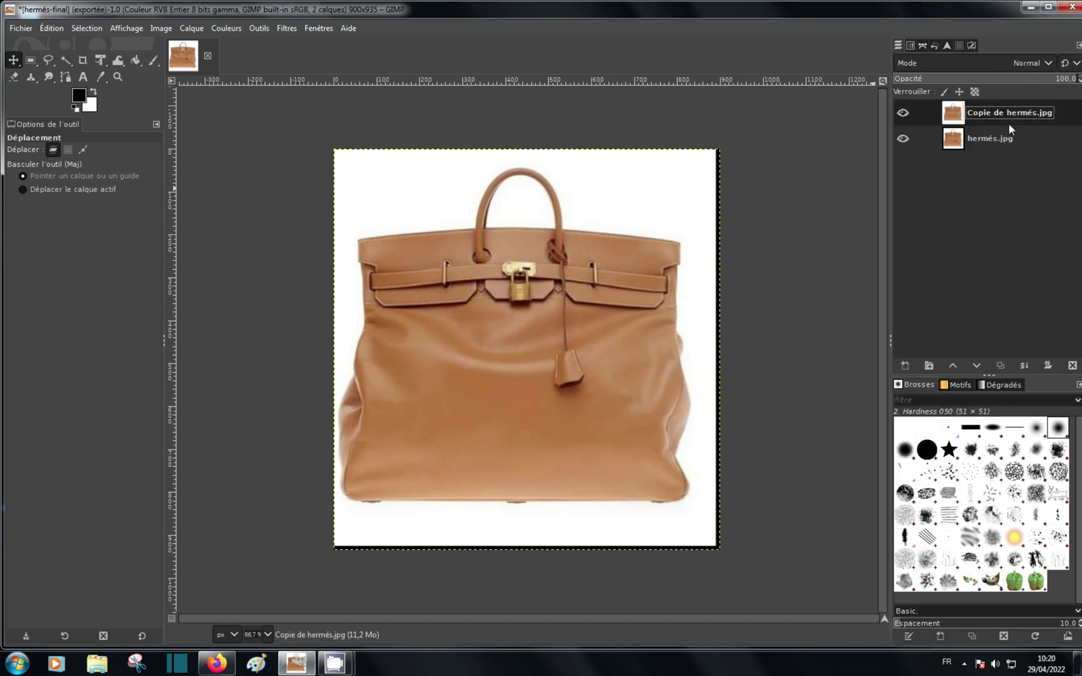
left_click(83, 76)
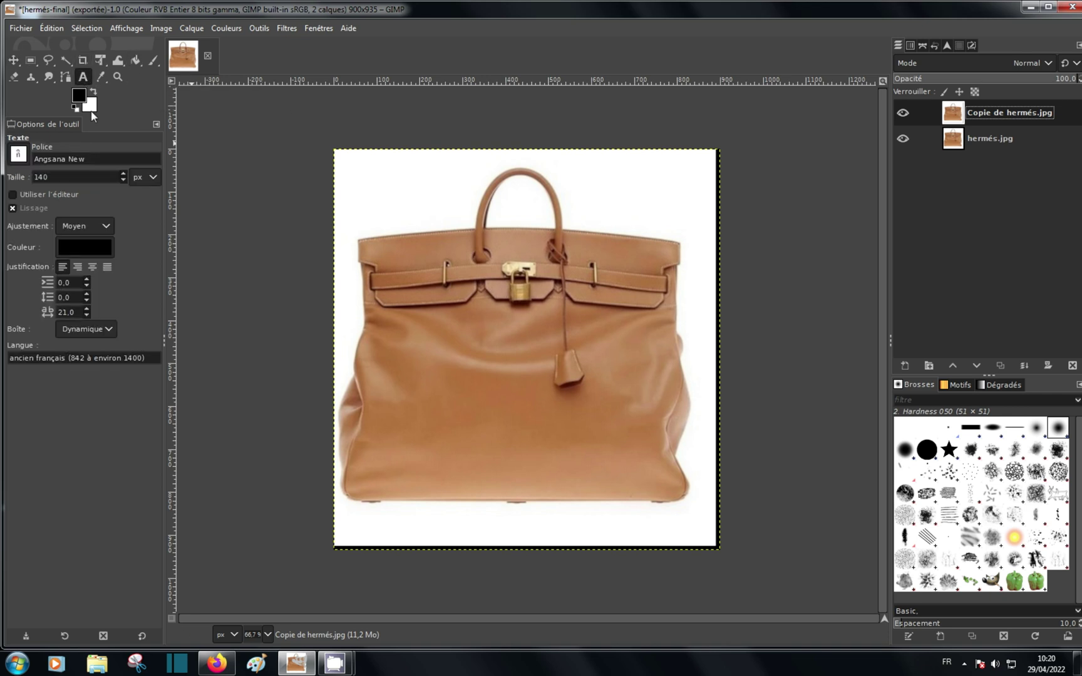
left_click(95, 92)
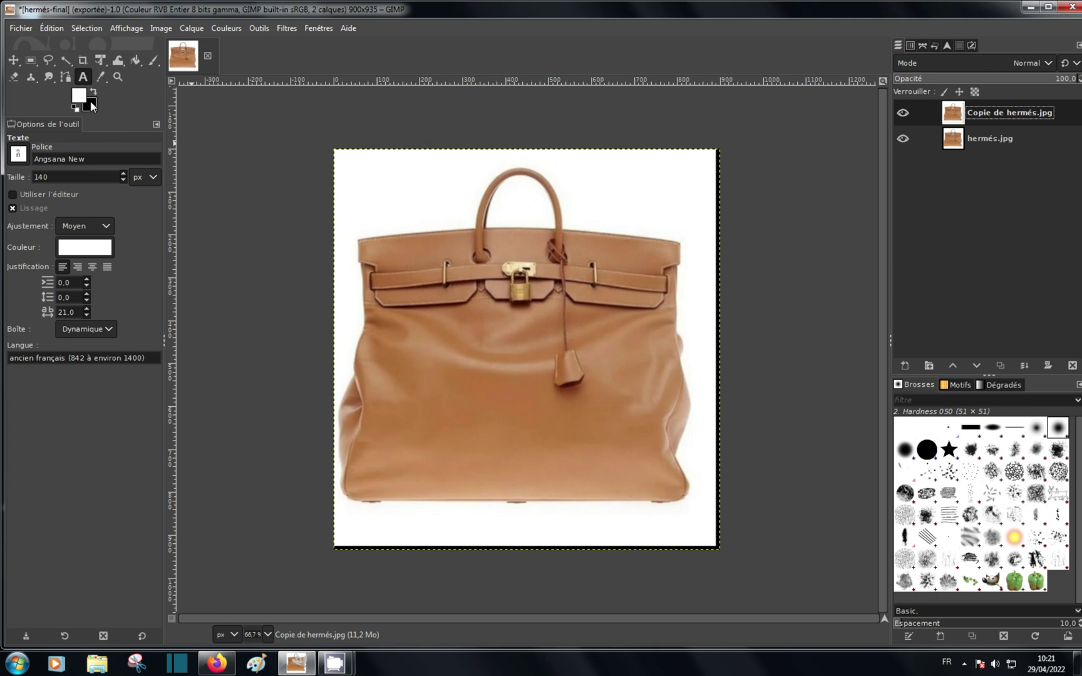
left_click(80, 96)
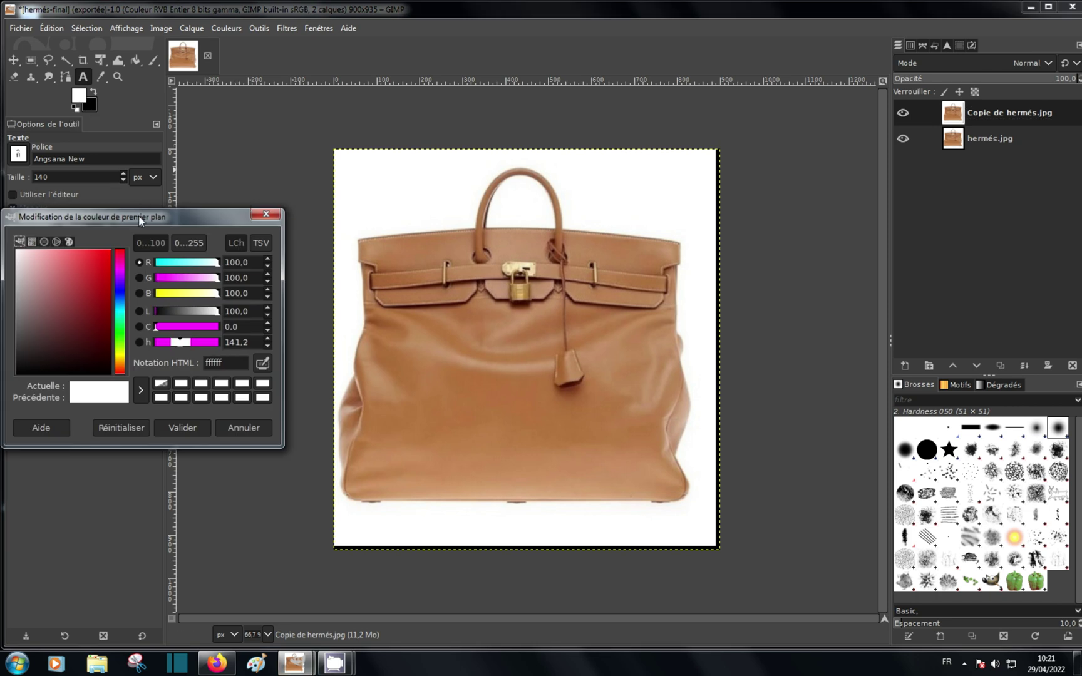
left_click(267, 214)
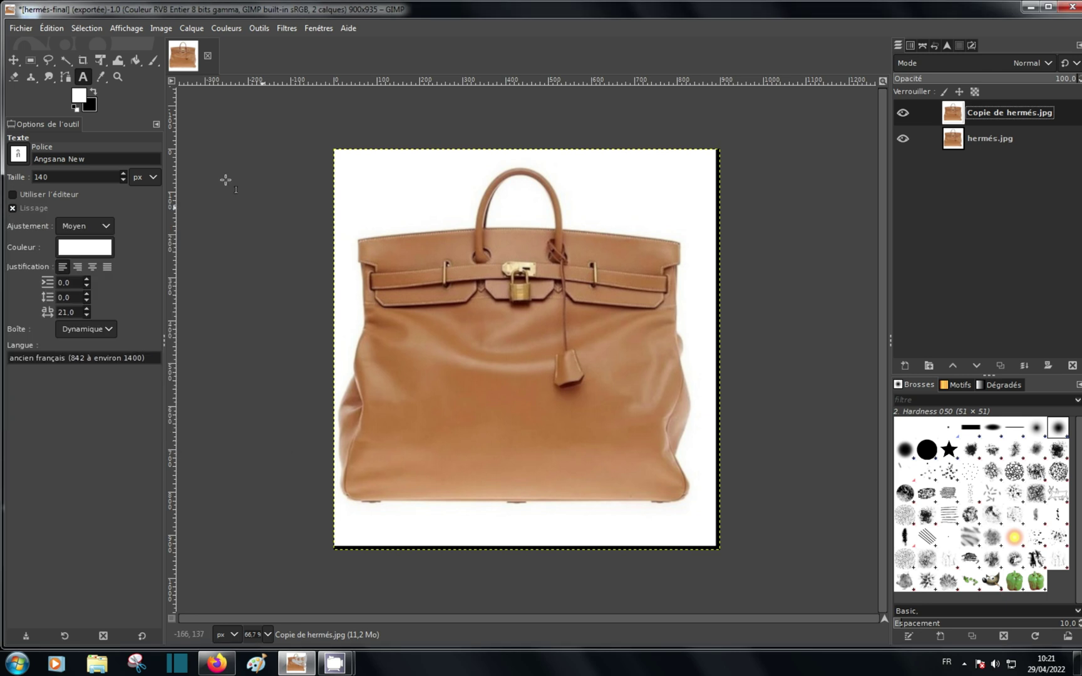
left_click(85, 96)
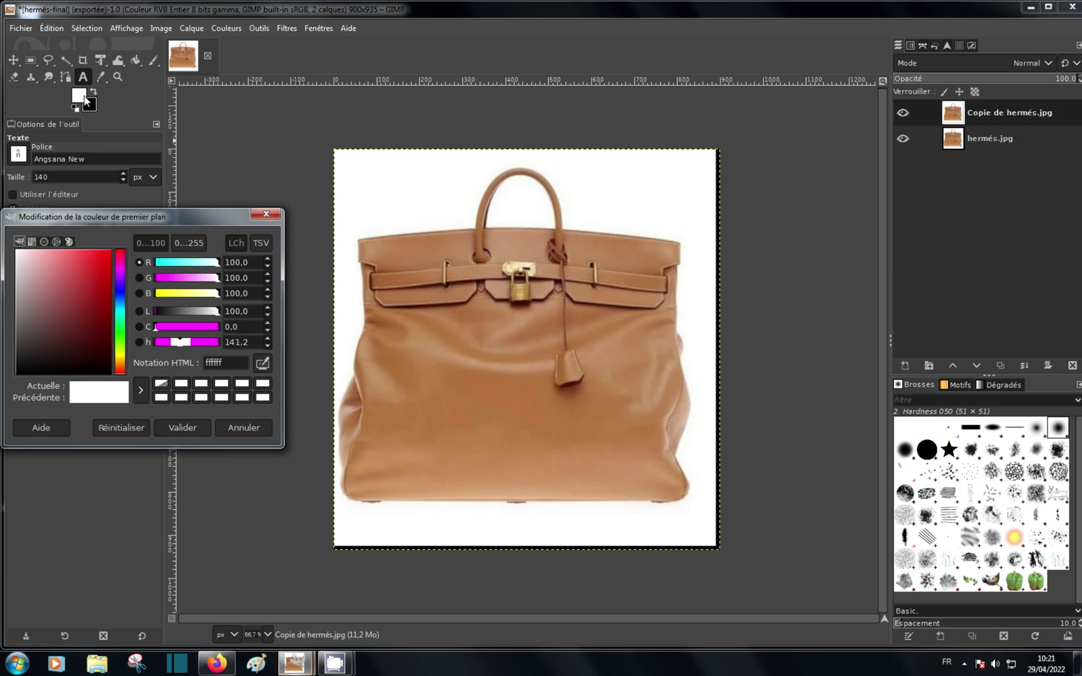
left_click(266, 214)
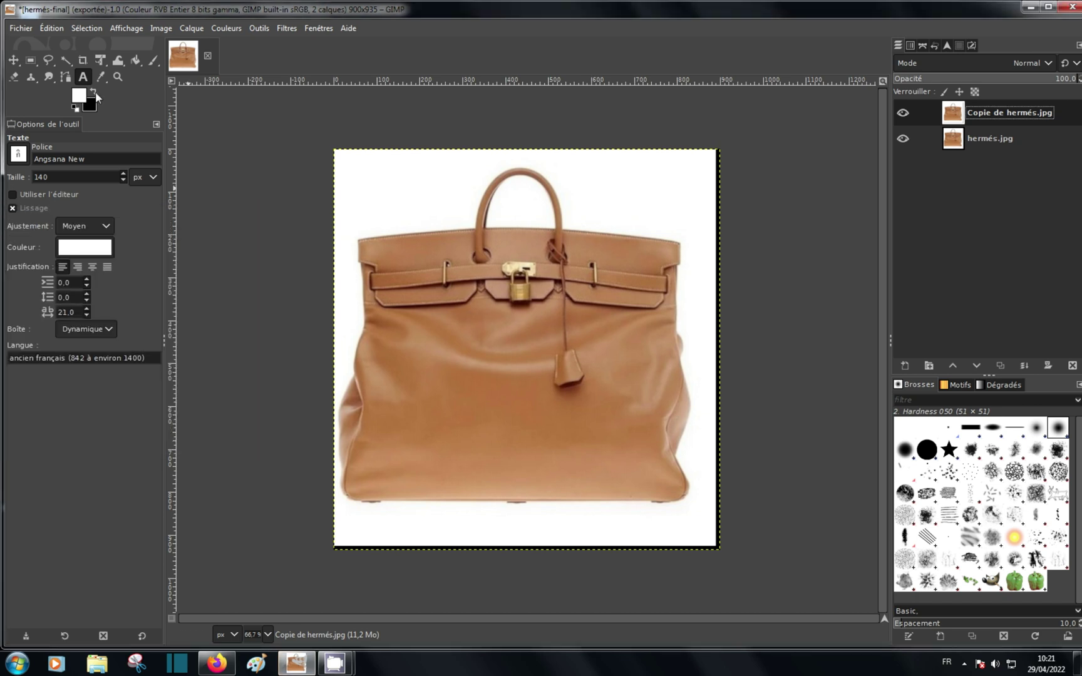
left_click(95, 93)
left_click(95, 93)
left_click(95, 93)
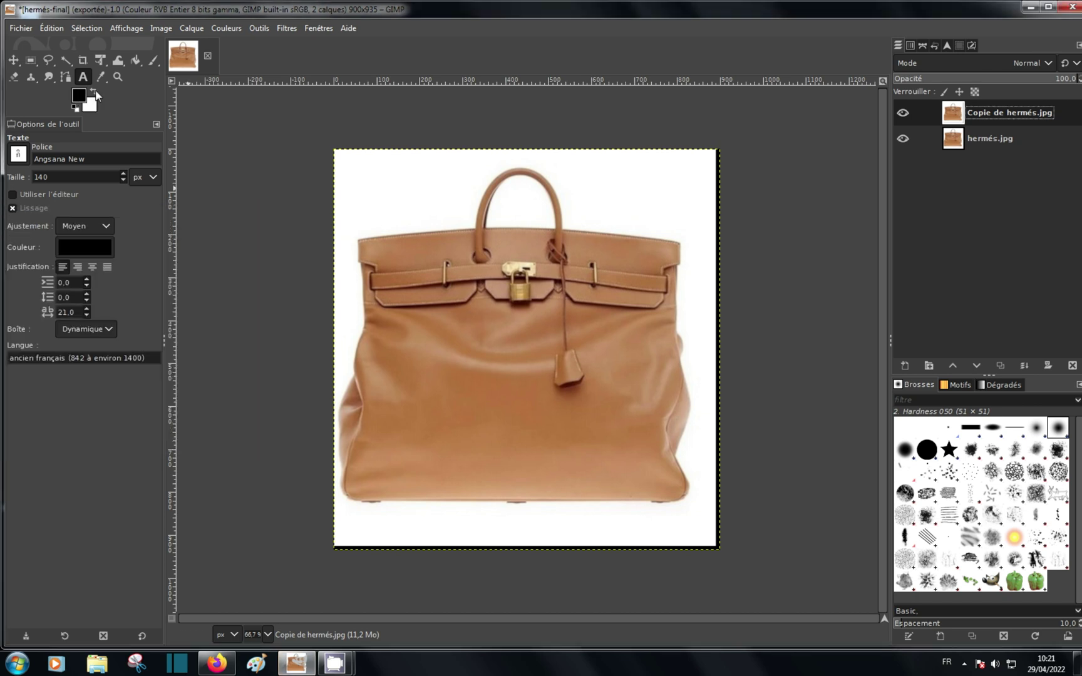
left_click(96, 91)
left_click(96, 91)
left_click(95, 91)
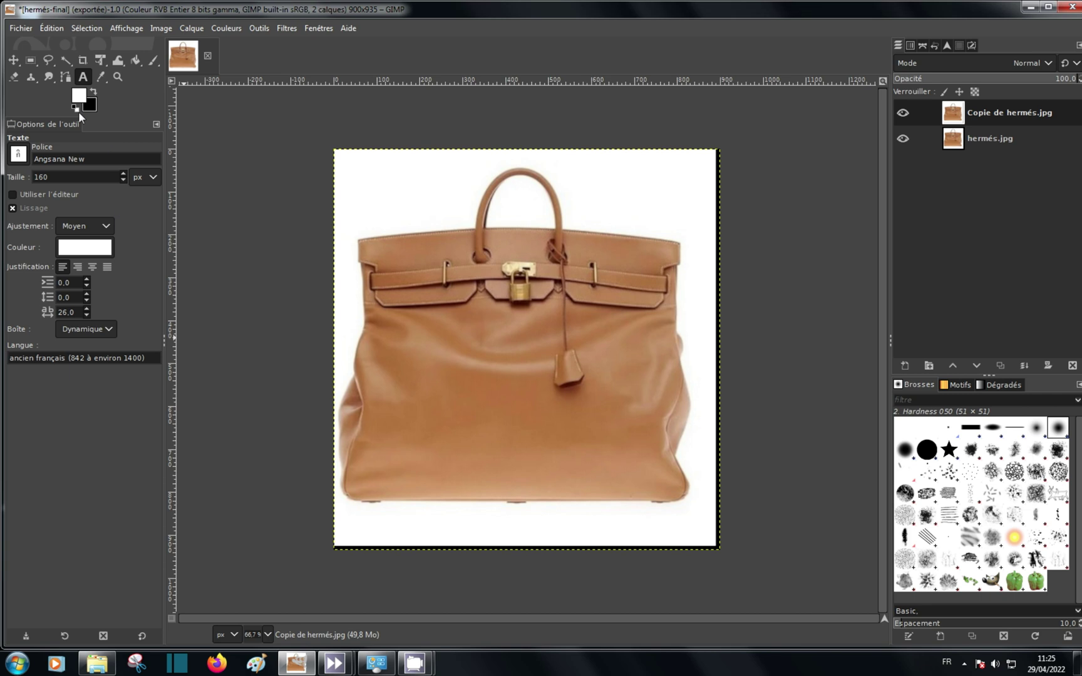
Add the white text "FILIGRANE" starting near the bag's lower-left corner
left_click(356, 449)
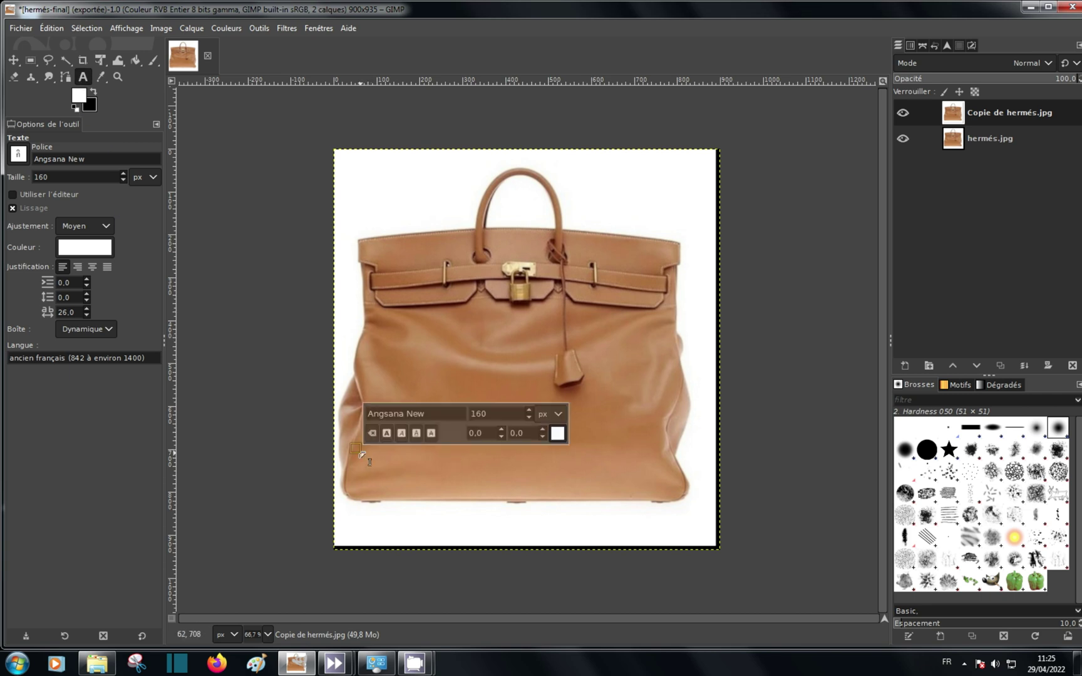
type("FIL")
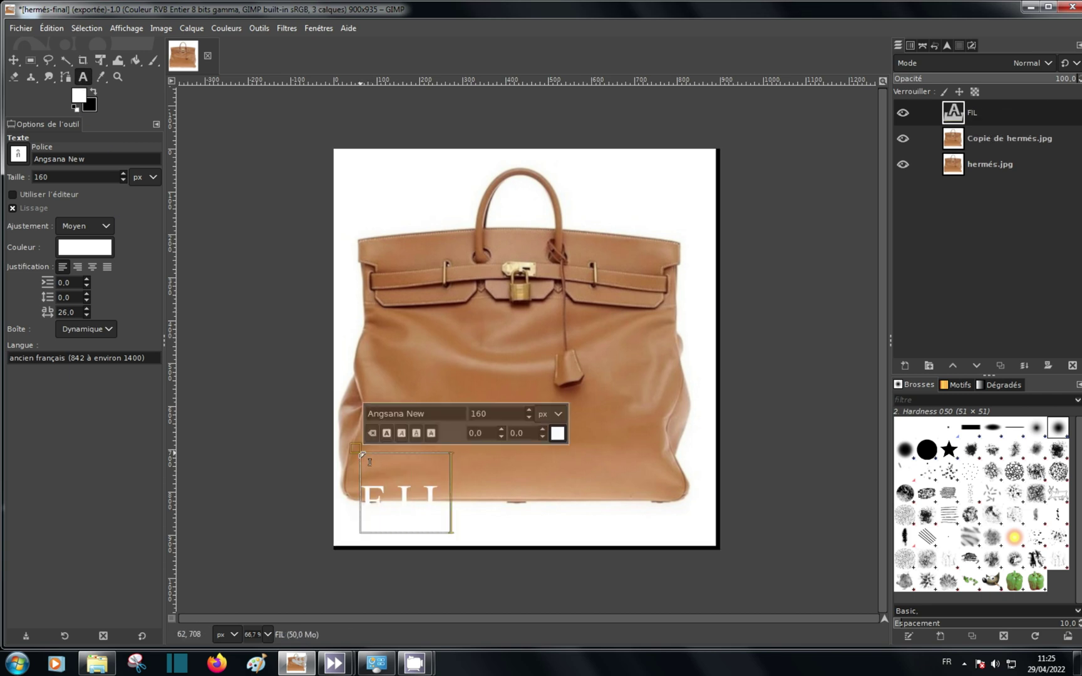
type("IGRANE")
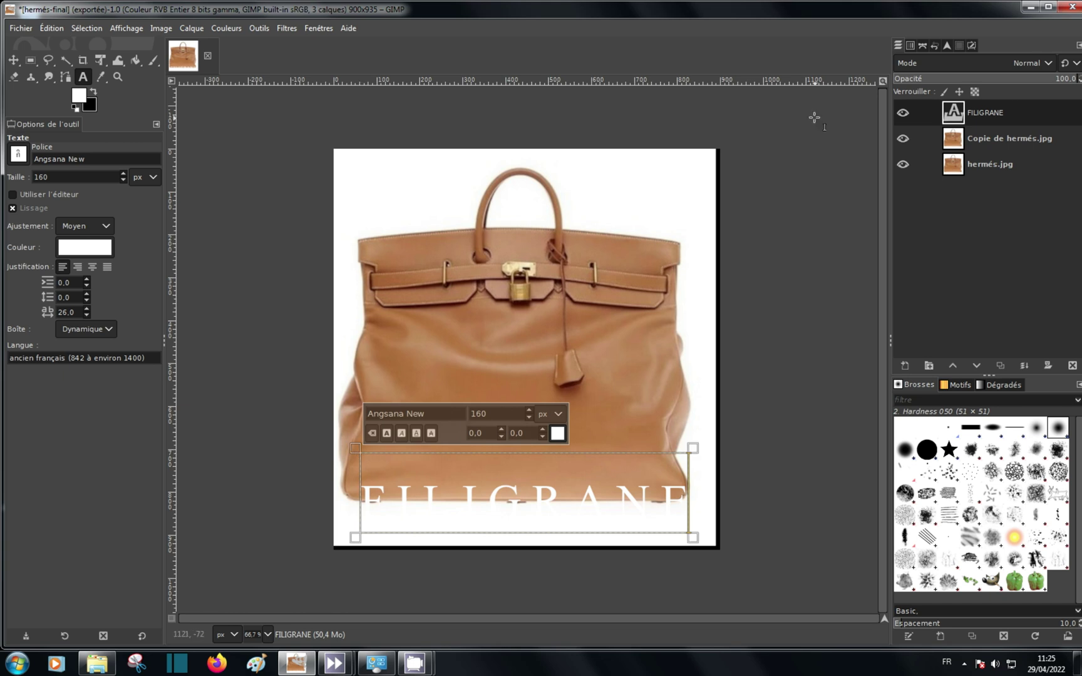
Move the white FILIGRANE text up across the middle of the bag, undoing the accidental shift of the Copie de hermés.jpg layer
left_click(11, 61)
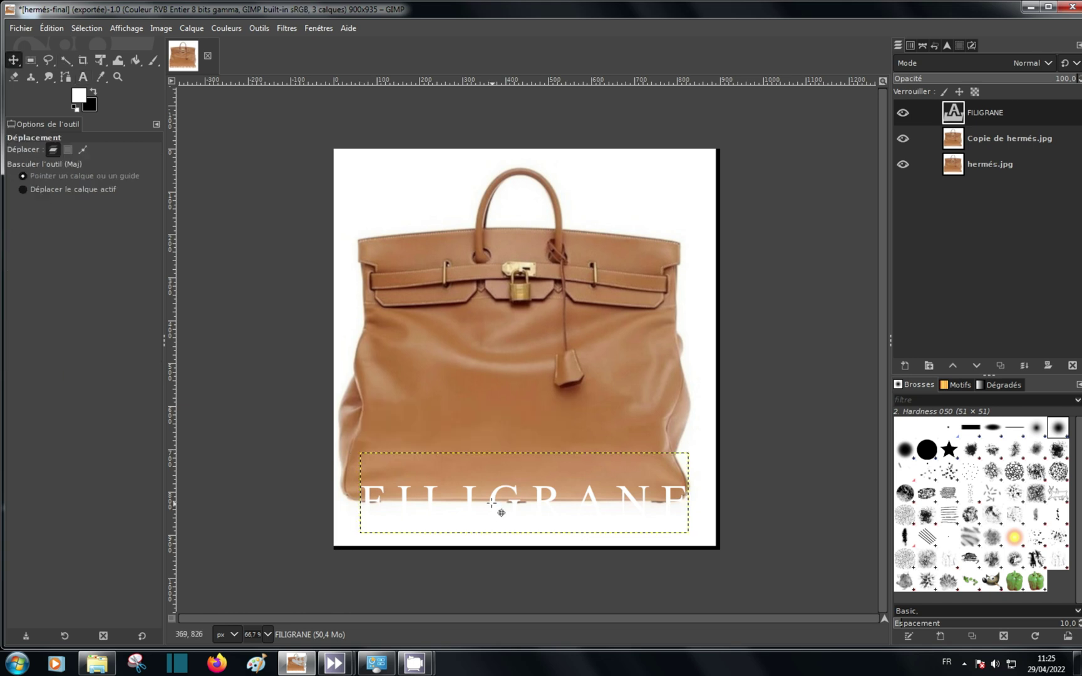
left_click_drag(501, 513, 499, 466)
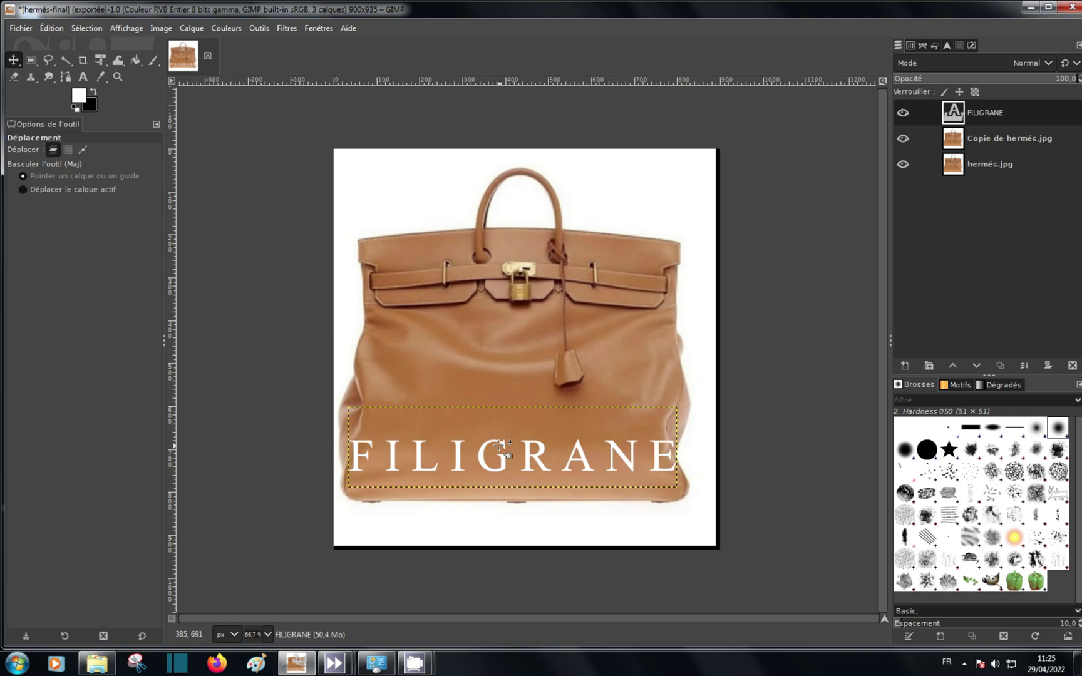
left_click_drag(500, 446, 439, 414)
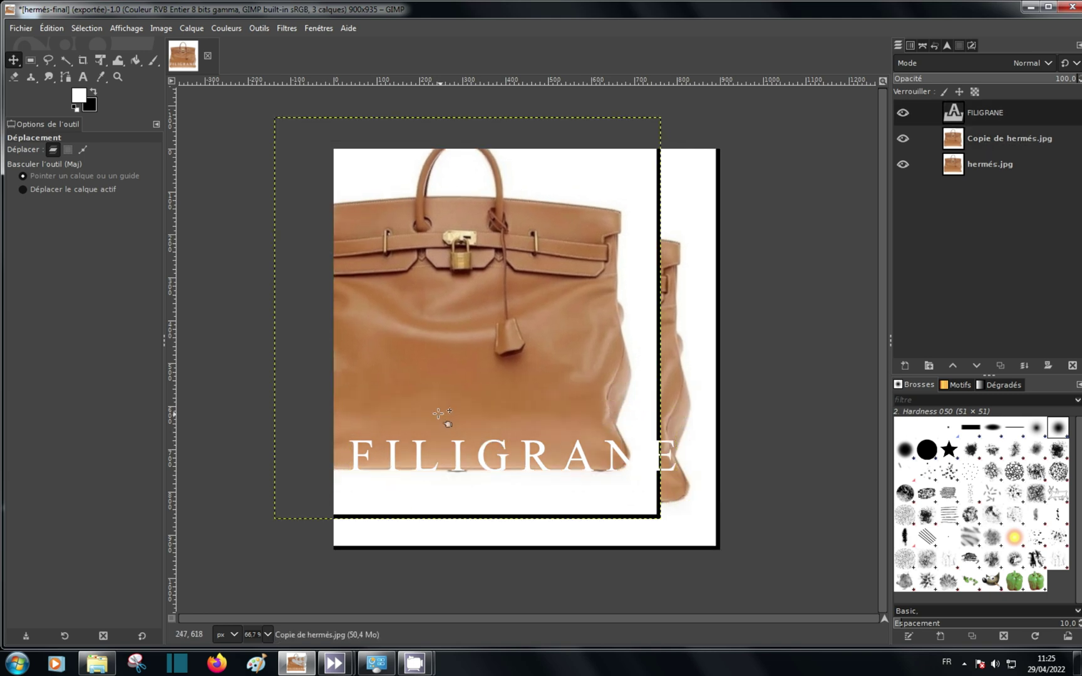
left_click(48, 29)
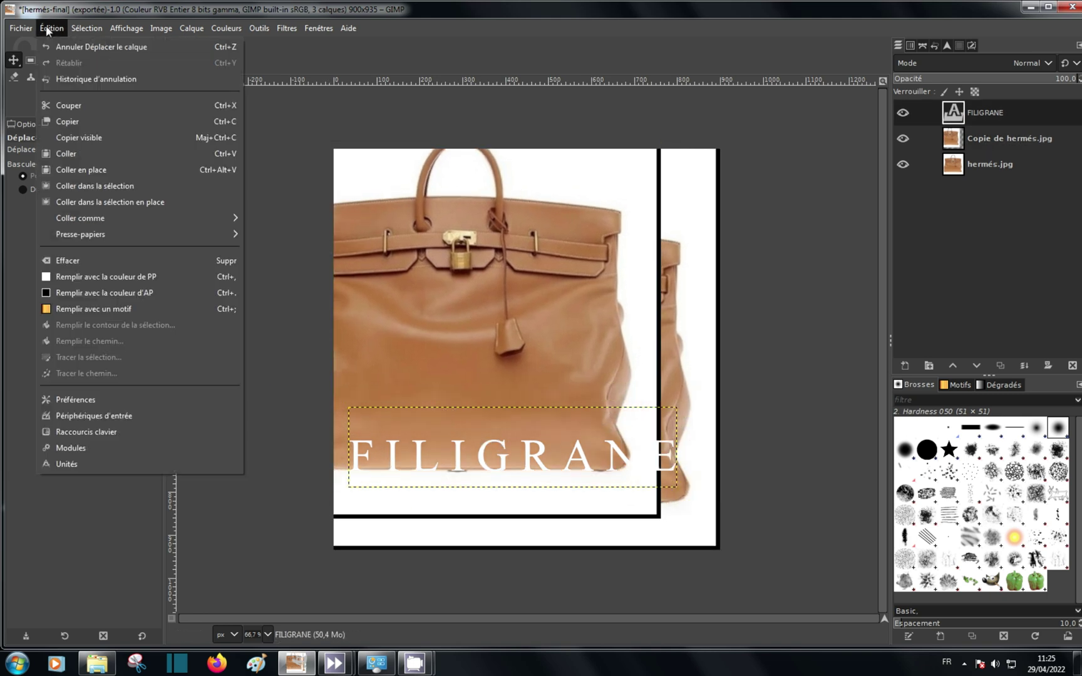
left_click(69, 47)
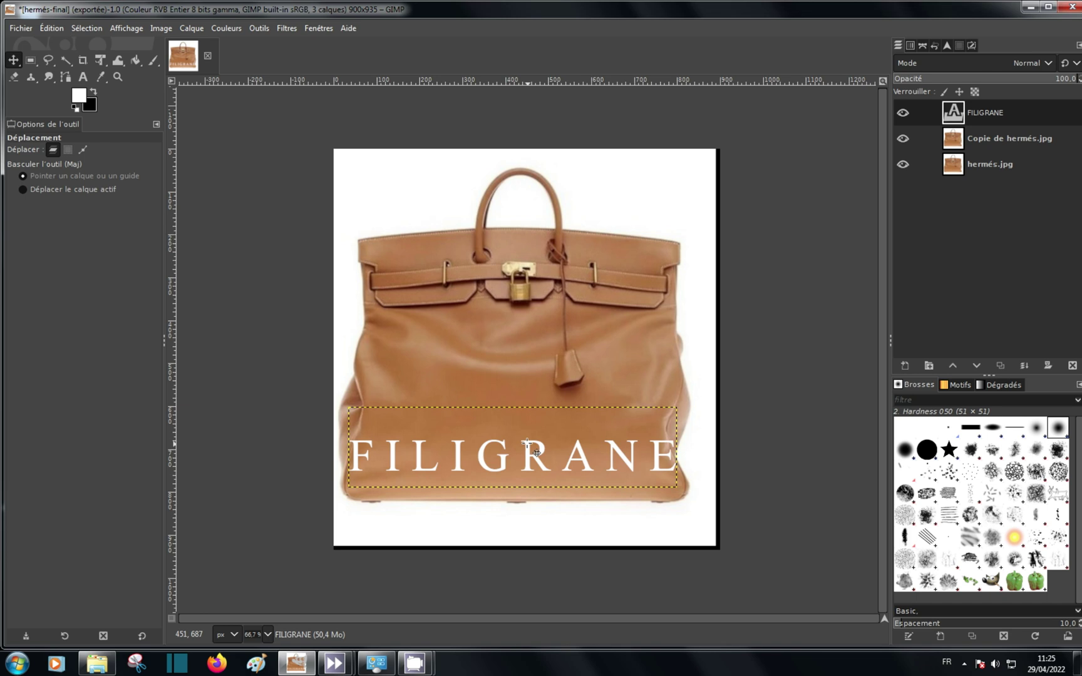
left_click_drag(527, 443, 532, 373)
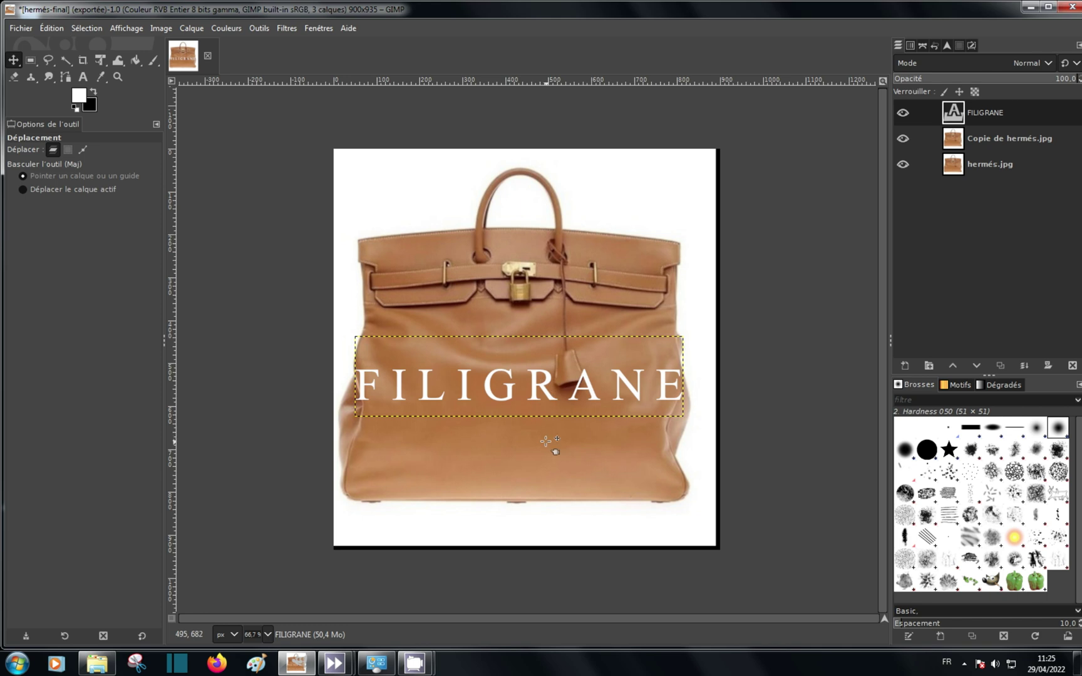
Delete the FILIGRANE text layer and set the Text tool's font to Georgia Bold
right_click(968, 114)
left_click(853, 311)
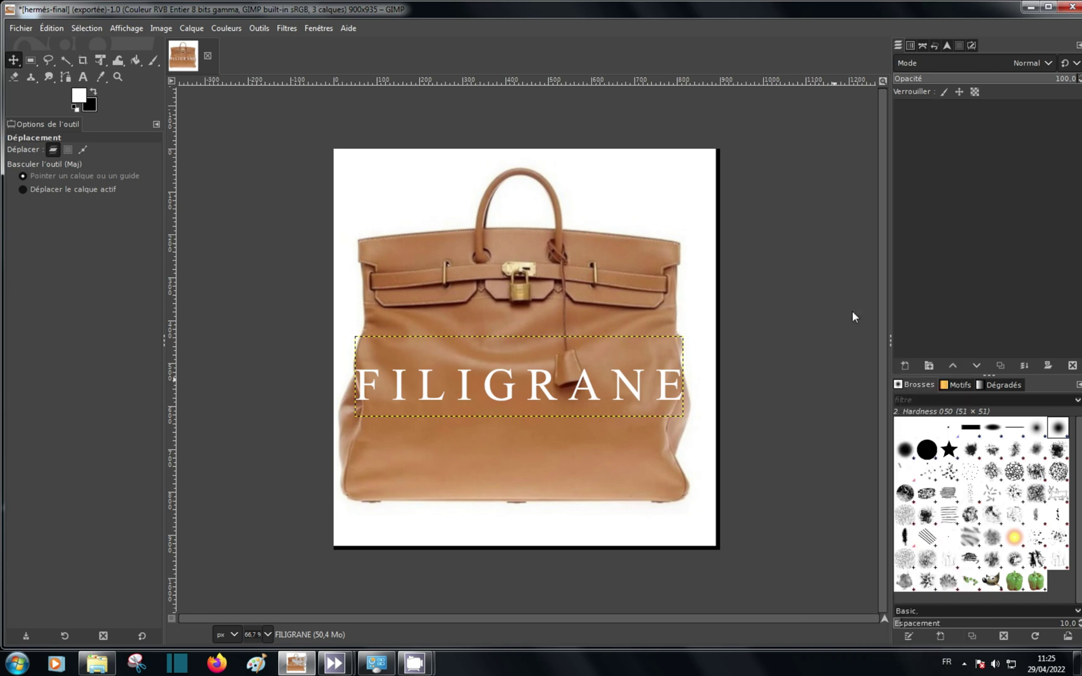
left_click(82, 77)
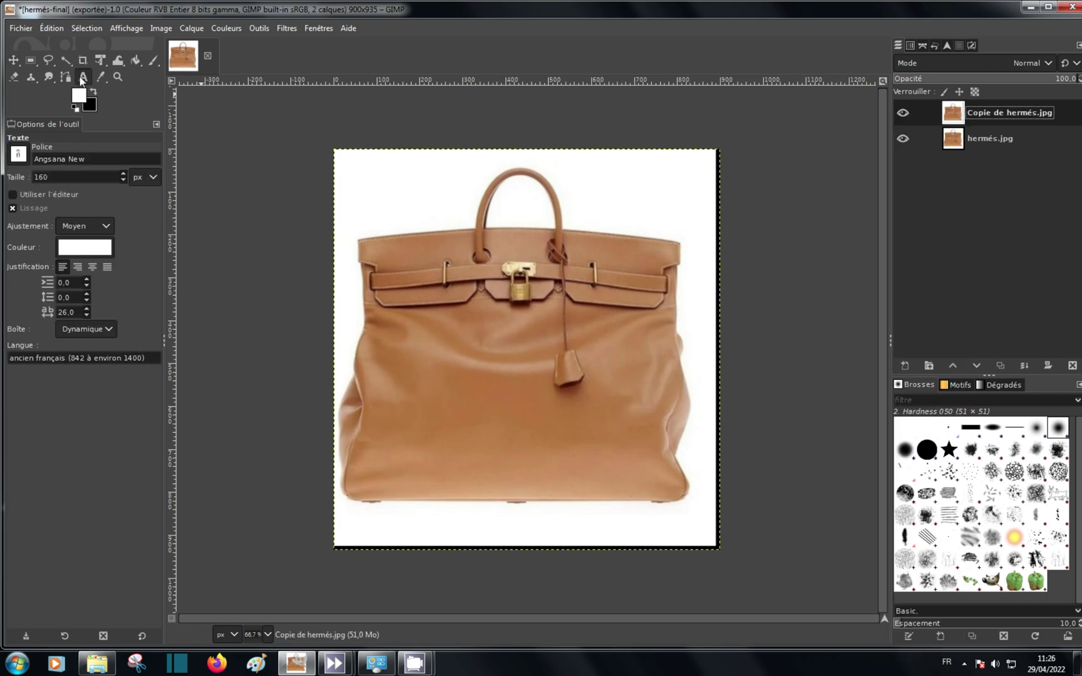
left_click(18, 154)
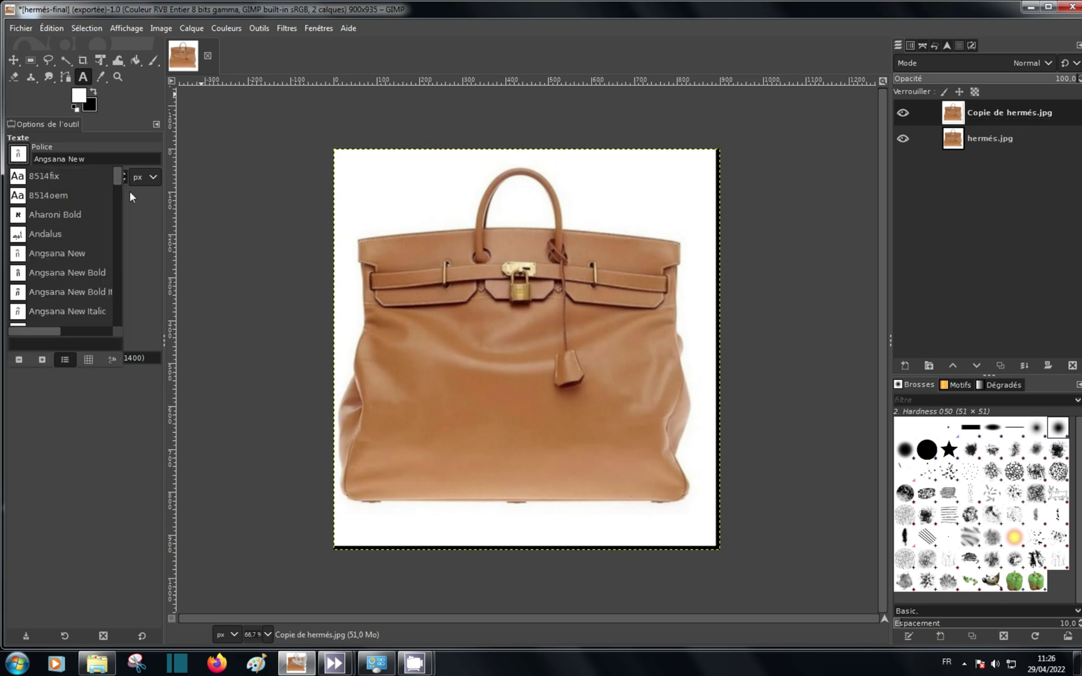
left_click_drag(118, 179, 119, 234)
left_click(13, 290)
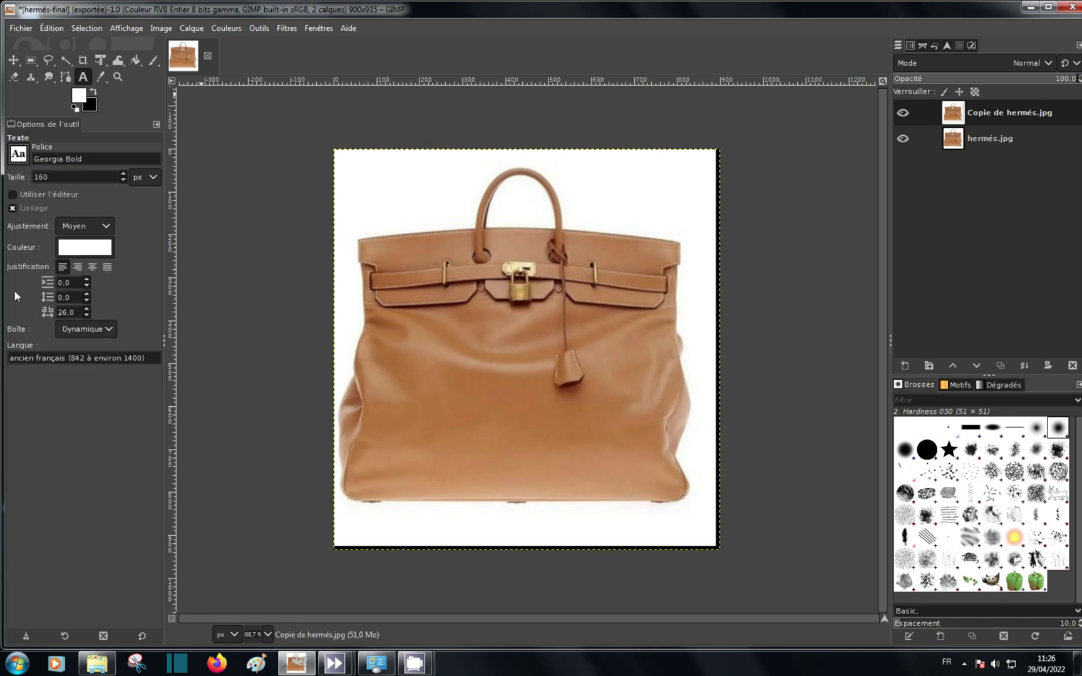
Set the text size to 110 px and the letter spacing to 20
double_click(57, 178)
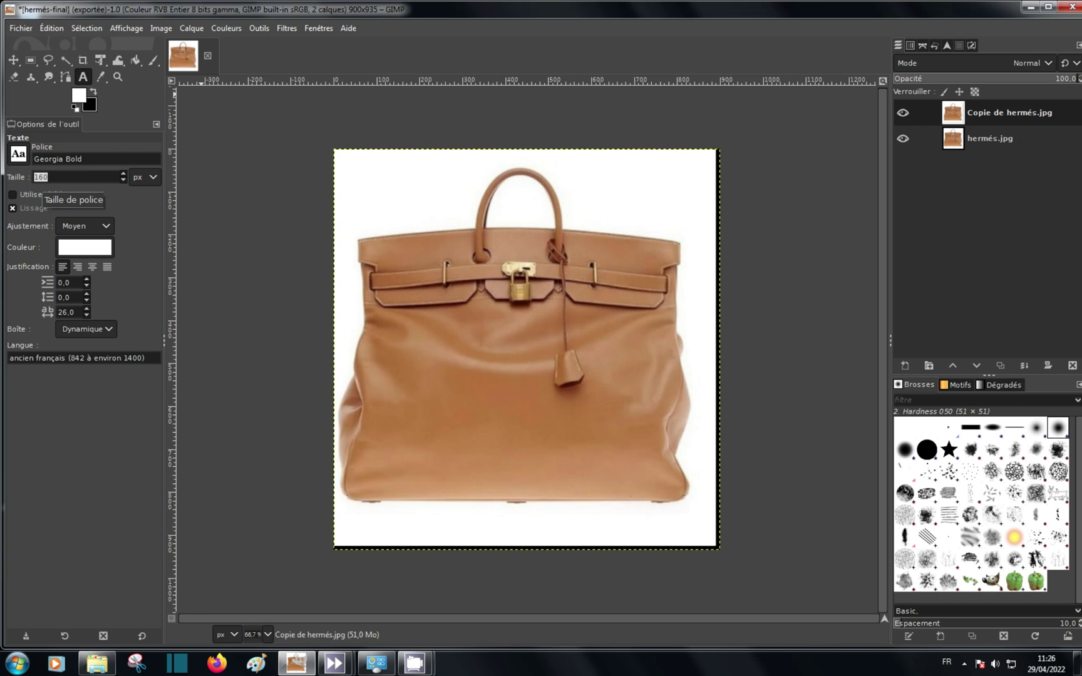
type("11")
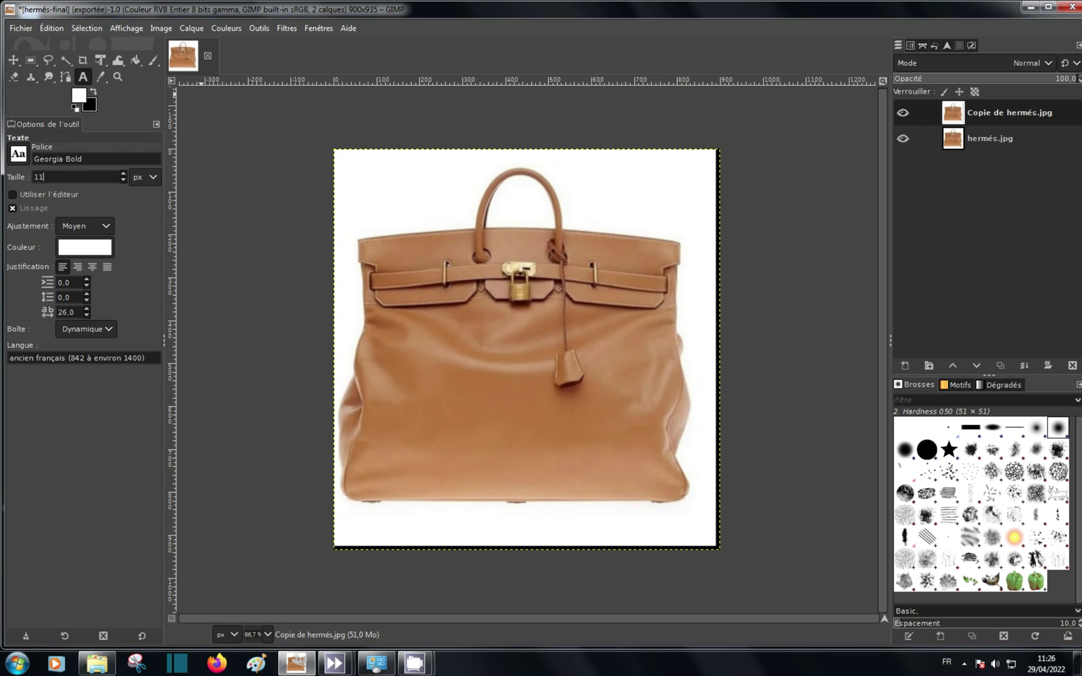
type("0")
left_click(88, 315)
left_click(88, 315)
left_click(88, 315)
Add the white text "FILIGRANE" near the bag's lower-left corner and move it up across the middle of the bag
left_click(371, 446)
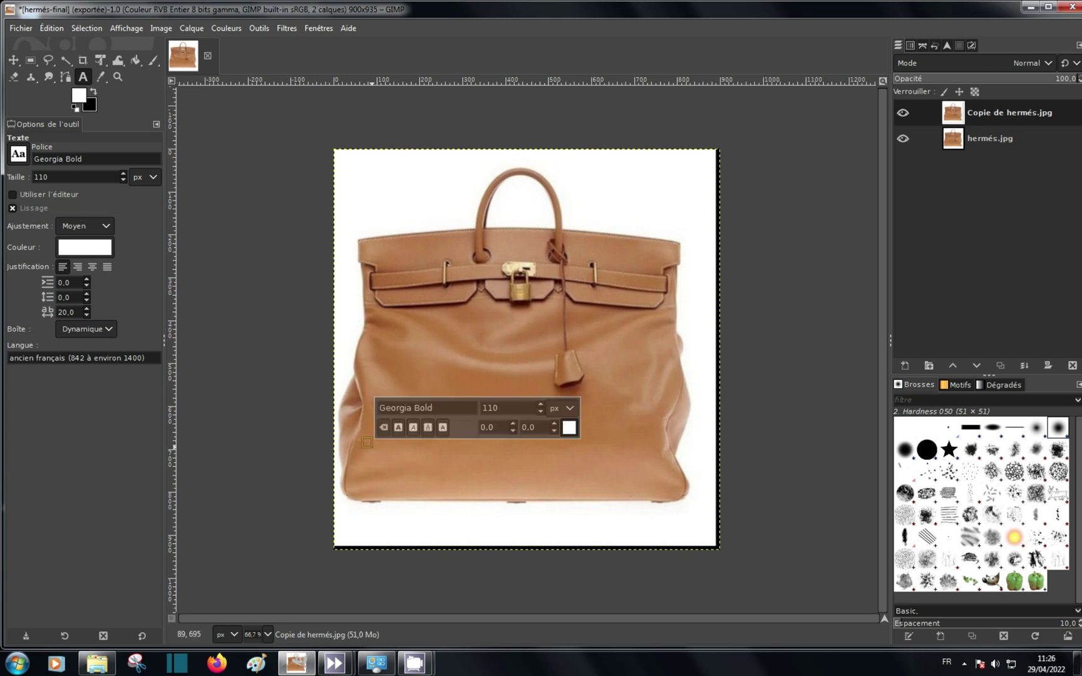
type("FIL")
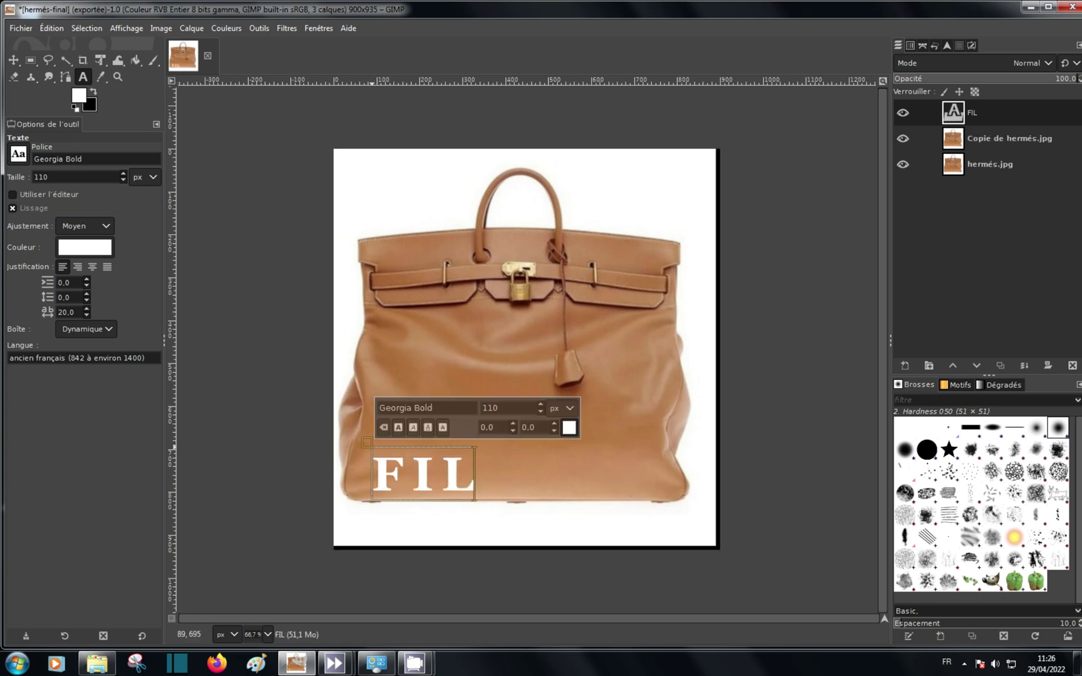
type("IGRA")
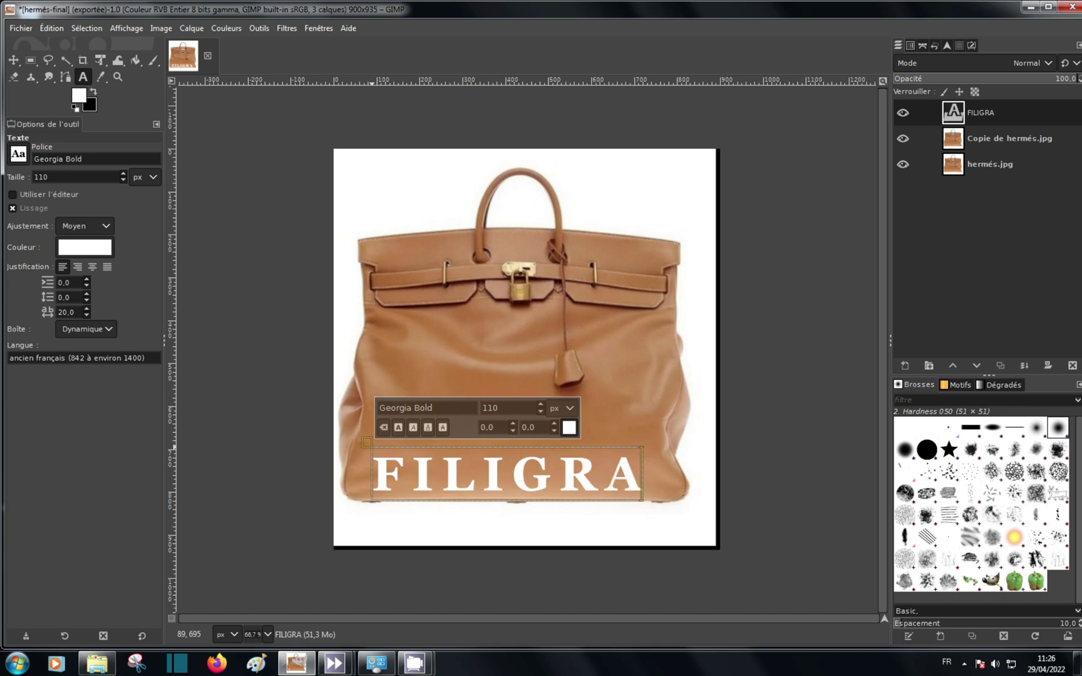
type("NE")
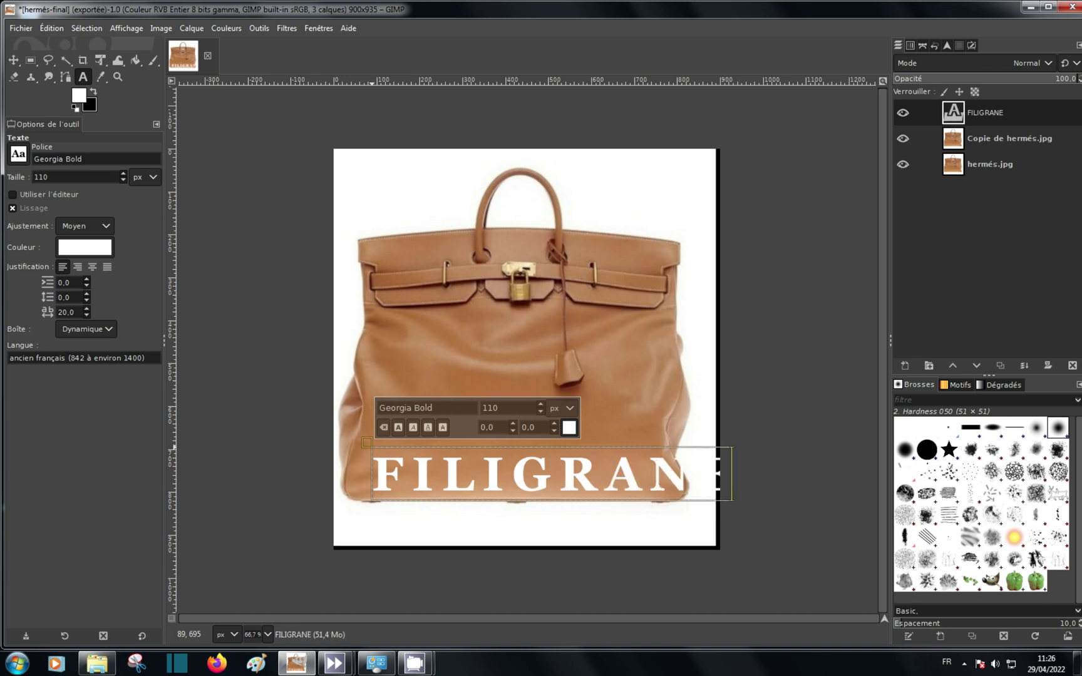
left_click(16, 62)
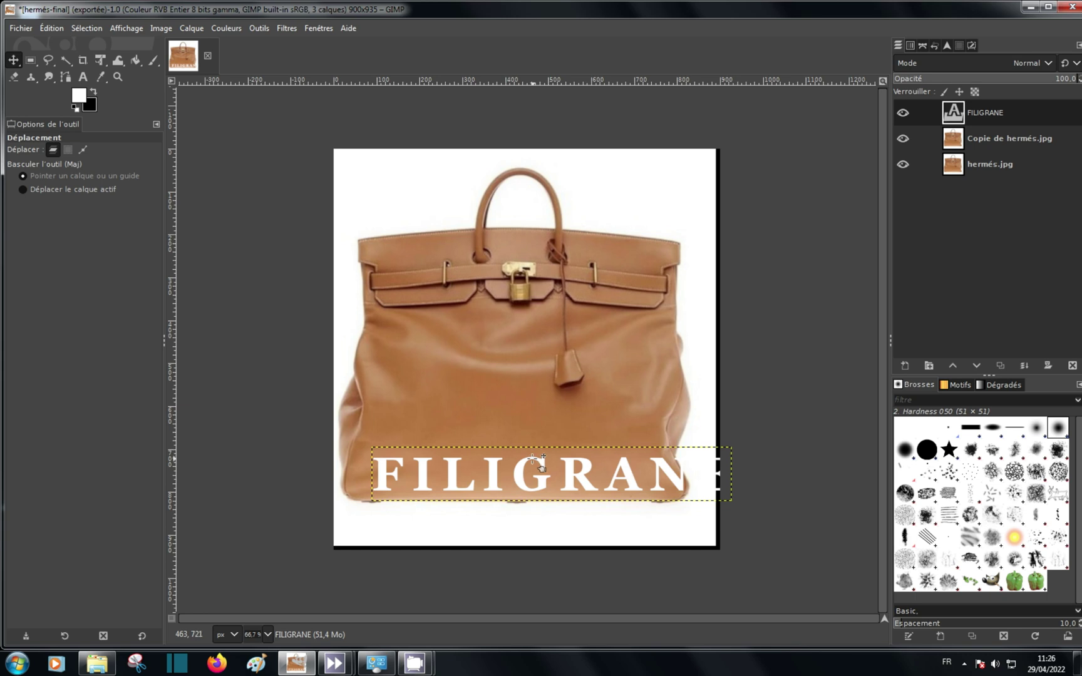
left_click_drag(540, 459, 506, 357)
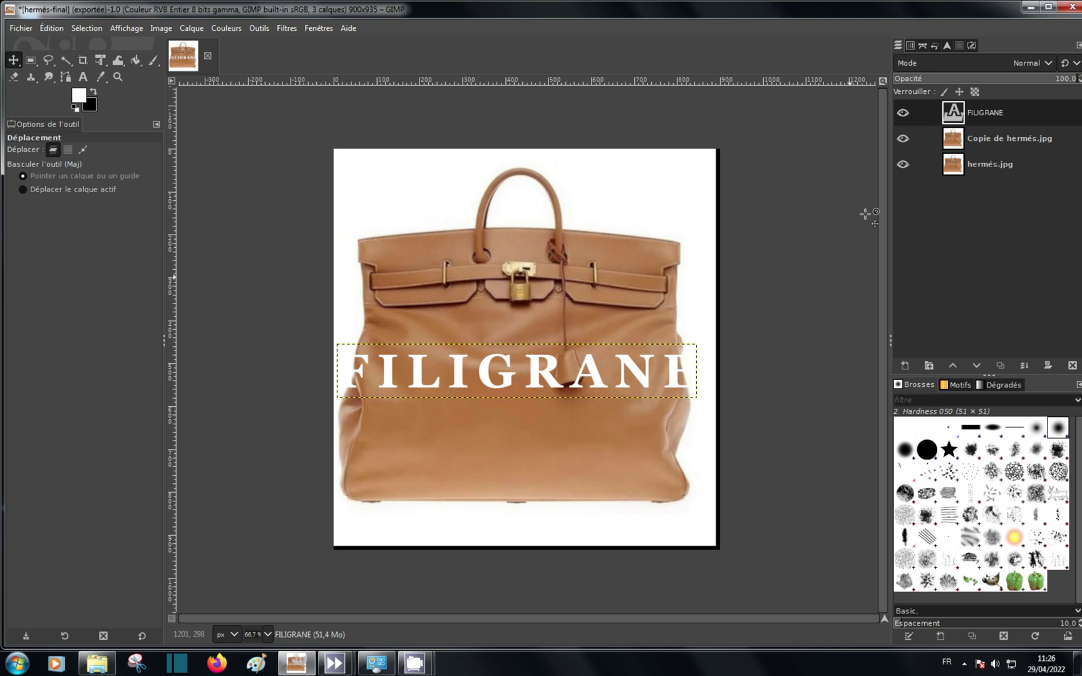
Start the Repoussage d'après une carte filter on the Copie de hermés.jpg layer with FILIGRANE as the auxiliary input
left_click(955, 139)
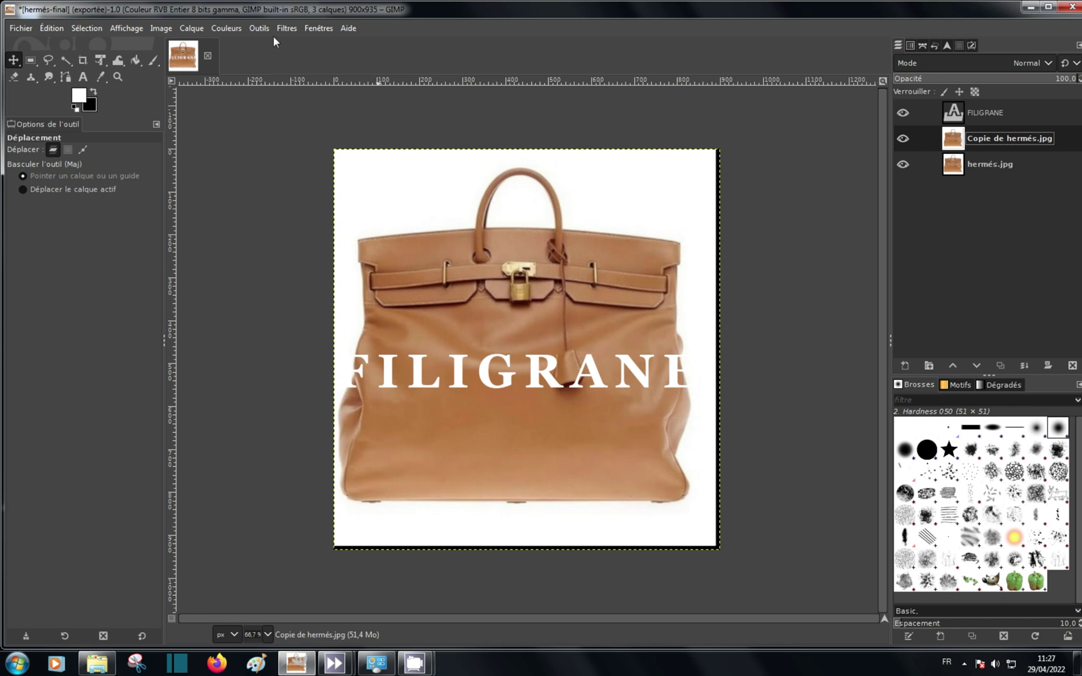
left_click(297, 29)
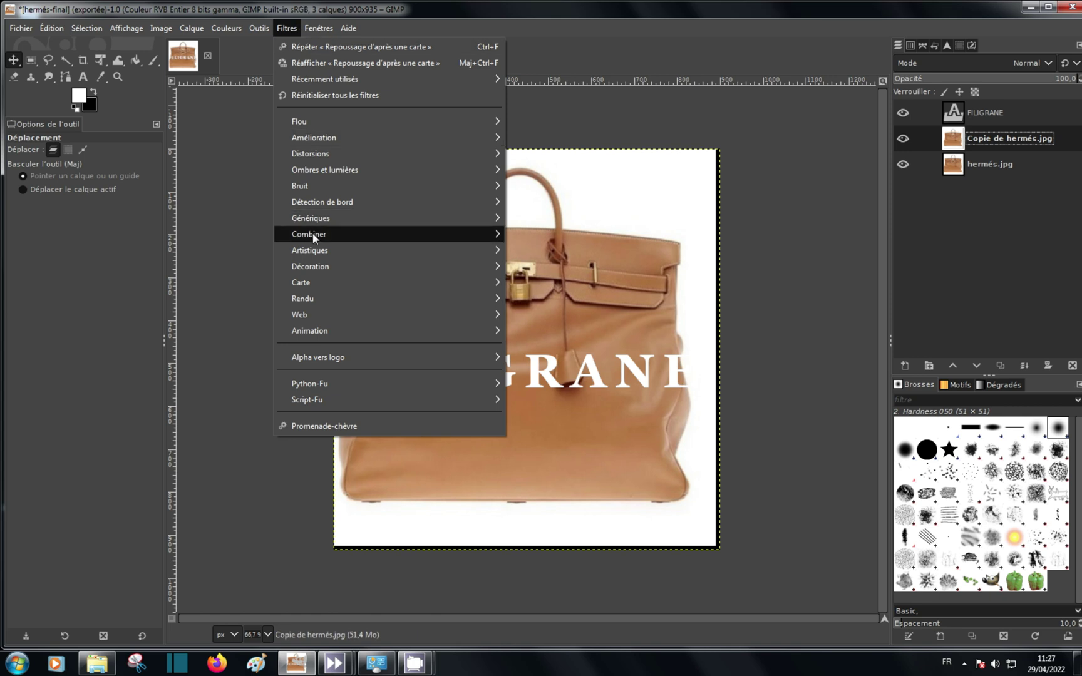
mouse_move(315, 285)
left_click(567, 283)
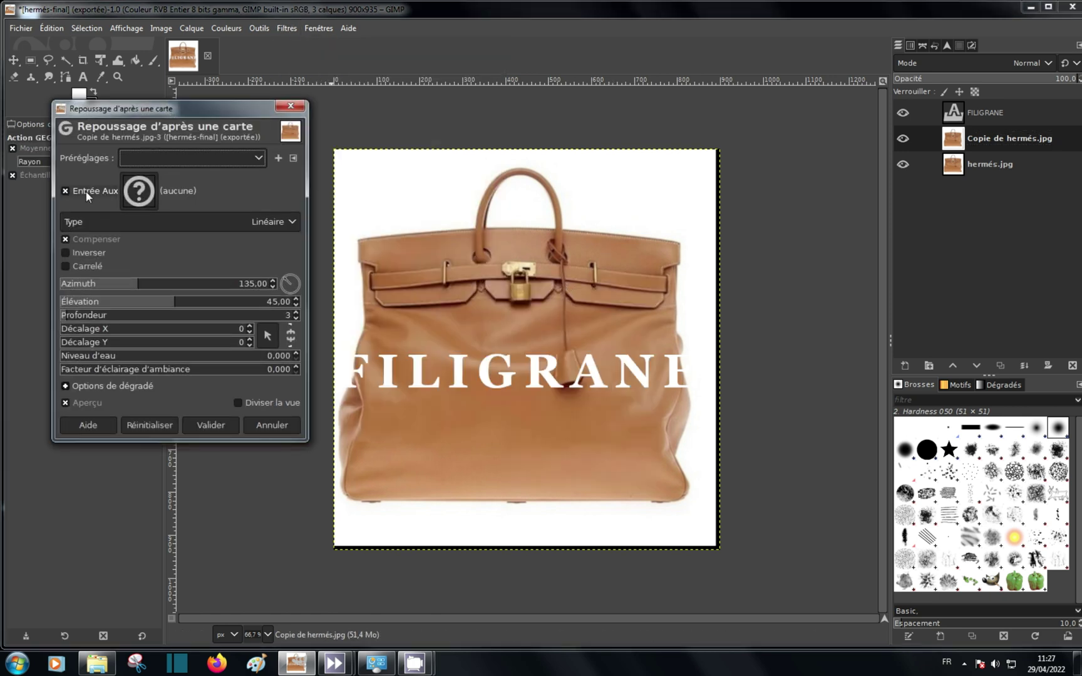
left_click(138, 196)
left_click(325, 273)
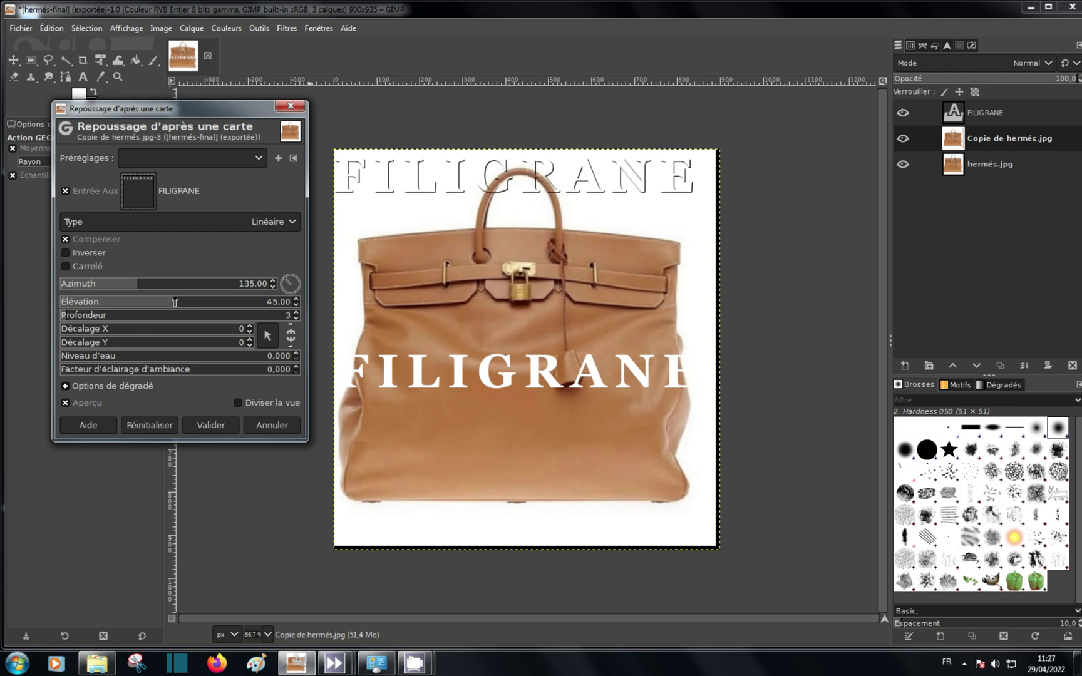
Apply the bump map with elevation about 60.42, azimuth about 198.89 and ambient lighting factor about 0.564
left_click_drag(174, 303, 215, 305)
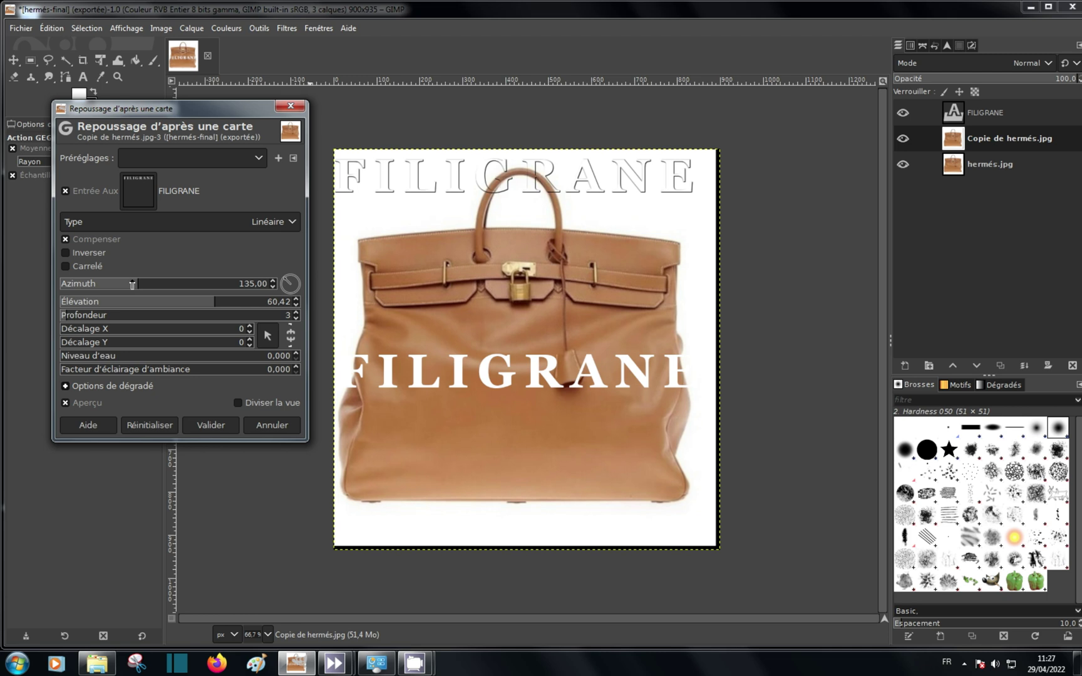
left_click_drag(137, 285, 175, 286)
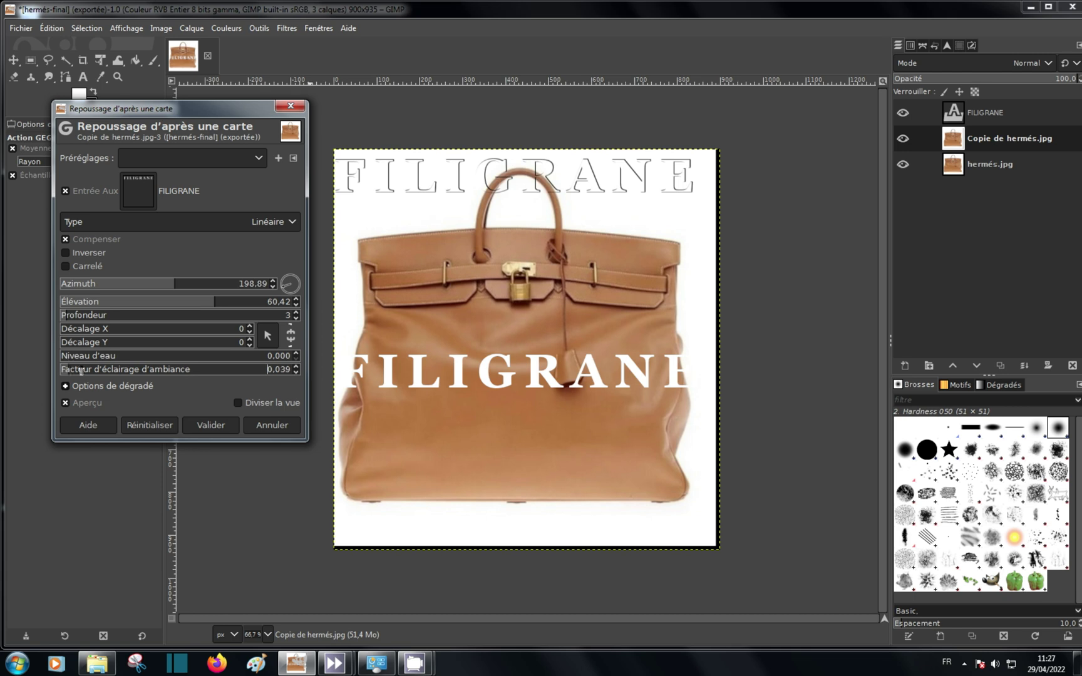
left_click_drag(78, 371, 189, 370)
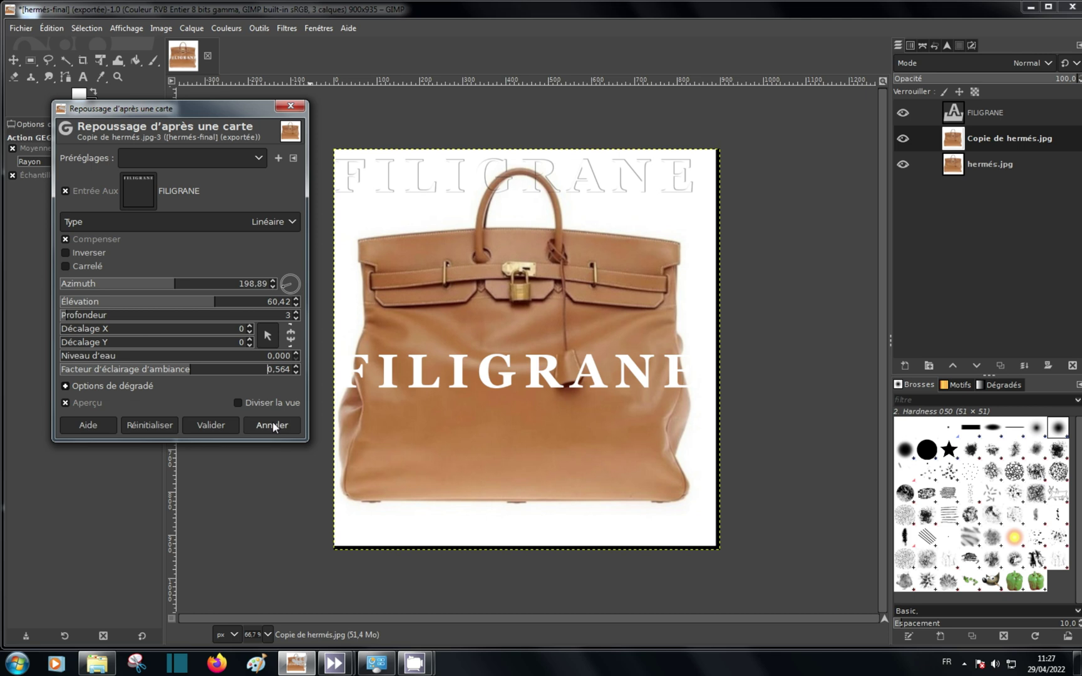
left_click(226, 428)
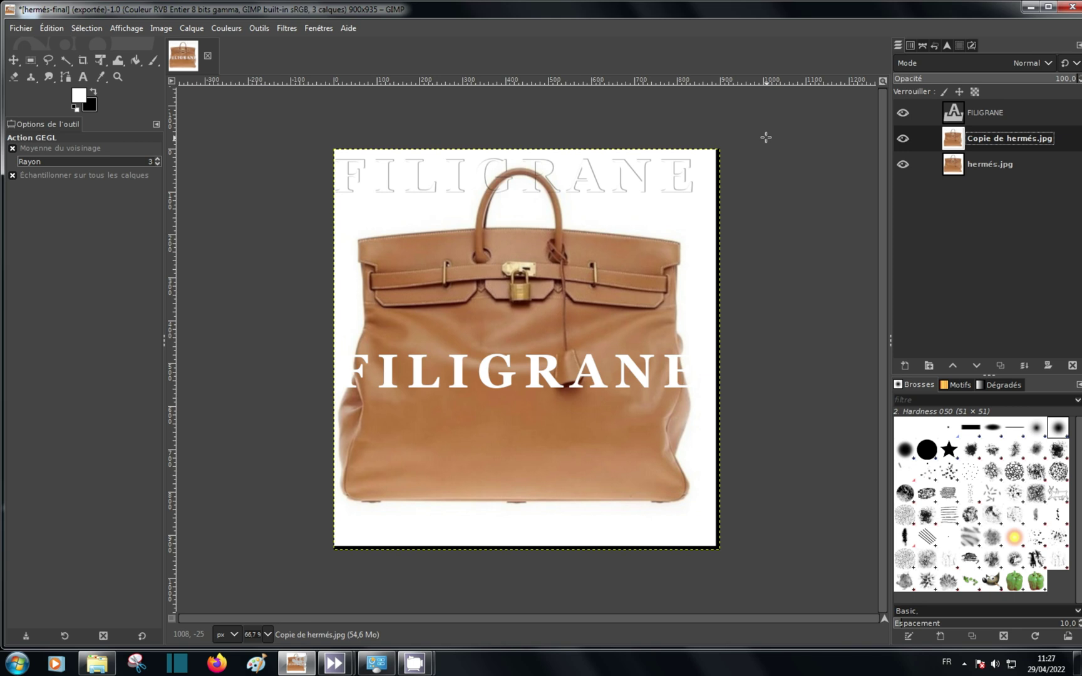
Undo the bump map, the text move and the whole FILIGRANE text entry, leaving only the two image layers
left_click(55, 29)
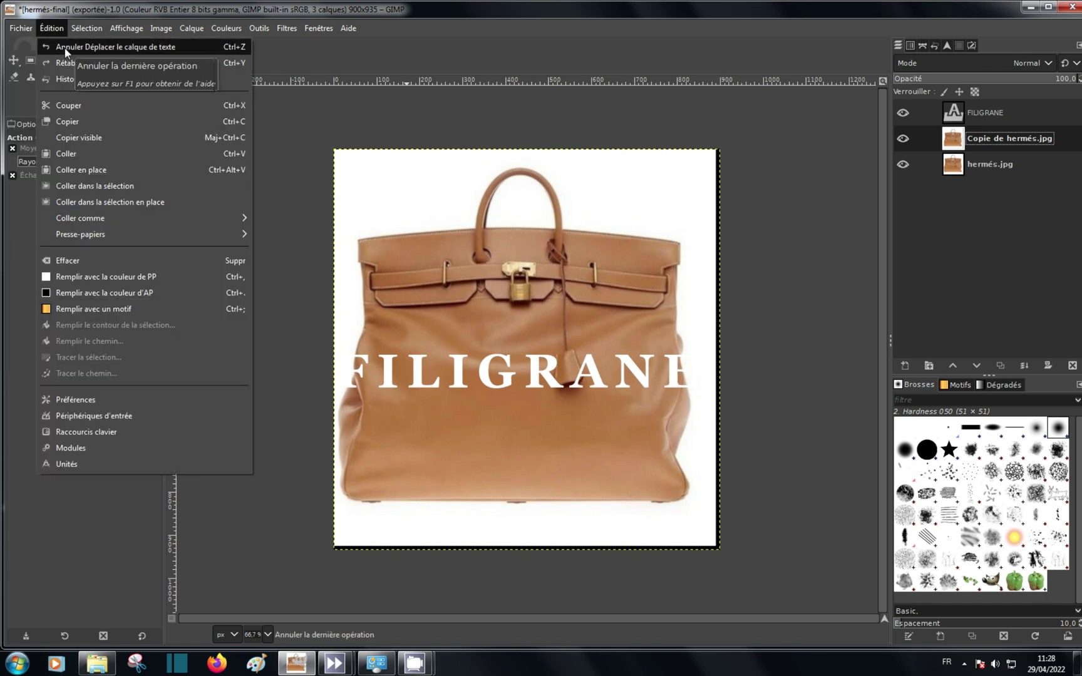
left_click(323, 118)
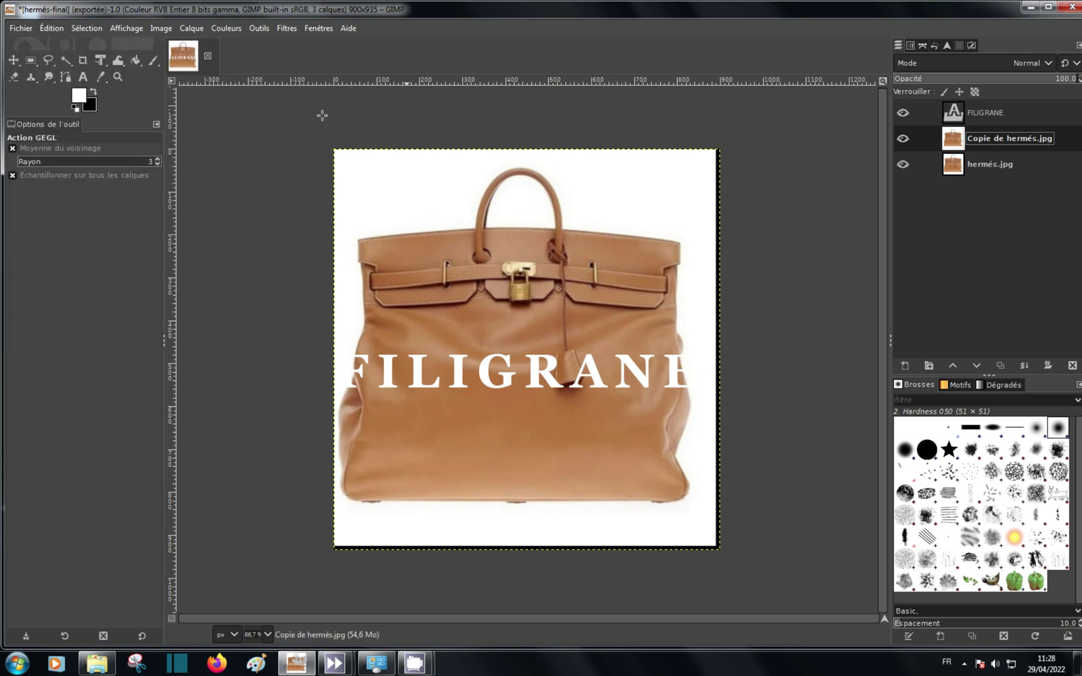
key("ctrl+z")
key("ctrl+z")
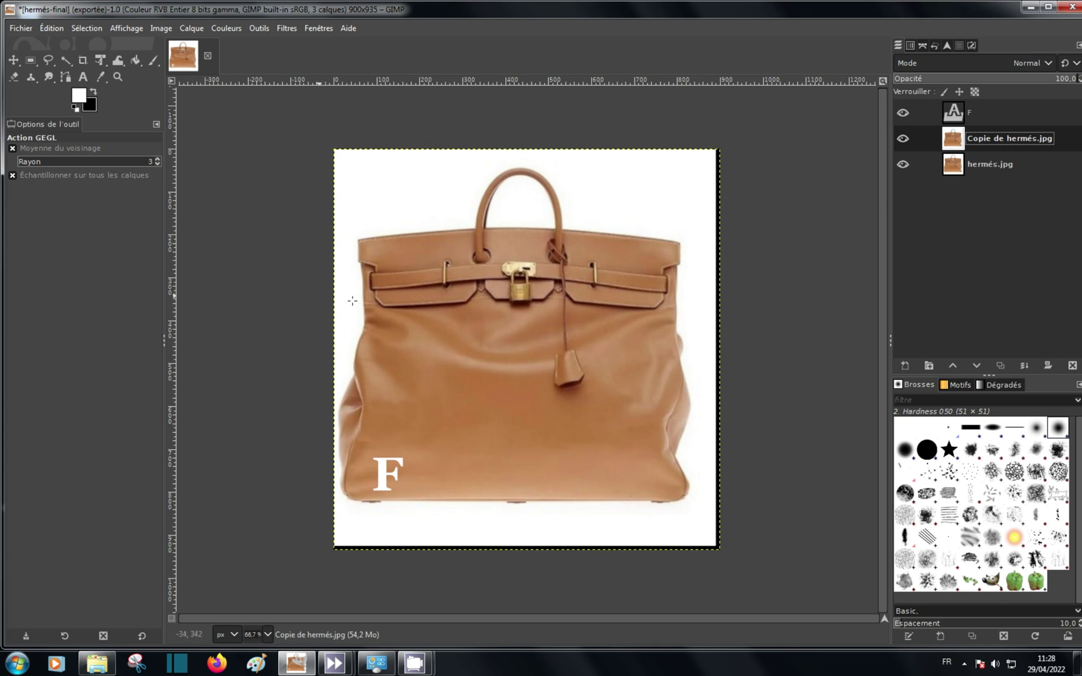
key("ctrl+z")
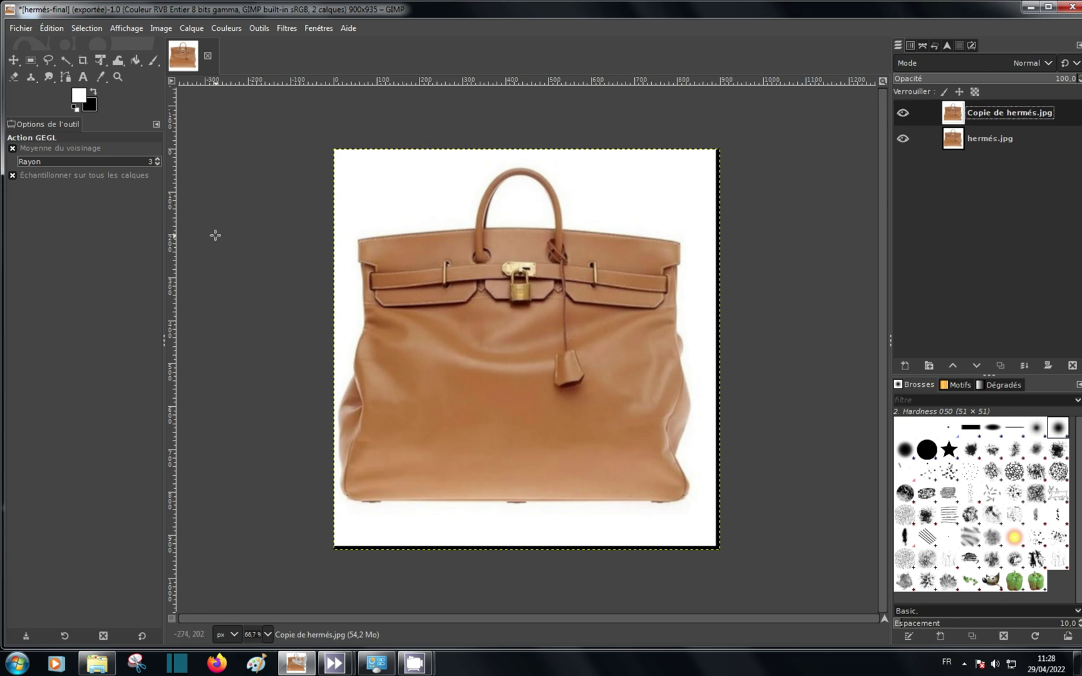
Add the white Georgia Bold text "FILIGRANE" at 110 px near the bag's lower-left corner, and activate the Move tool
left_click(84, 77)
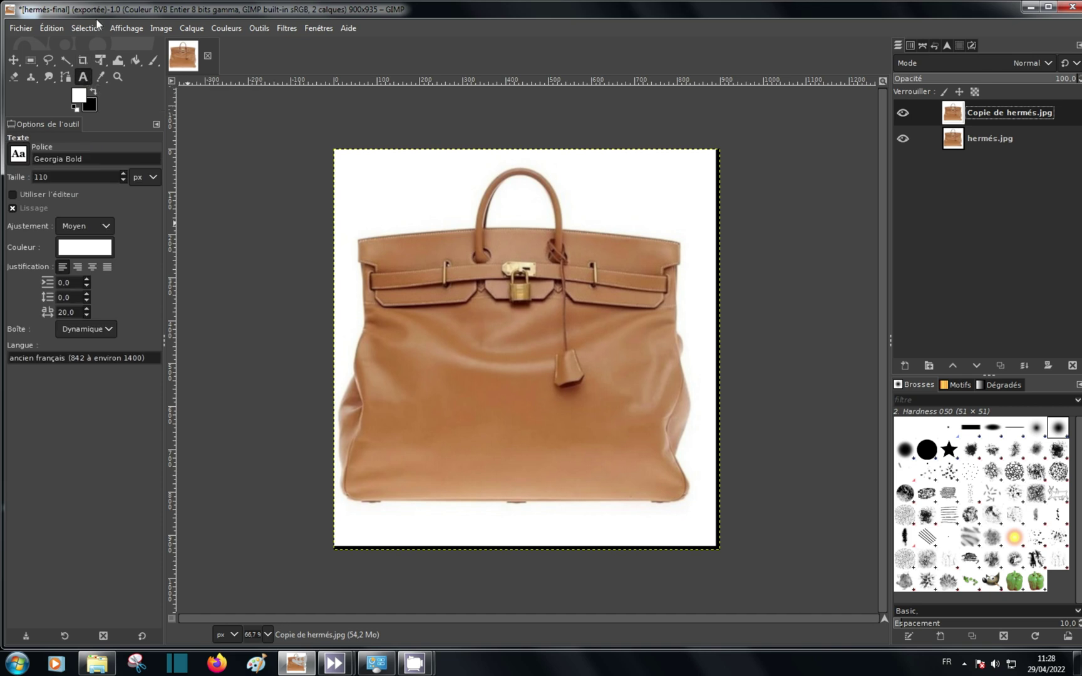
left_click(364, 447)
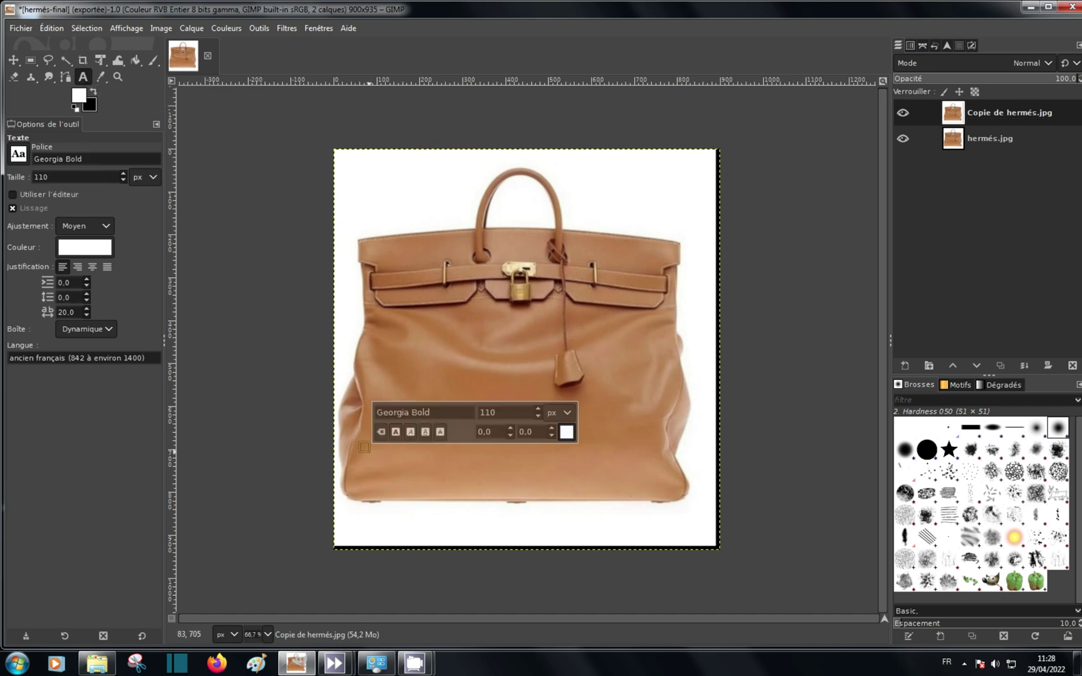
type("FILIG")
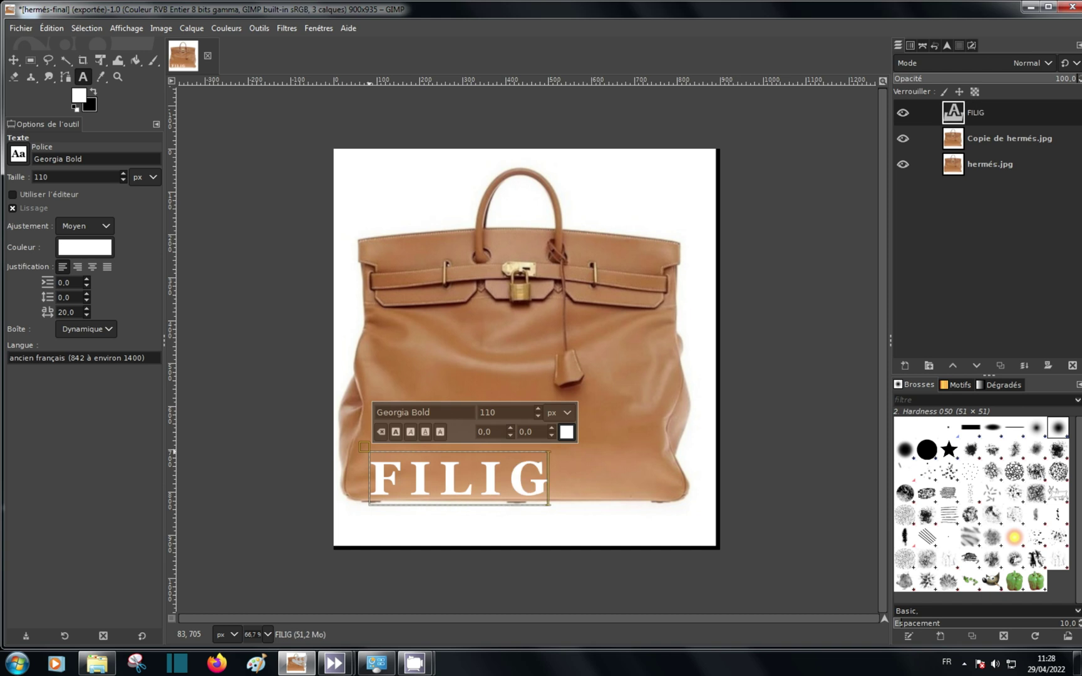
type("RANE")
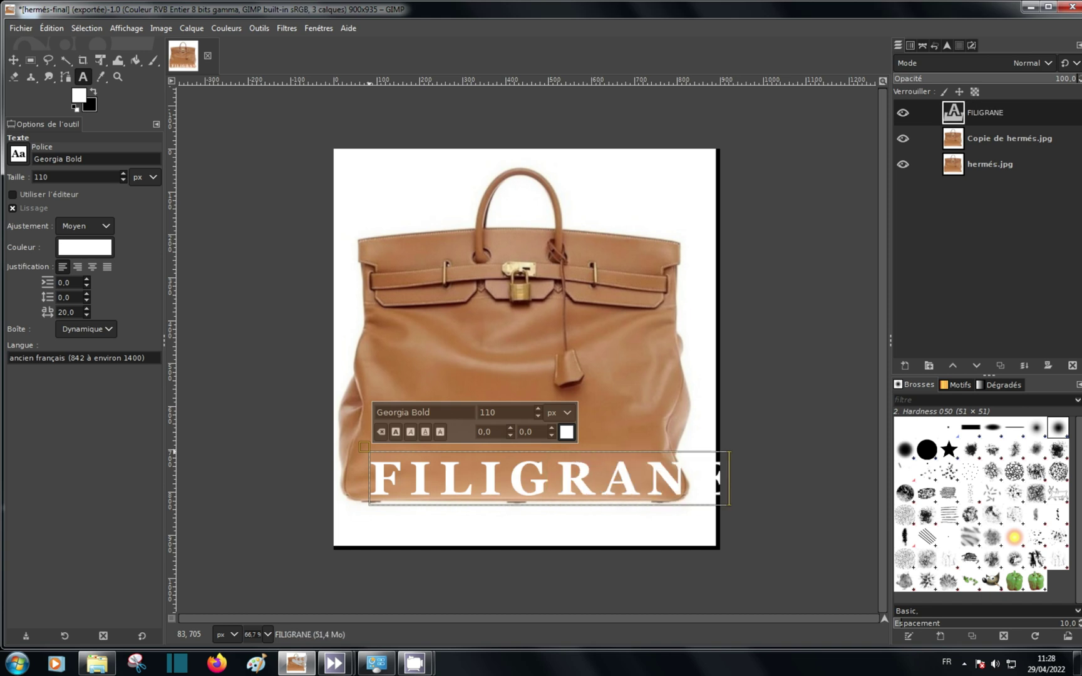
left_click(13, 59)
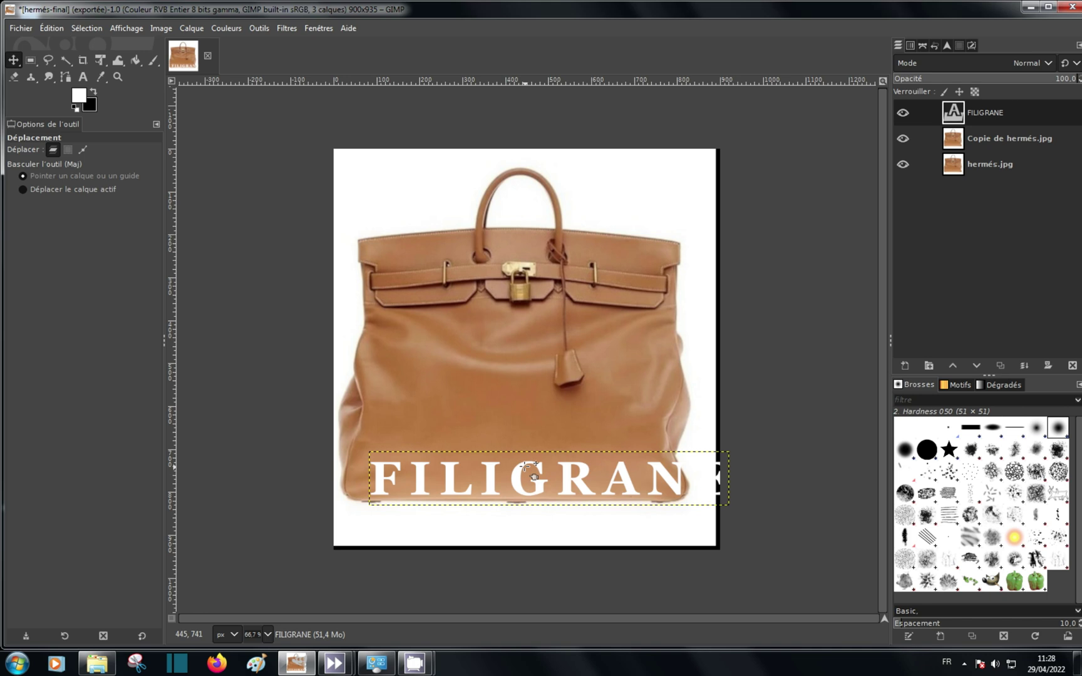
Move the FILIGRANE text up across the middle of the bag and expand its layer to the image size
left_click_drag(522, 465, 501, 346)
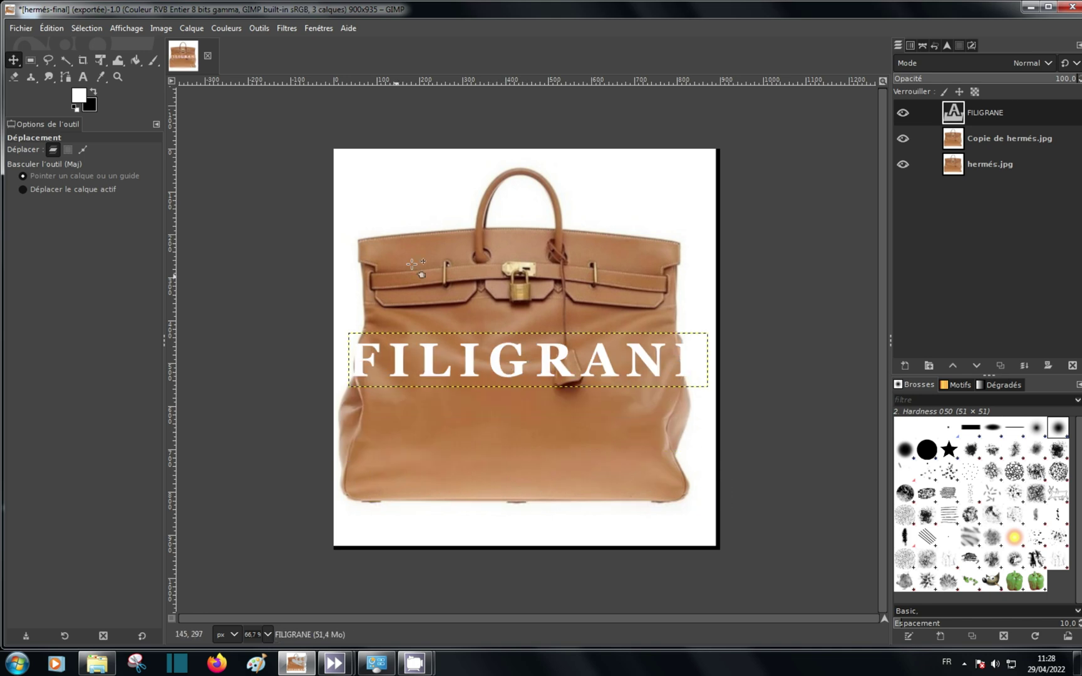
right_click(978, 112)
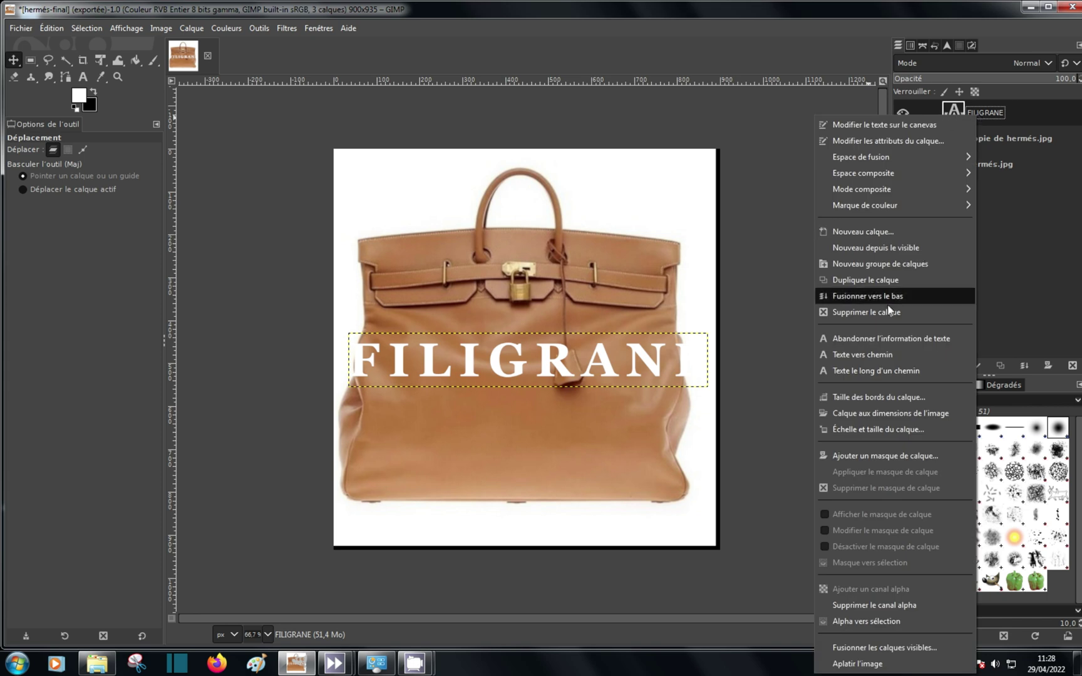
left_click(863, 413)
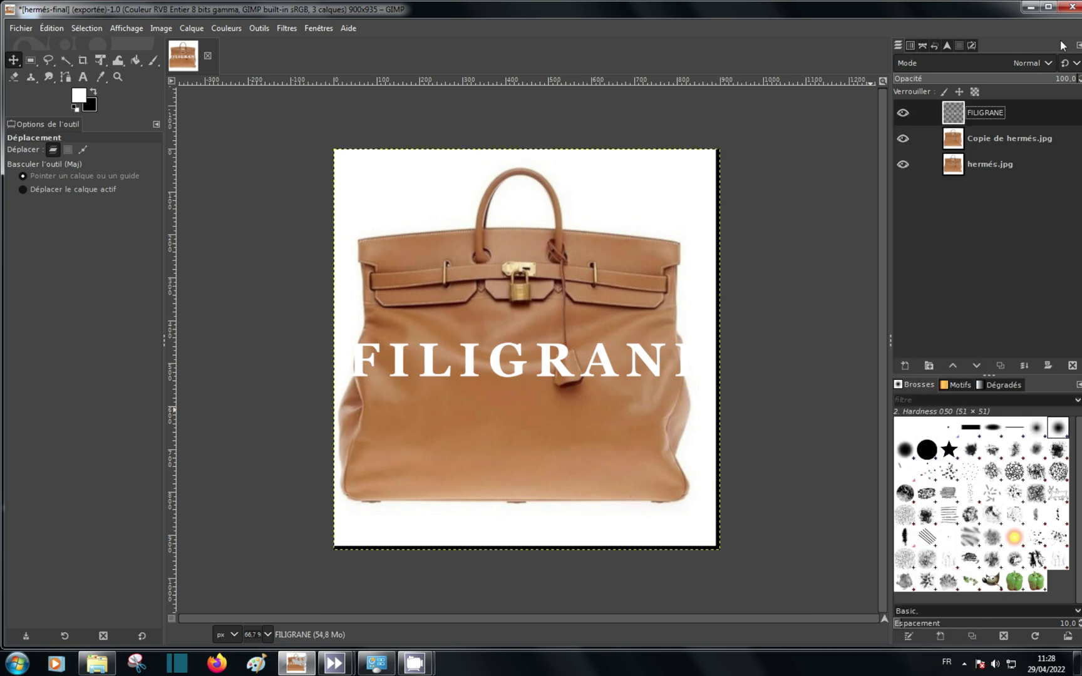
Start the Repoussage d'après une carte filter on the Copie de hermés.jpg layer, using the enlarged FILIGRANE layer as auxiliary input
left_click(980, 142)
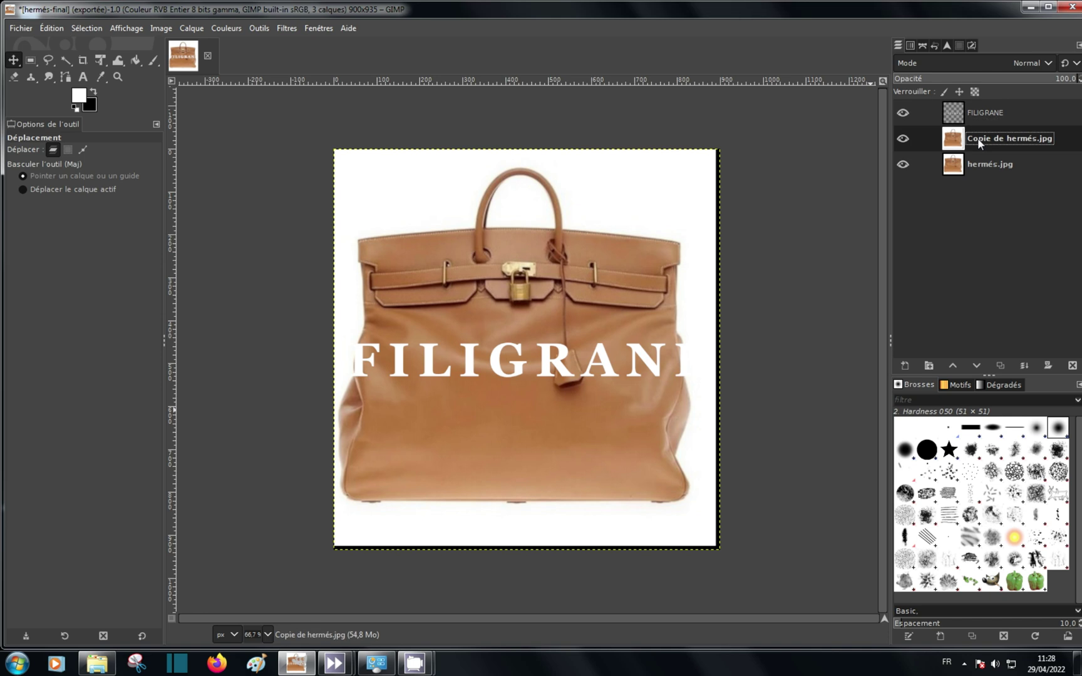
left_click(287, 29)
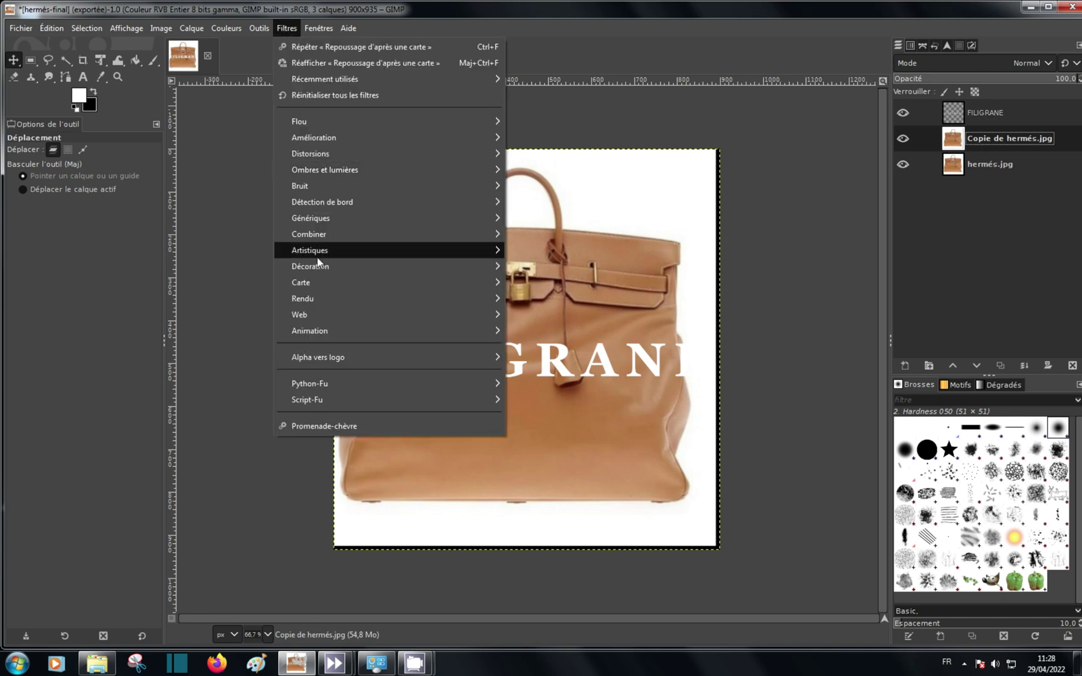
mouse_move(317, 283)
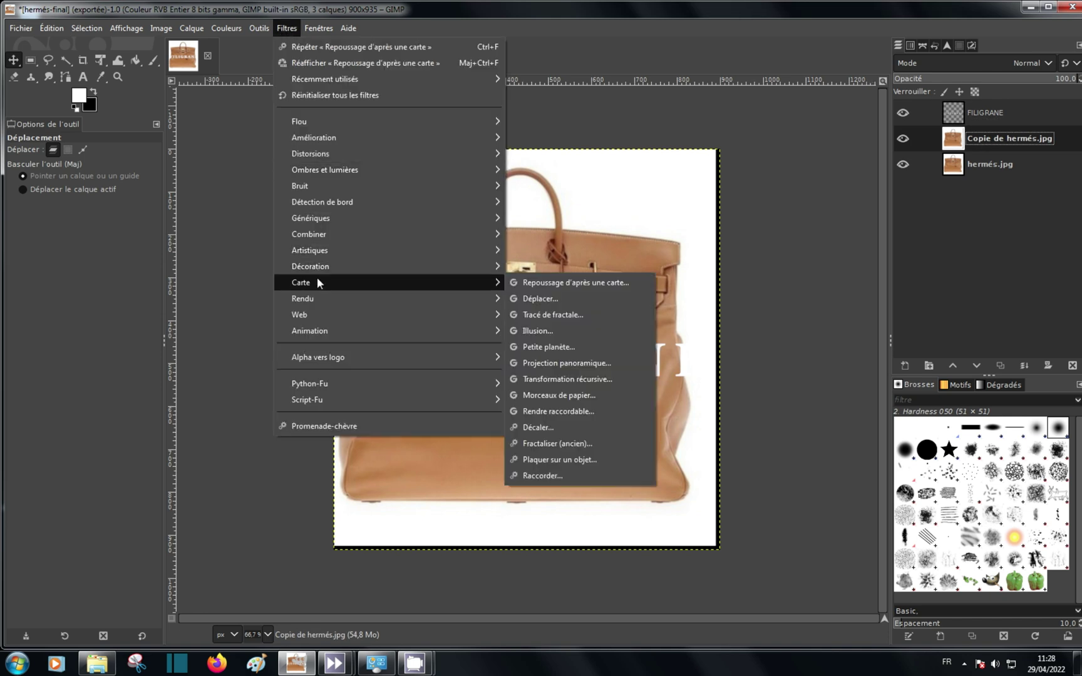
left_click(554, 283)
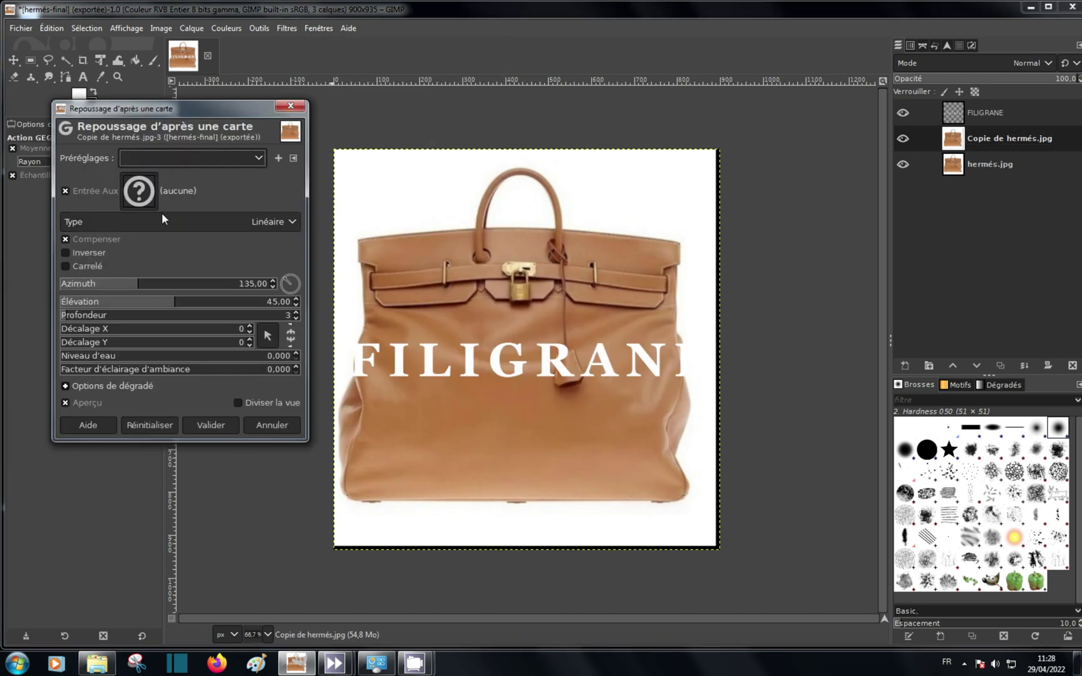
left_click(139, 191)
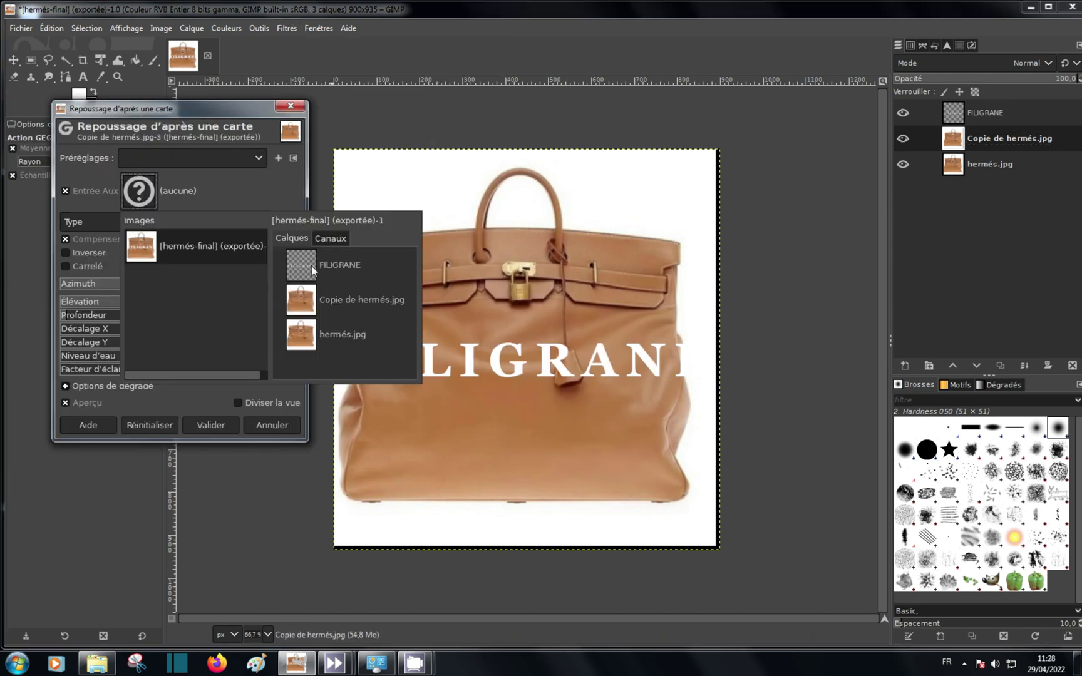
left_click(312, 266)
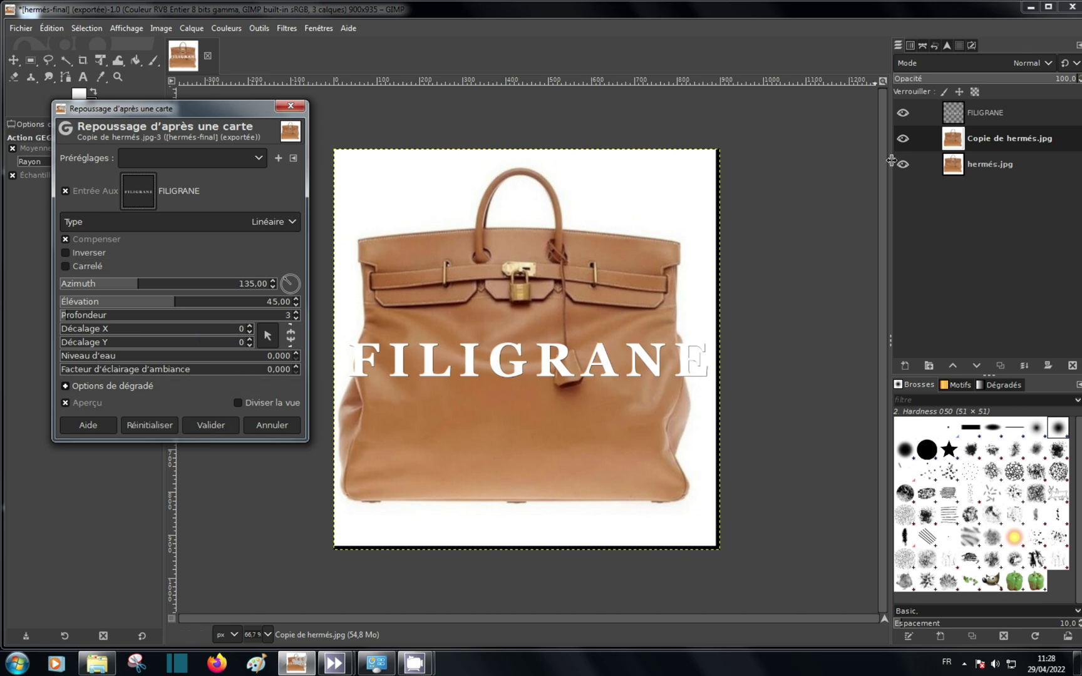
Hide the FILIGRANE layer and apply the bump map with azimuth about 198.89, elevation about 40.03 and ambient lighting factor about 0.817
left_click(902, 113)
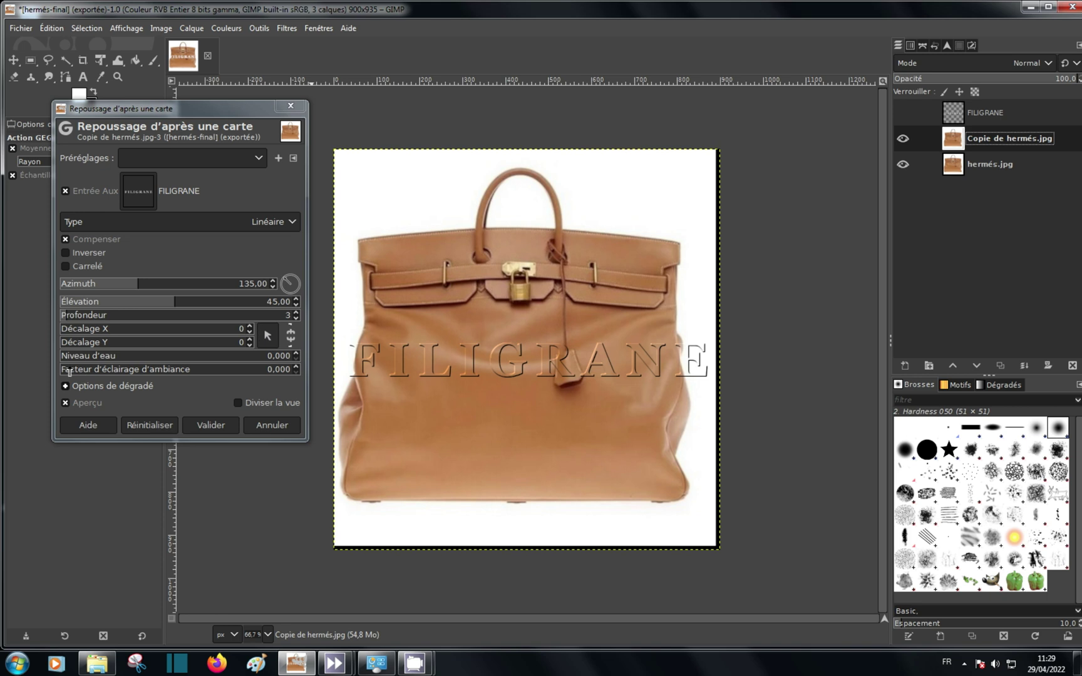
left_click_drag(69, 371, 249, 370)
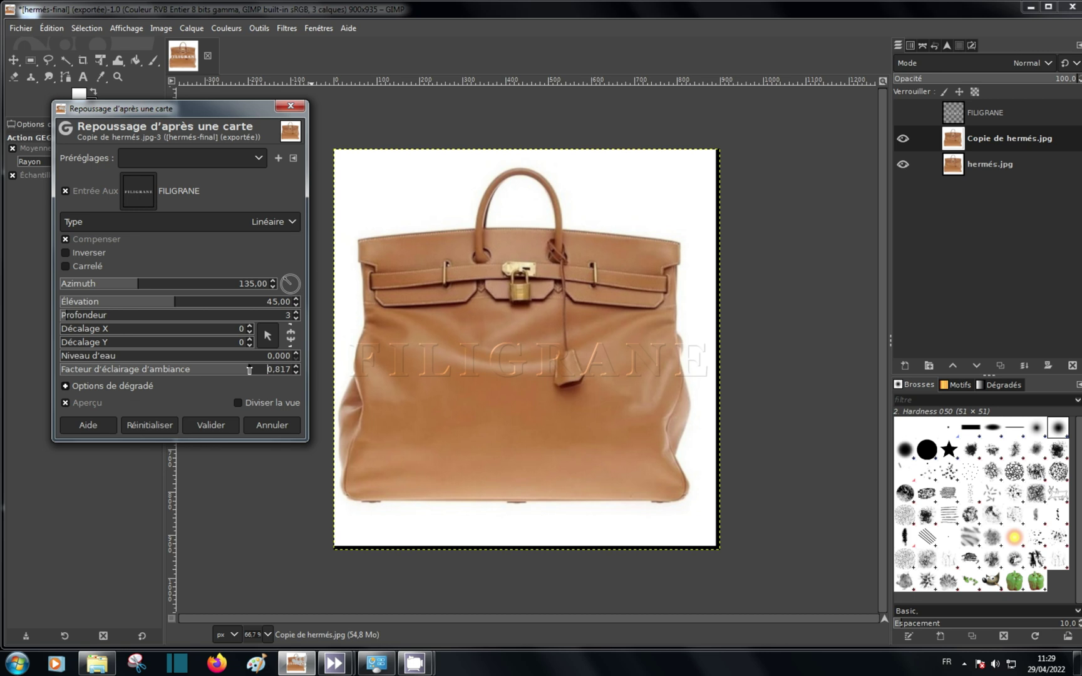
mouse_move(174, 303)
left_mouse_down()
mouse_move(133, 303)
mouse_move(210, 303)
mouse_move(133, 303)
mouse_move(181, 302)
left_mouse_up()
mouse_move(129, 278)
left_mouse_down()
mouse_move(182, 283)
mouse_move(165, 287)
mouse_move(181, 286)
mouse_move(176, 301)
mouse_move(161, 301)
left_mouse_up()
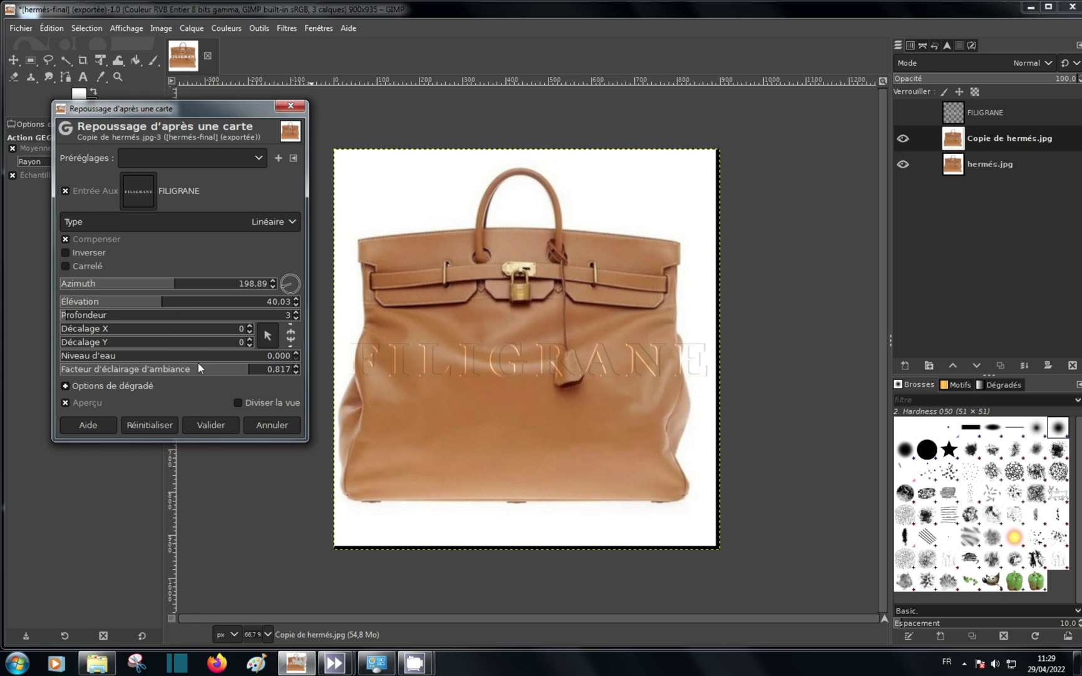
left_click(213, 425)
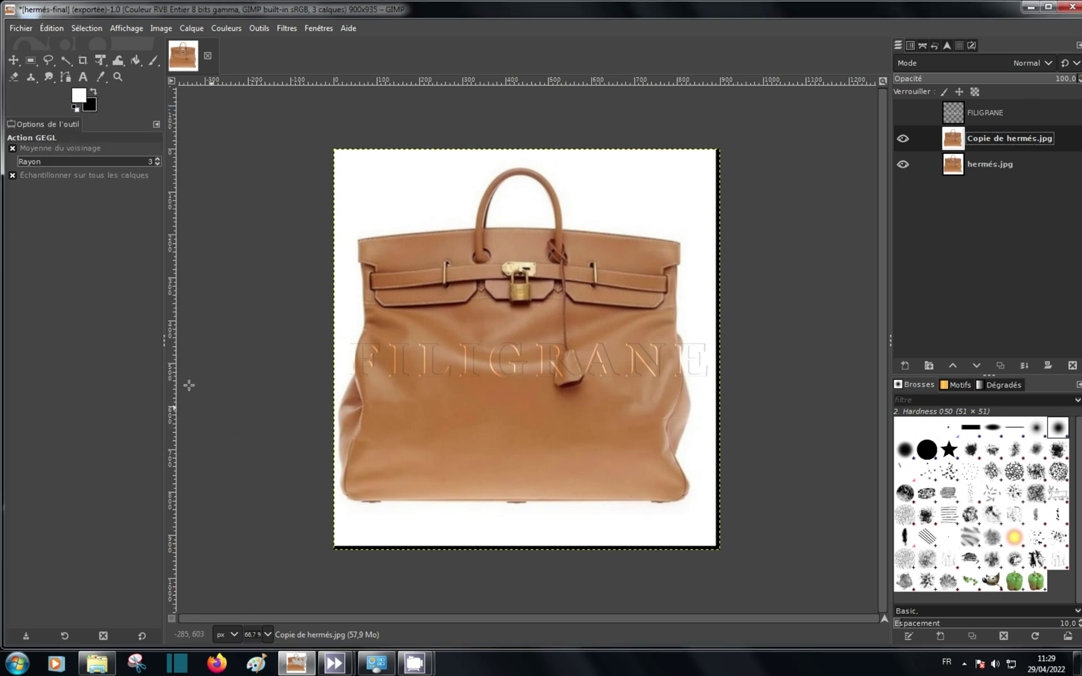
left_click(903, 114)
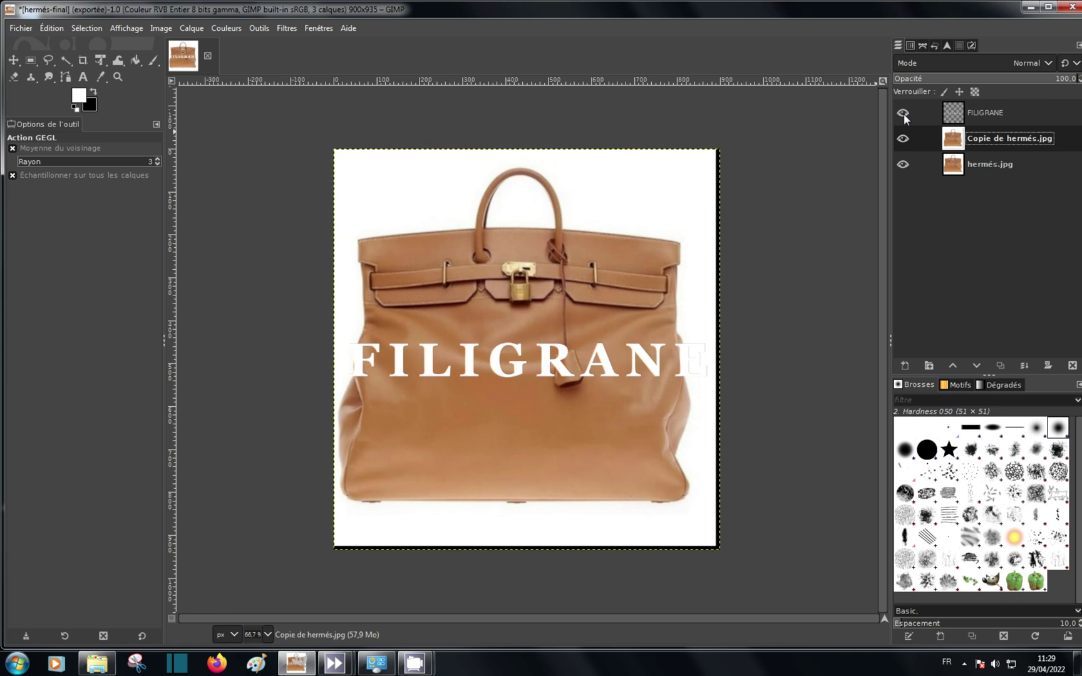
left_click(903, 113)
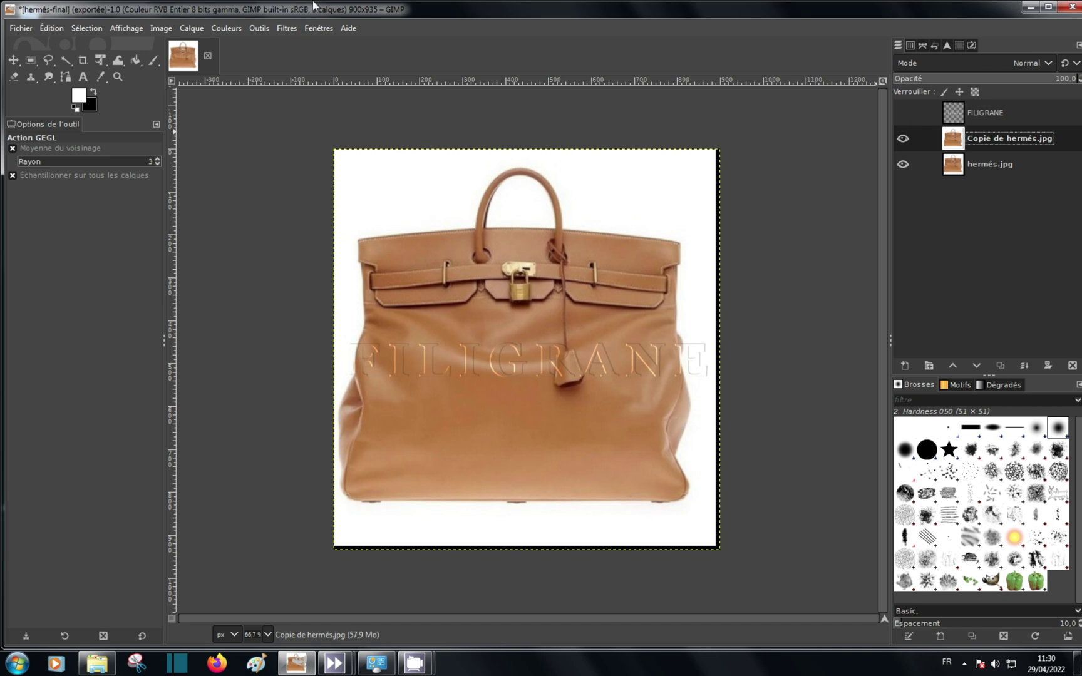
Export the embossed image as hermés-relief.jpg in the Images folder, keeping the offered JPEG settings
left_click(21, 28)
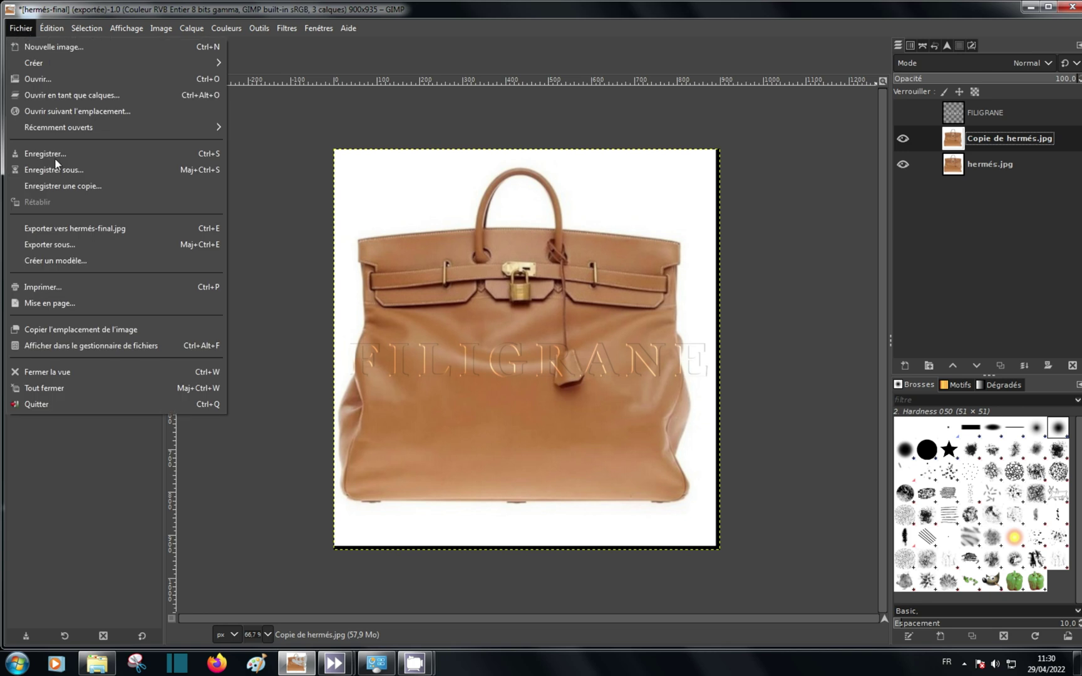
left_click(65, 245)
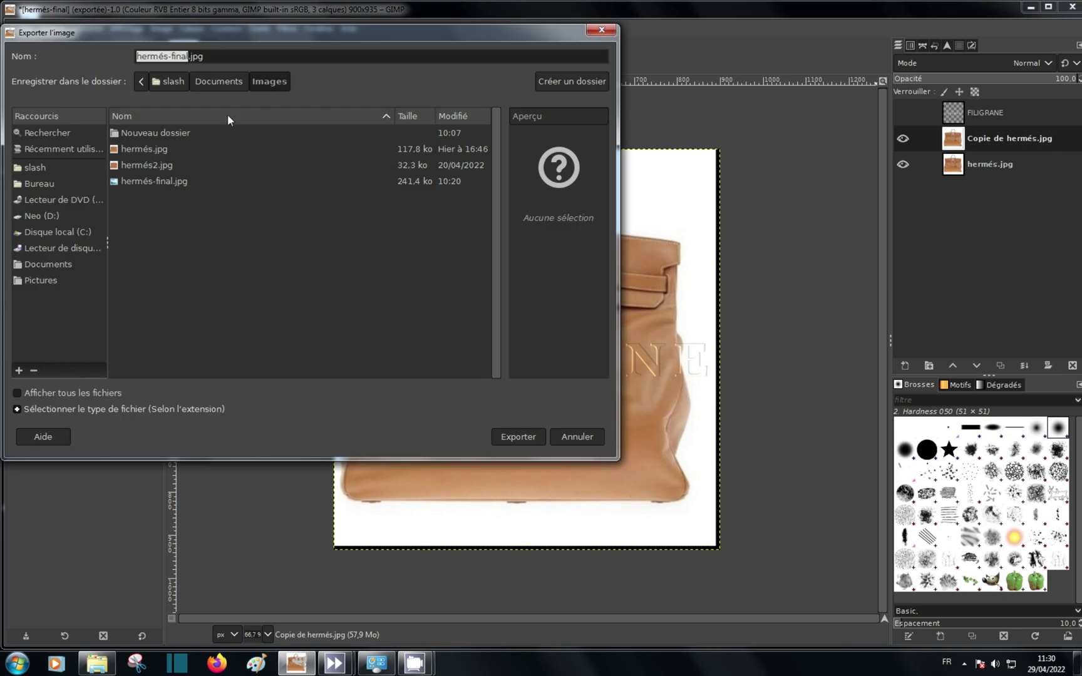
left_click(139, 165)
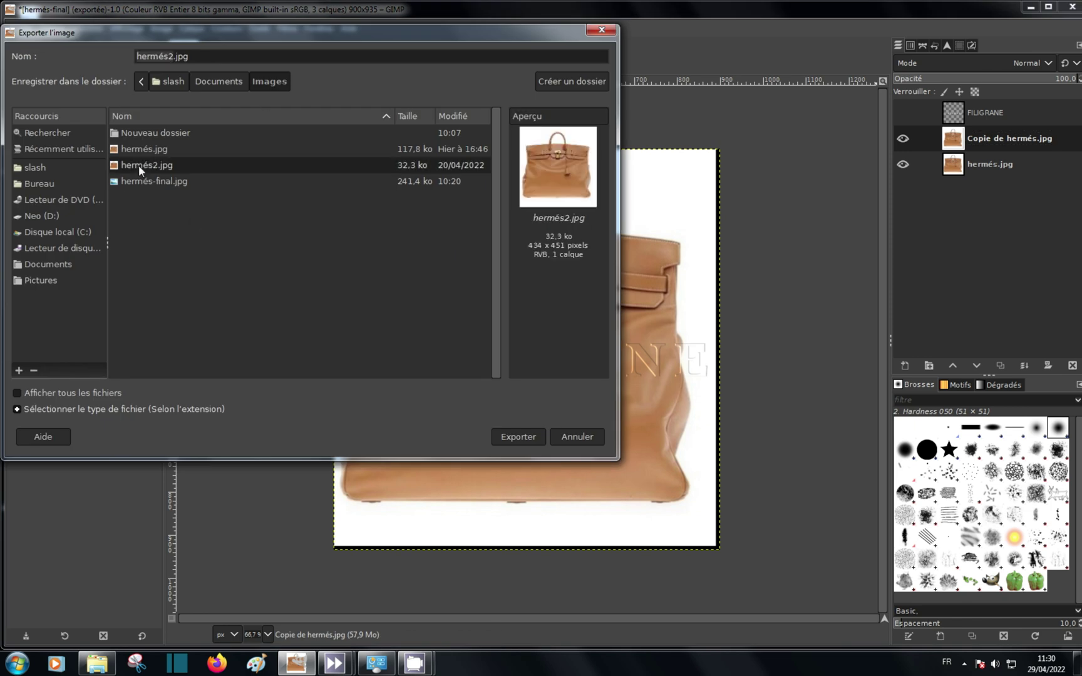
left_click(174, 59)
key("BackSpace")
type("-relief")
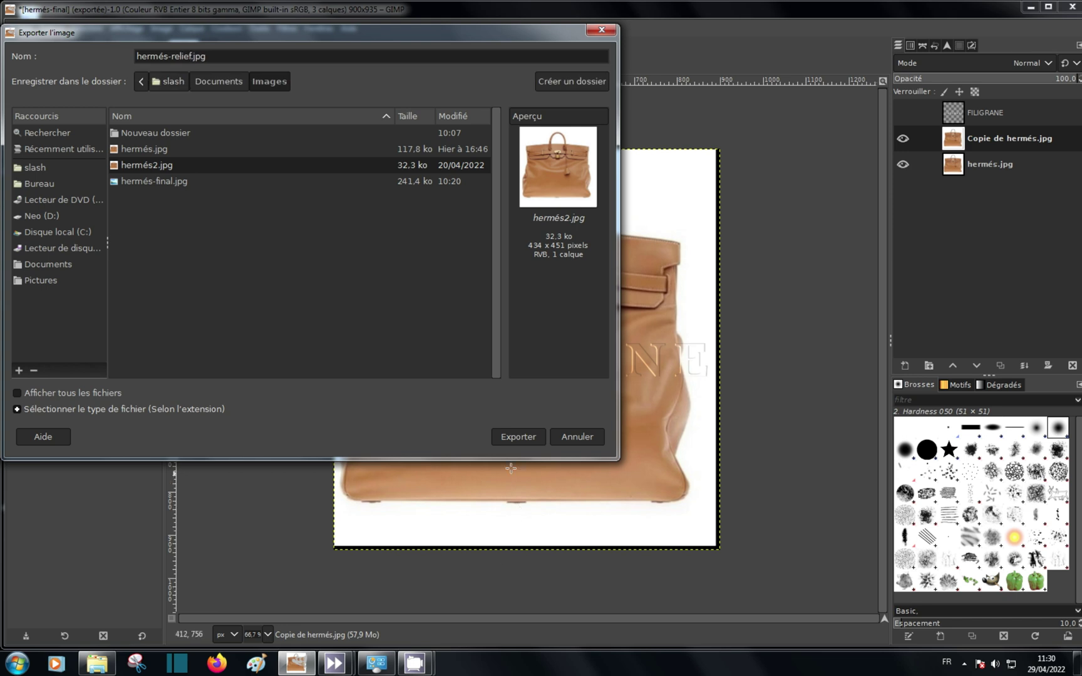
left_click(522, 436)
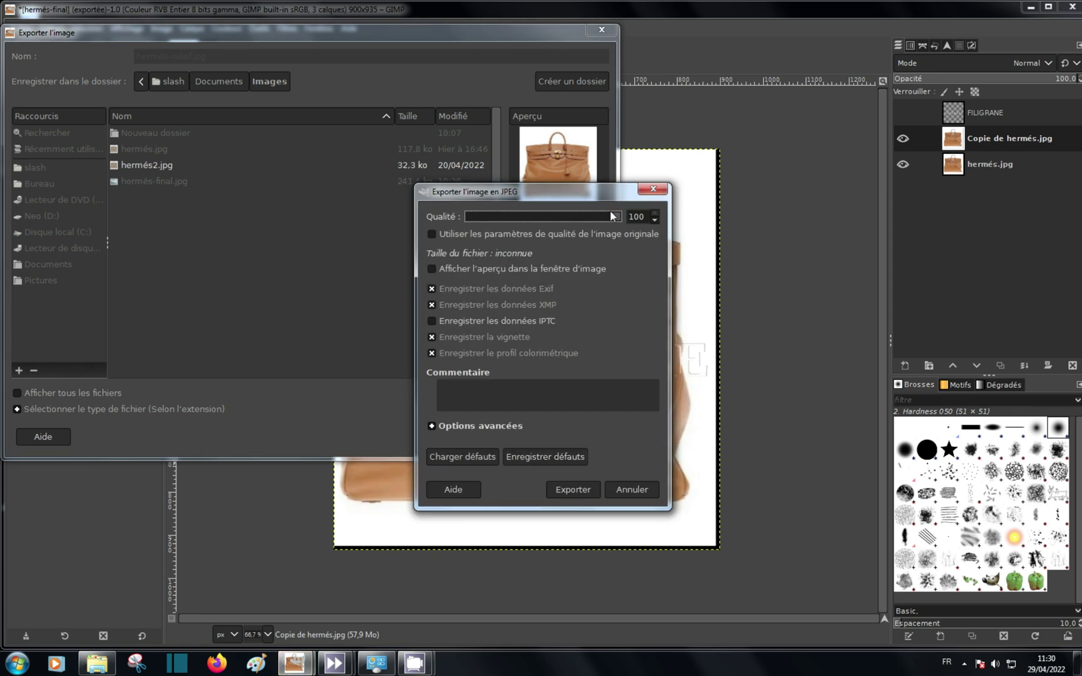
left_click(573, 490)
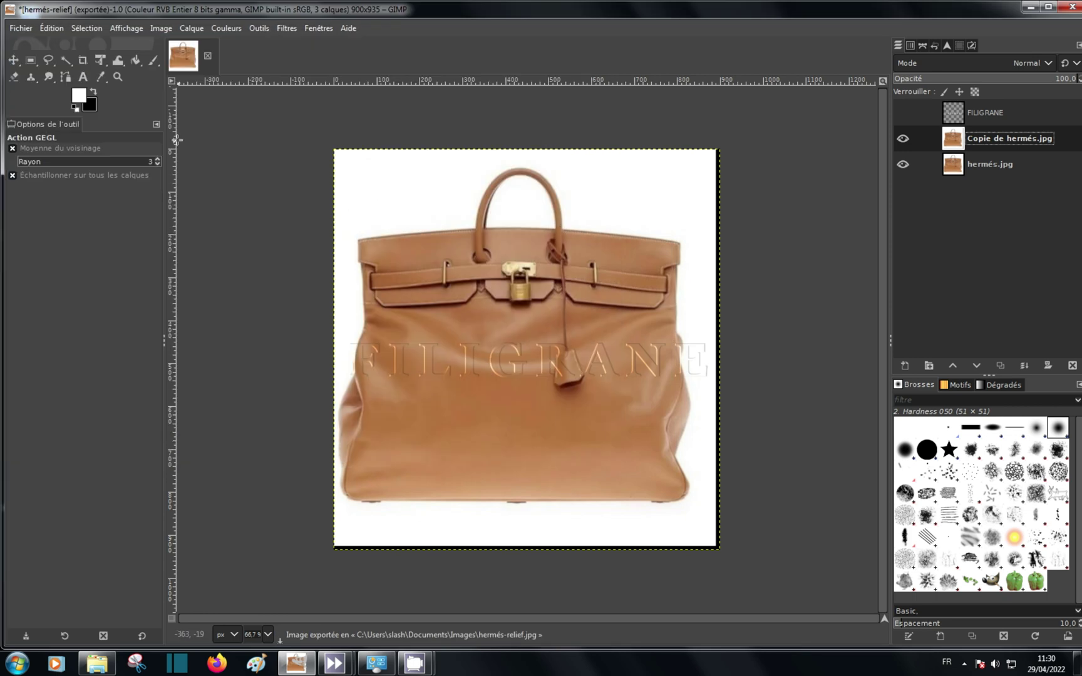
Open the exported hermés-relief.jpg from the Images folder
left_click(20, 28)
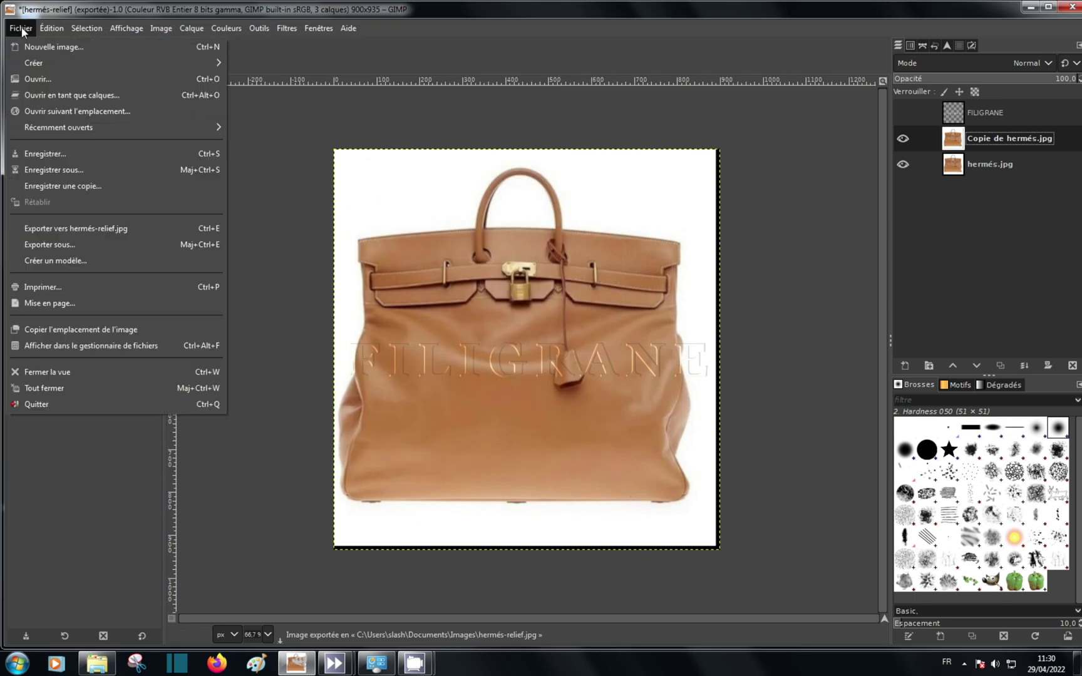
left_click(38, 79)
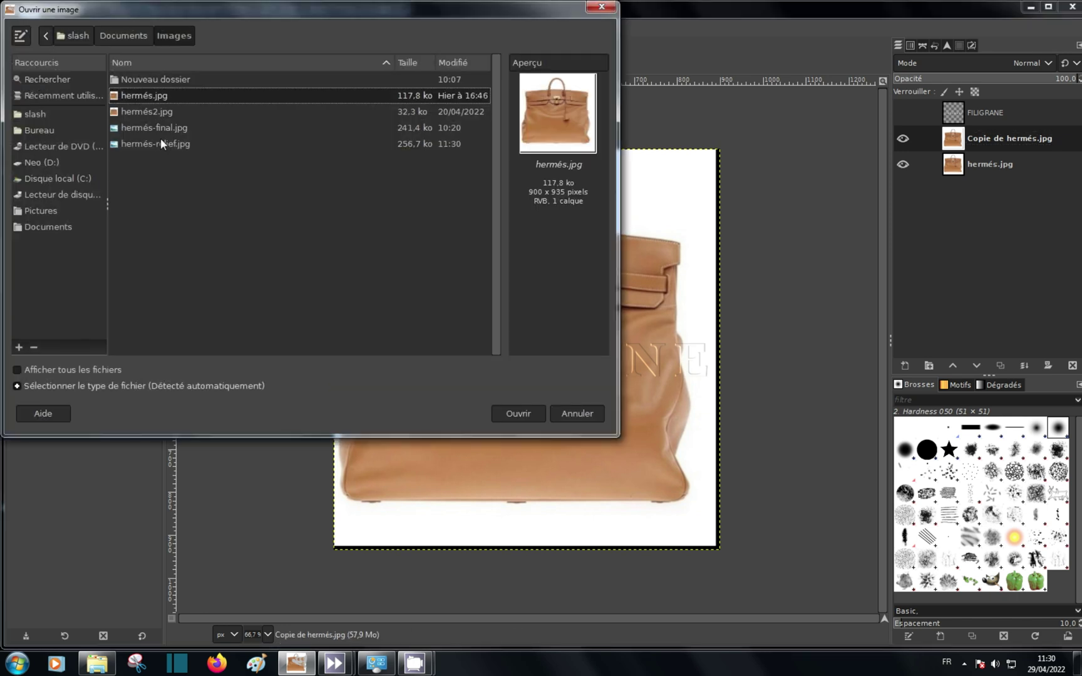
double_click(160, 144)
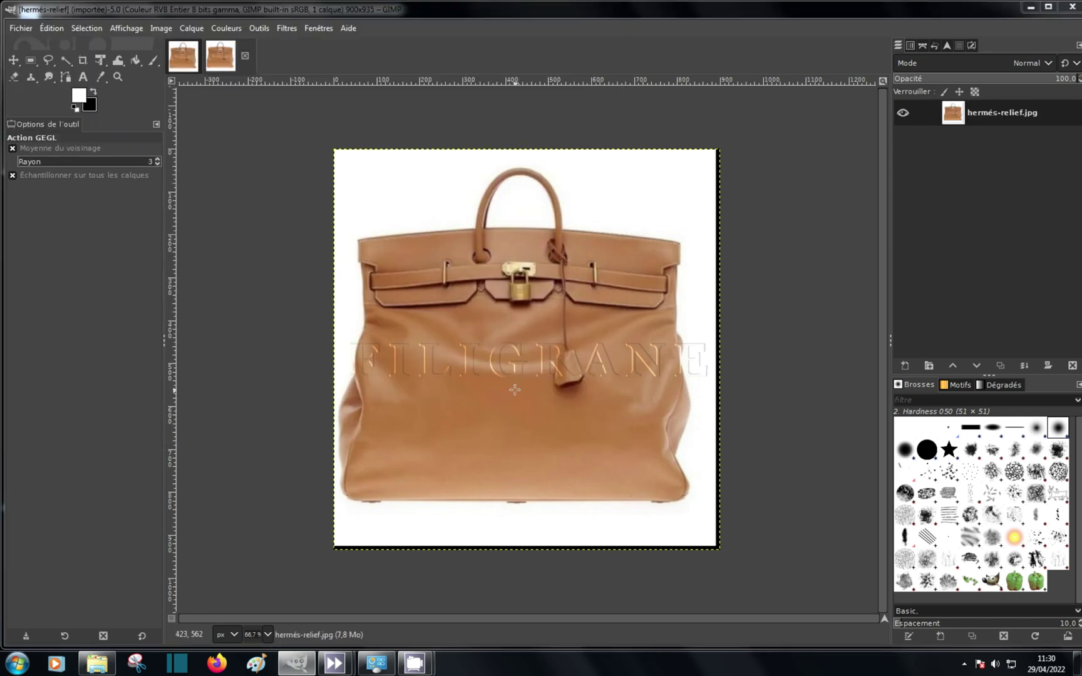